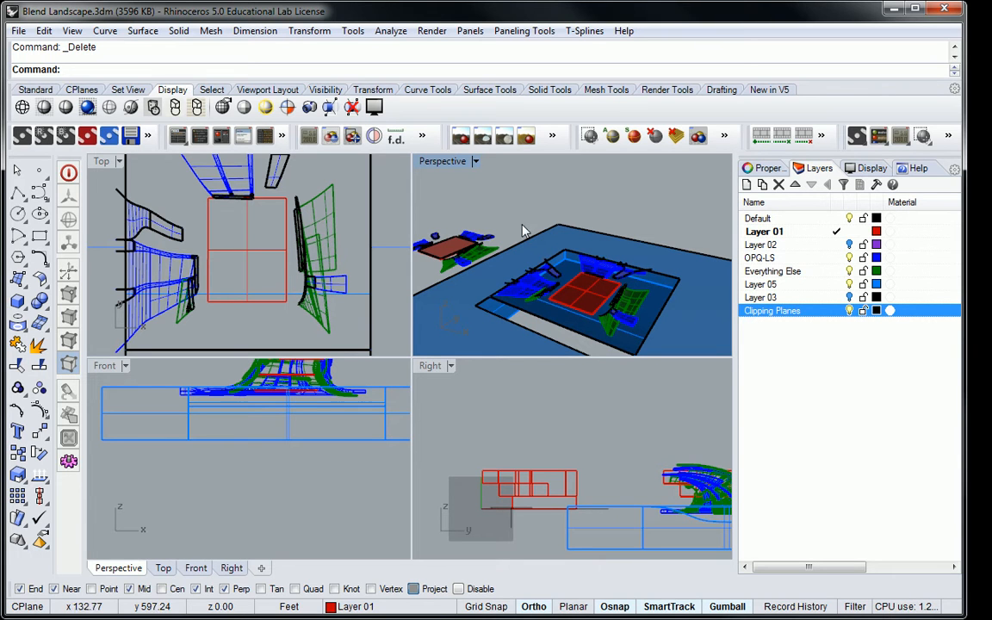
Step: Bring up the Grasshopper window with the Rail by Curve definition and resize it to fit beside the Rhino model views
left_click(290, 291)
right_click_drag(290, 291, 266, 285)
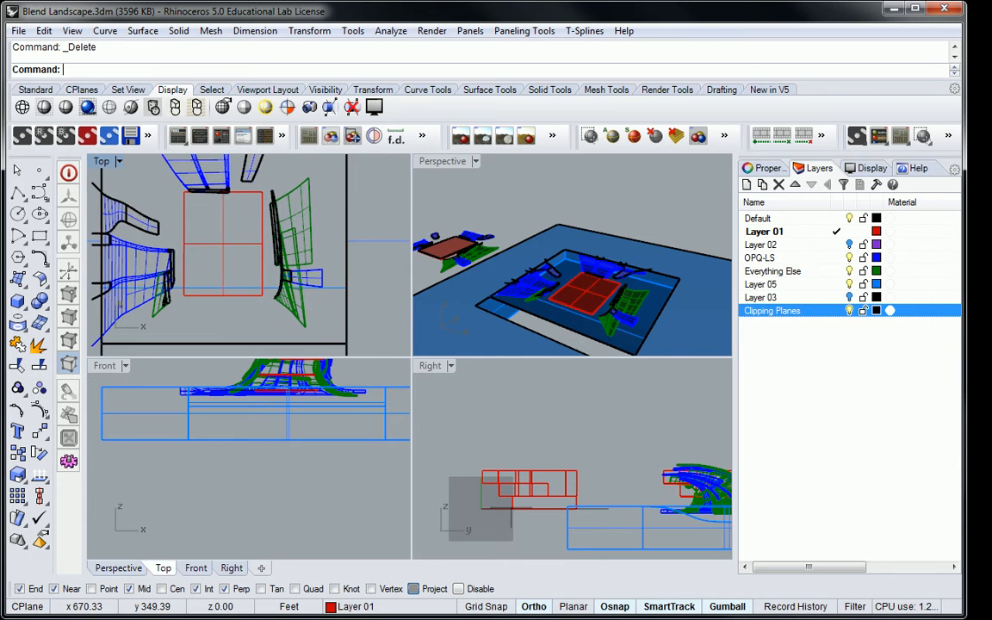
left_click_drag(991, 0, 748, 27)
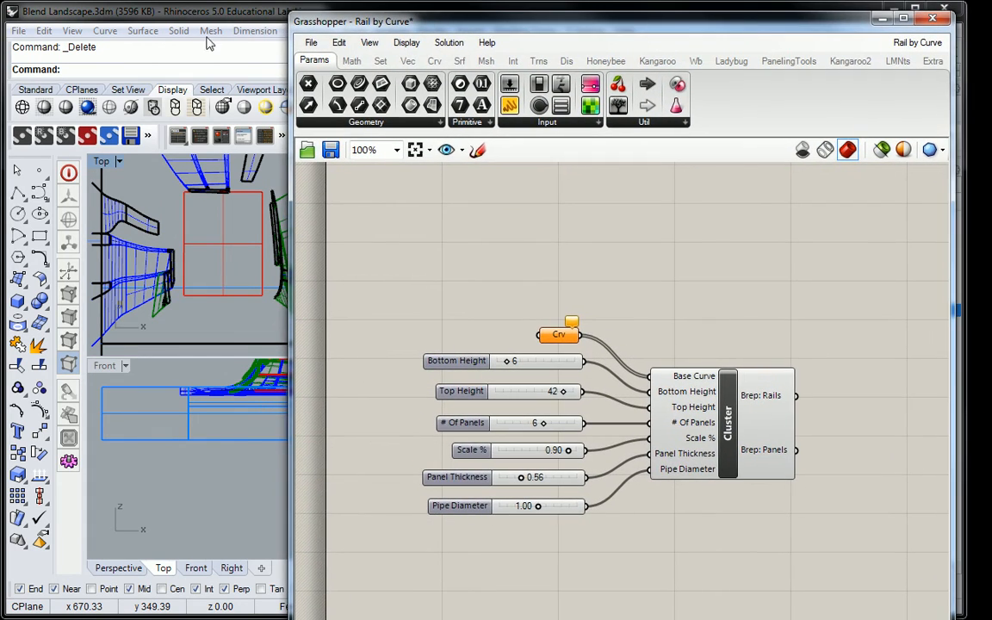
left_click_drag(289, 12, 372, 210)
left_click_drag(663, 232, 675, 27)
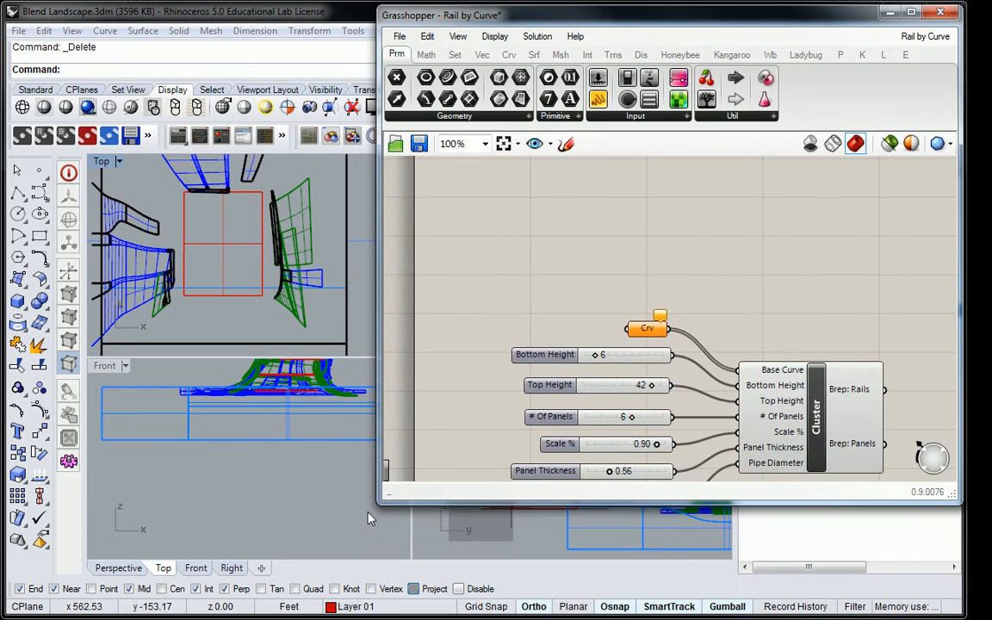
left_click_drag(375, 504, 531, 611)
right_click_drag(370, 284, 275, 285)
scroll(516, 260, "down", 6)
scroll(496, 263, "up", 8)
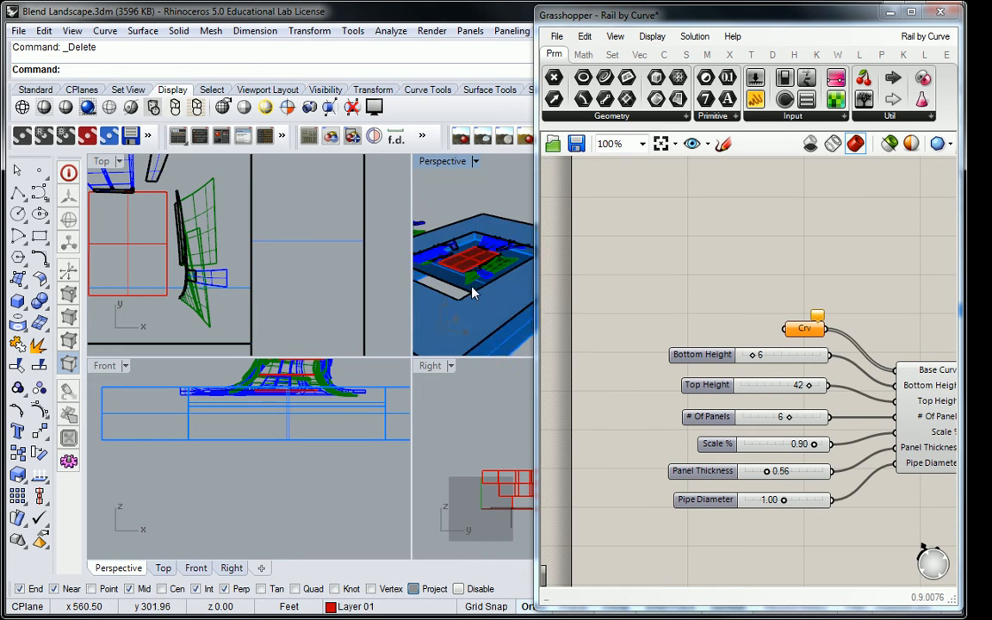
scroll(472, 256, "down", 5)
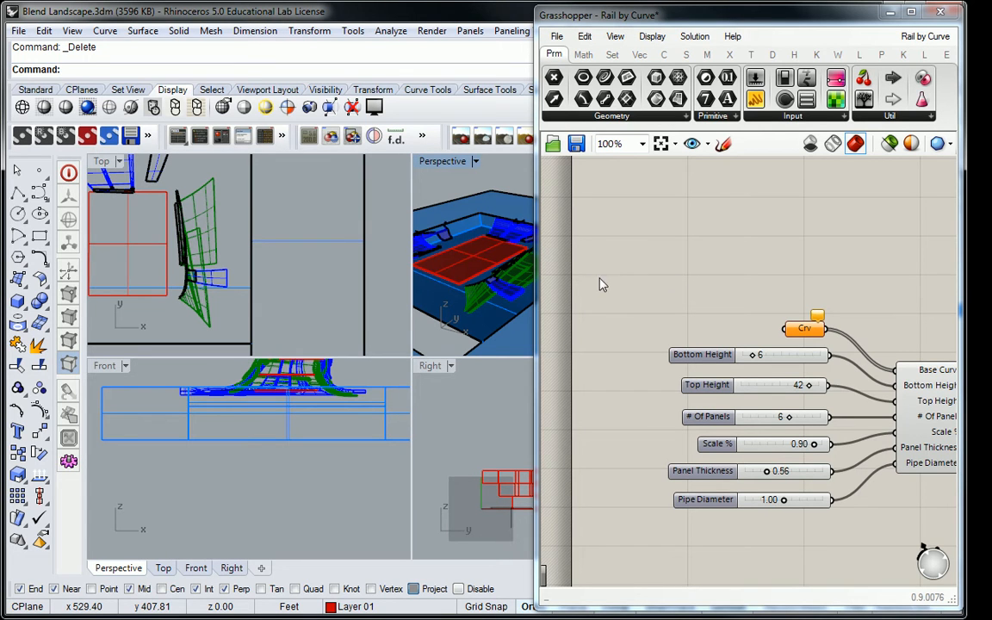
left_click(469, 258)
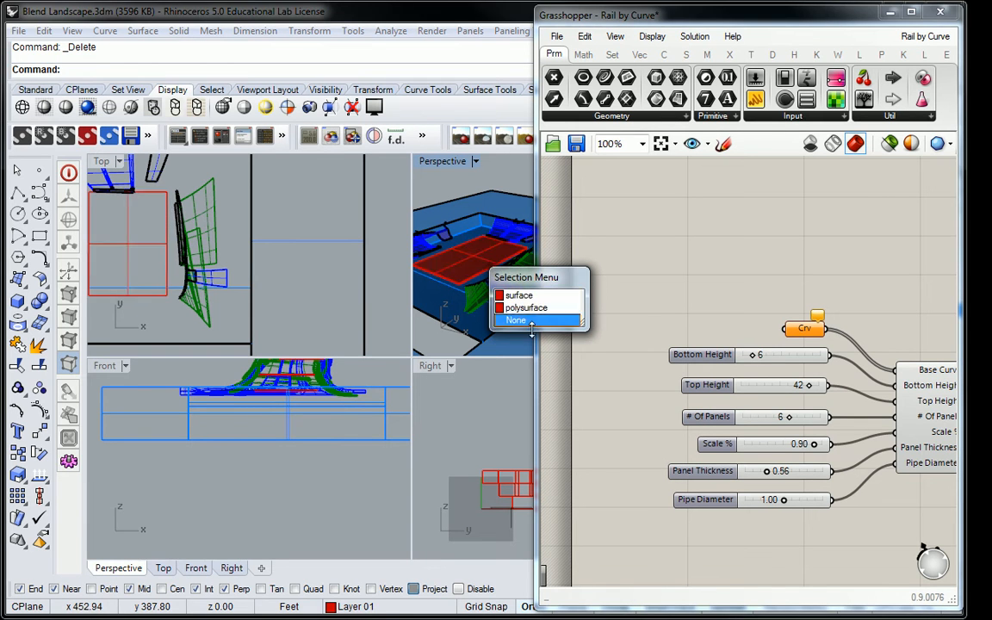
left_click(531, 297)
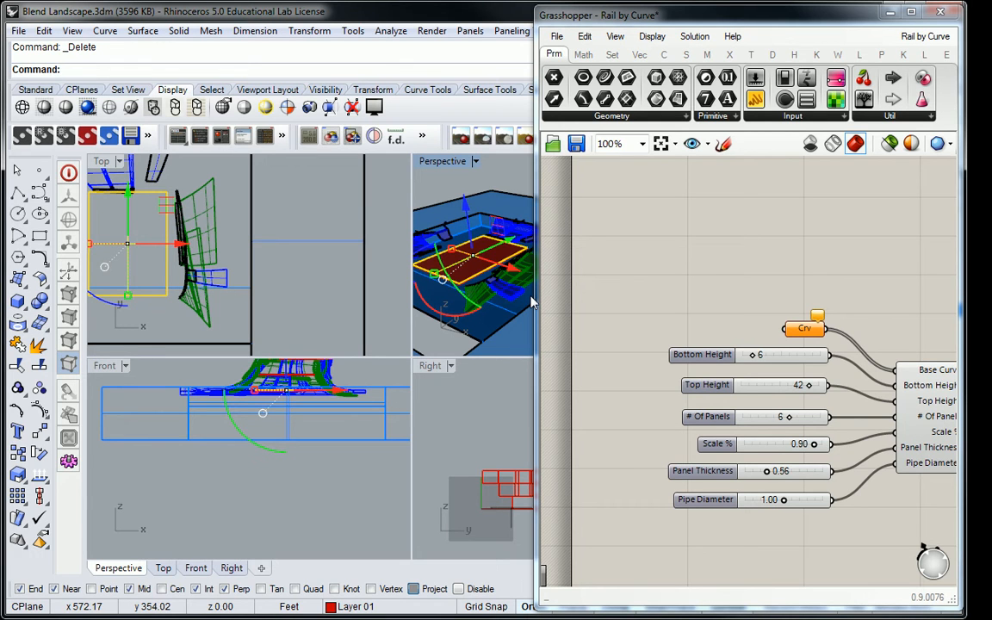
key("Escape")
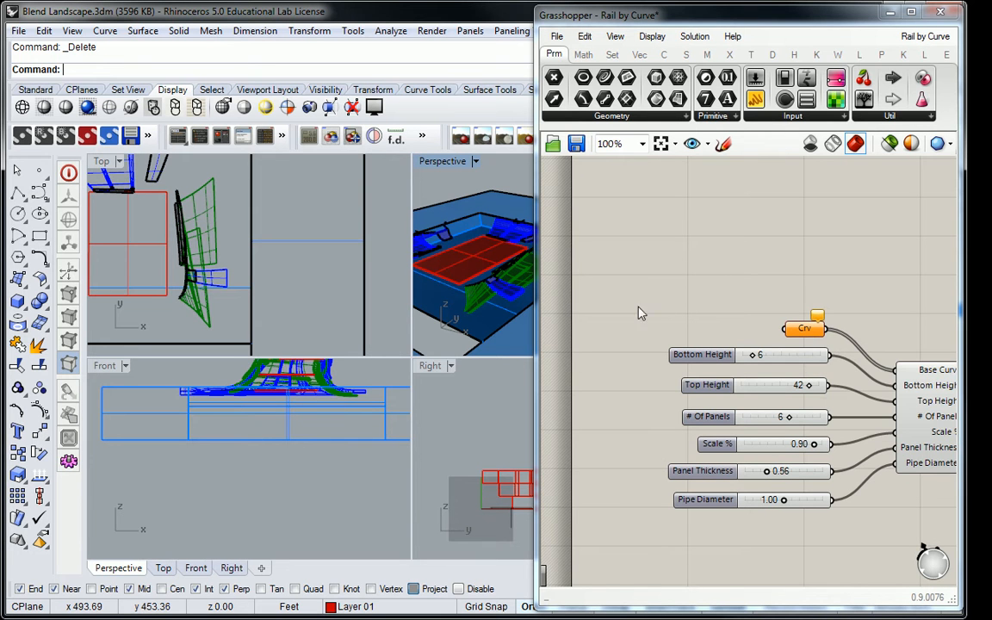
Step: Maximize the Perspective viewport and raise the clipping plane above the red floor slabs to expose the upper levels
double_click(442, 162)
right_click_drag(301, 323, 271, 345)
scroll(270, 345, "up", 3)
scroll(272, 346, "down", 2)
scroll(272, 348, "down", 4)
scroll(259, 337, "up", 3)
scroll(280, 339, "down", 2)
scroll(243, 219, "down", 4)
right_click_drag(244, 218, 331, 215, "shift")
left_click(307, 362)
left_click_drag(309, 332, 308, 286)
Step: Examine the stacked red floor slabs and their edges up close and from a distance
right_click_drag(442, 252, 402, 286)
scroll(406, 290, "up", 6)
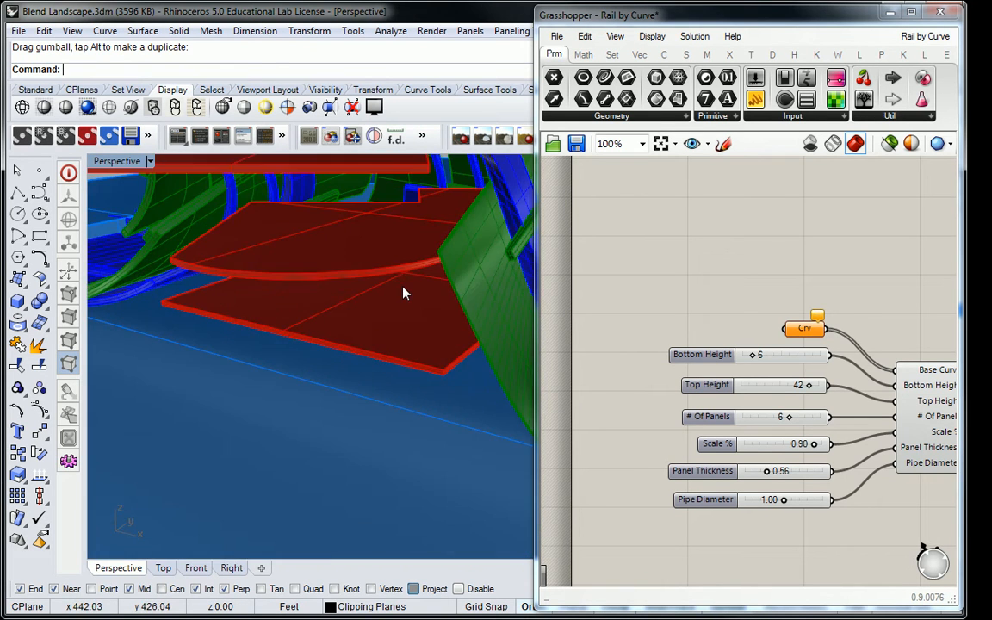
scroll(404, 293, "down", 5)
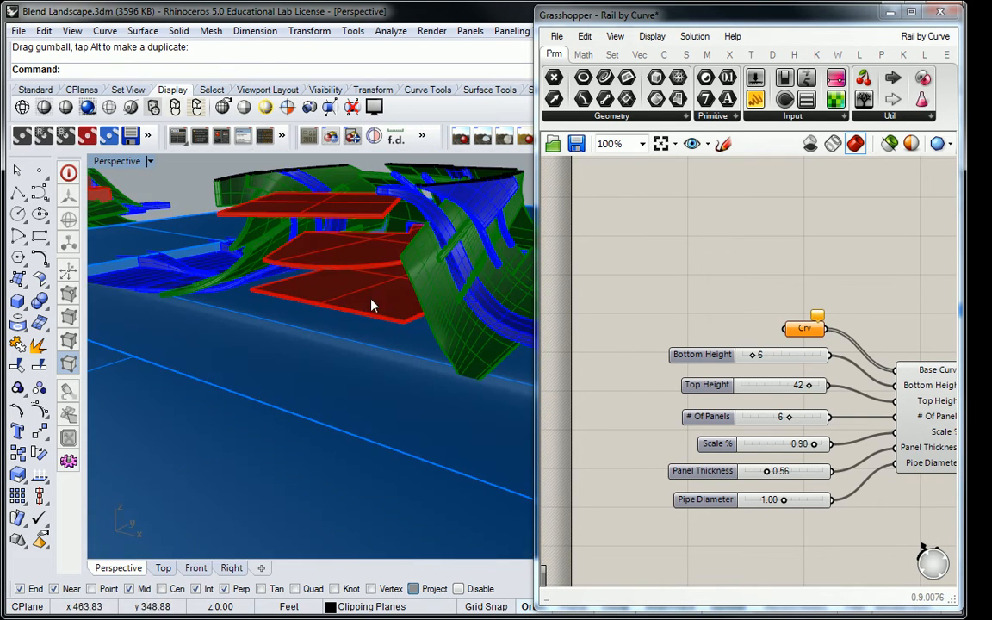
scroll(362, 301, "up", 3)
scroll(362, 300, "down", 3)
scroll(345, 296, "up", 6)
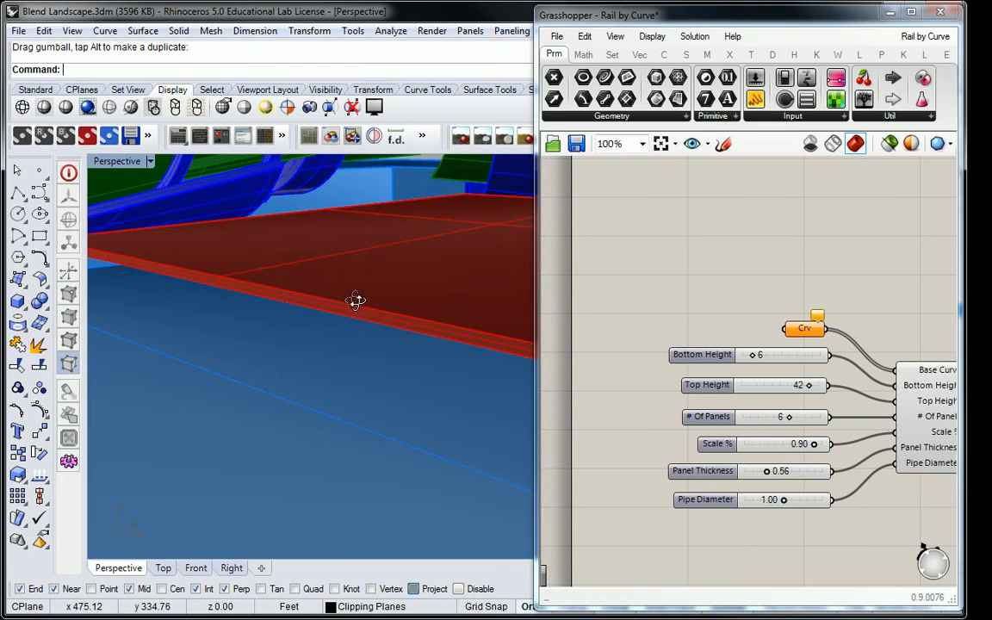
scroll(356, 307, "down", 8)
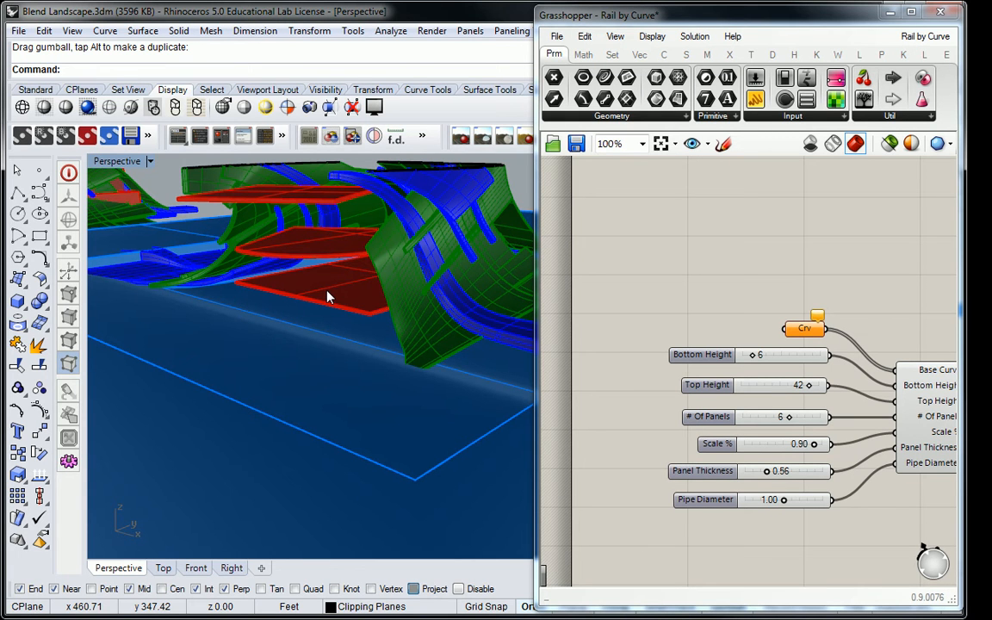
scroll(315, 276, "up", 6)
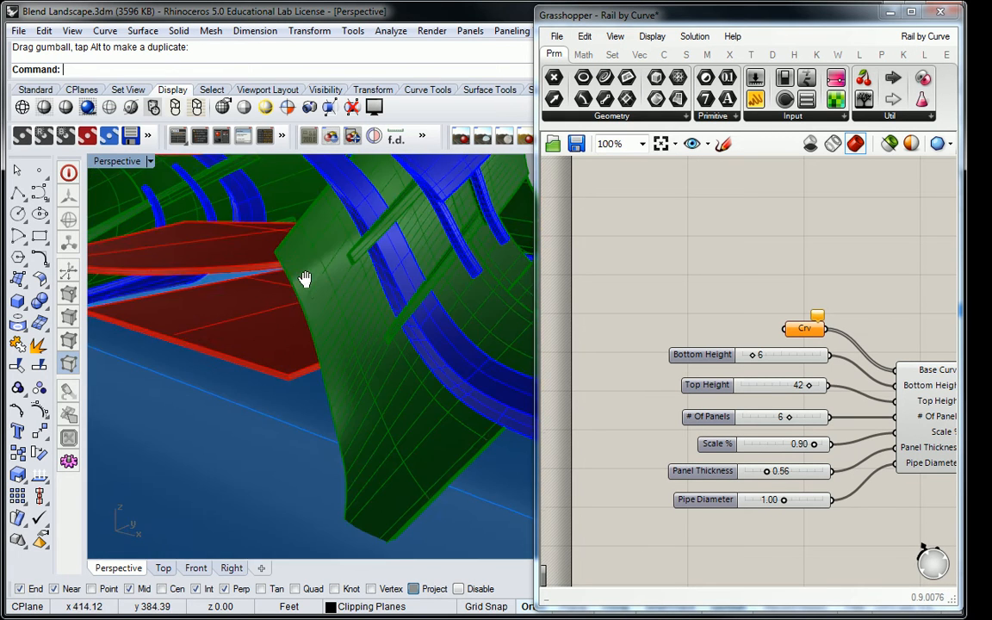
scroll(310, 288, "down", 4)
Step: Select the top surfaces of the three red floor slabs, choosing the surface rather than the polysurface for each
left_click(394, 315)
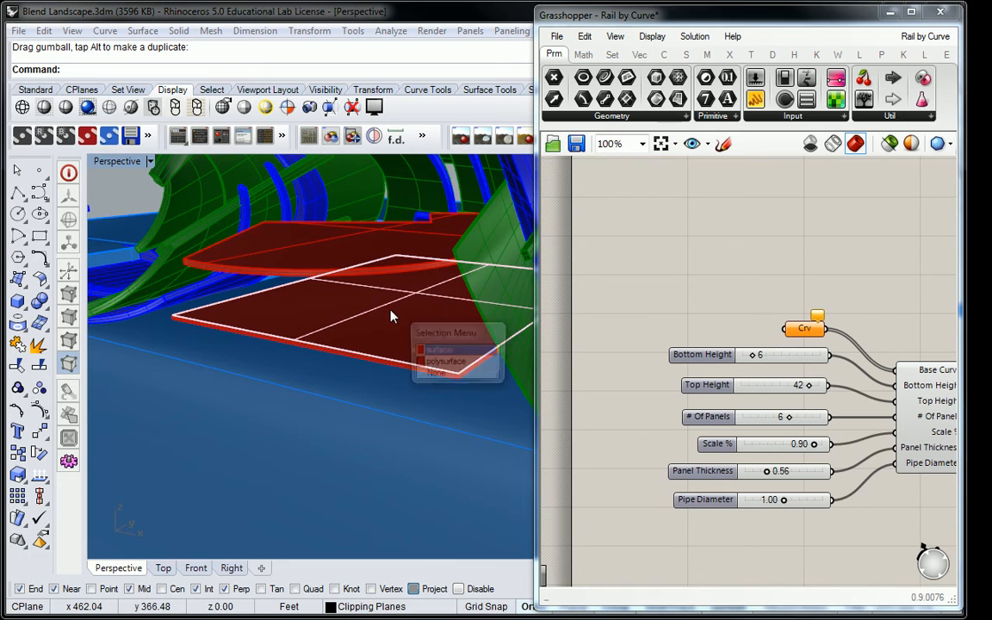
left_click(435, 351)
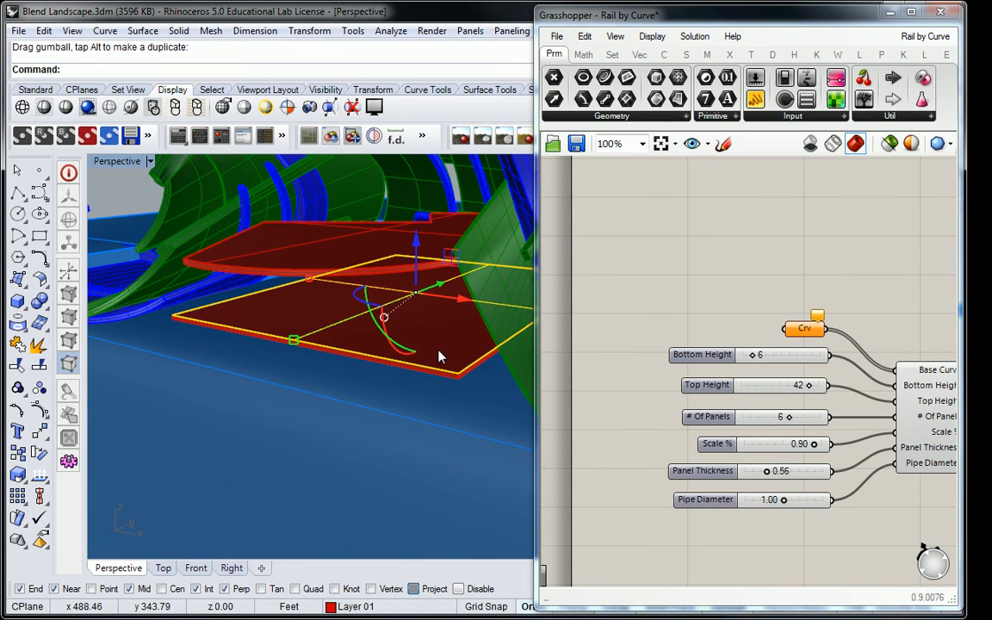
mouse_move(387, 239)
right_mouse_down()
mouse_move(388, 259)
mouse_move(386, 250)
right_mouse_up()
left_click(321, 256)
left_click(370, 293)
left_click(340, 392)
left_click(388, 411)
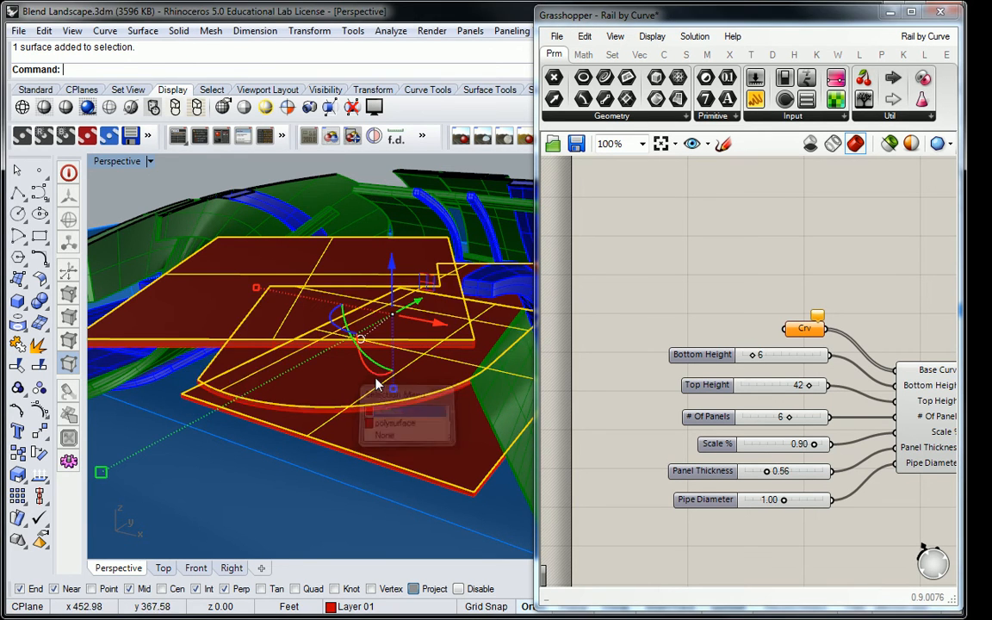
right_click_drag(388, 411, 370, 359)
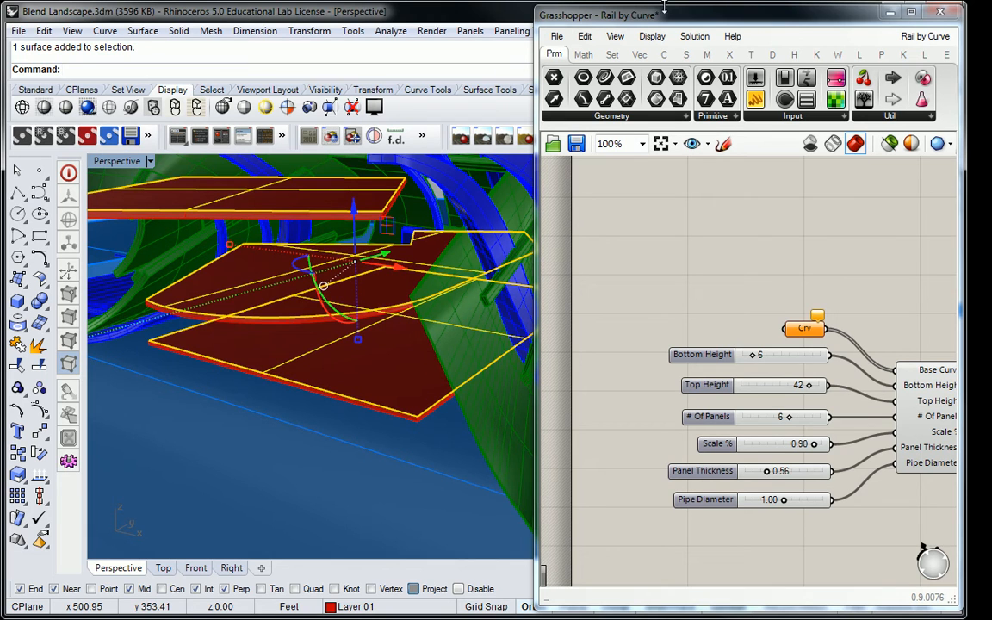
Step: Clear the Grasshopper window from the object properties and turn off surface isocurve display for the three selected surfaces
left_click_drag(633, 609, 663, 206)
left_click_drag(833, 20, 615, 255)
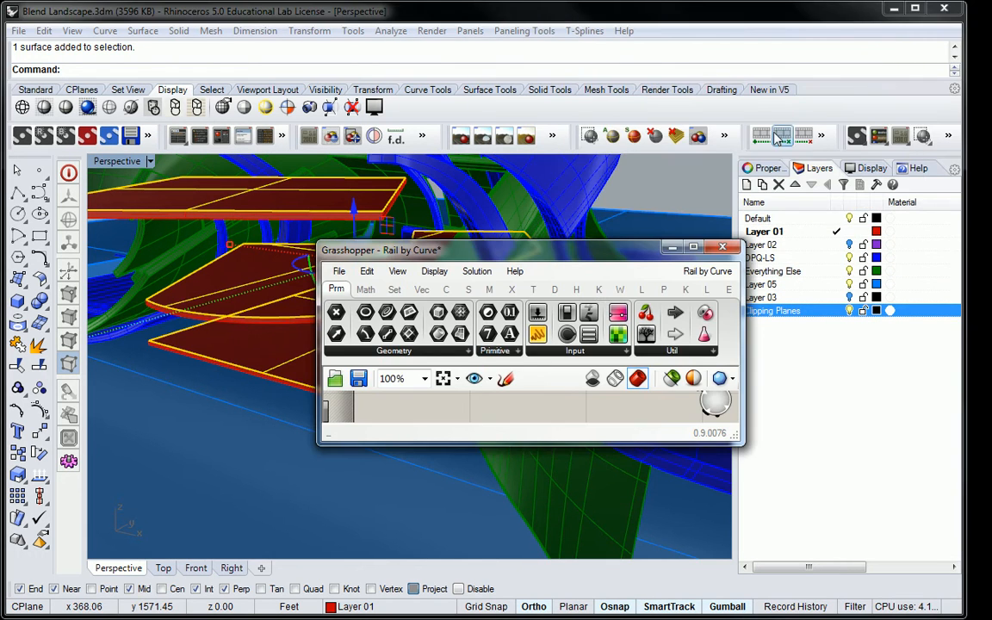
left_click(779, 167)
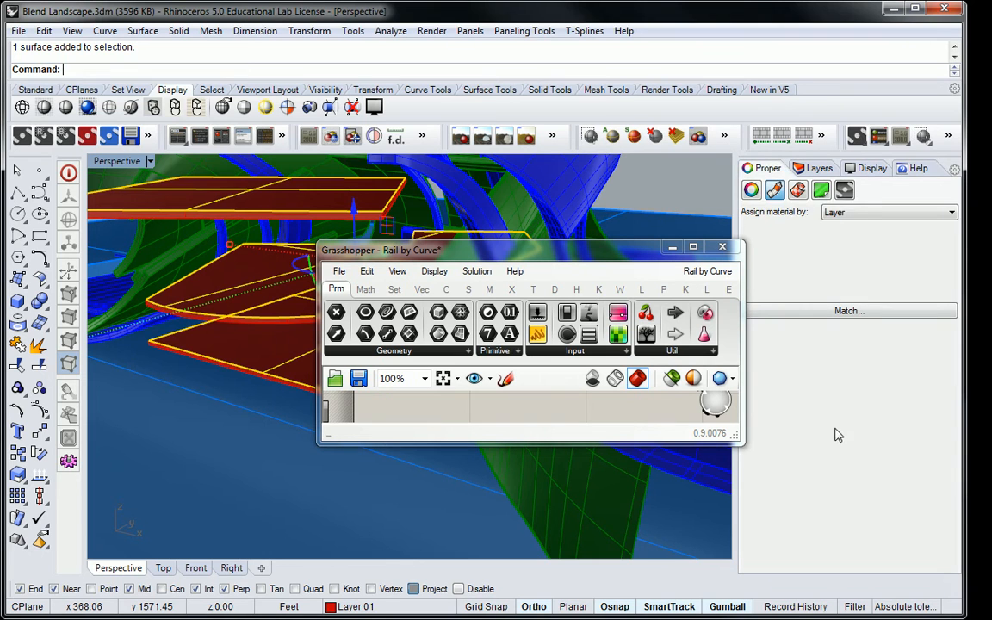
left_click(751, 189)
left_click(858, 476)
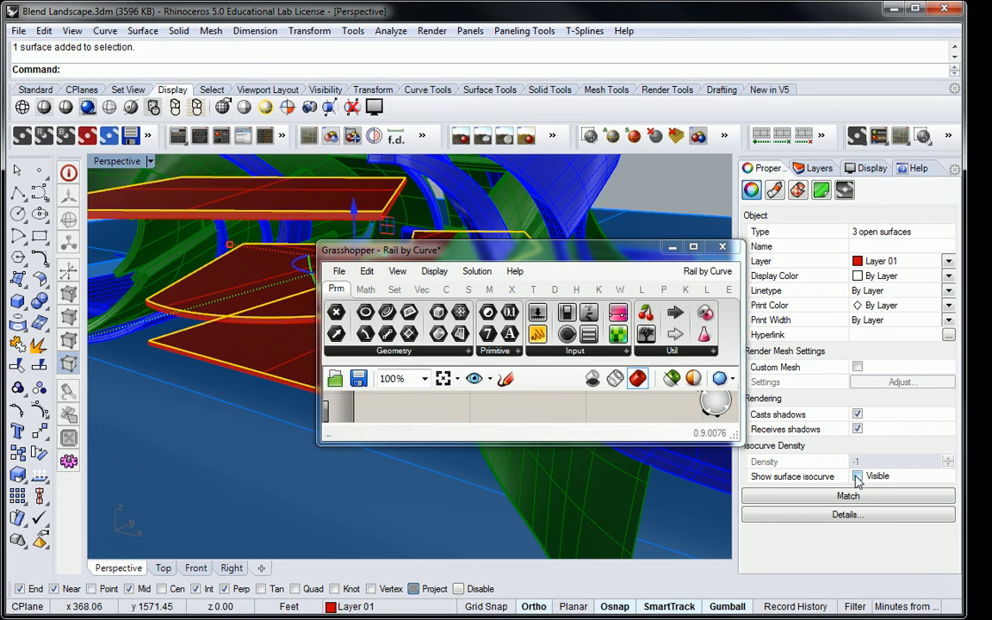
right_click_drag(365, 232, 307, 244)
Step: Place the Grasshopper window back beside the model and run ExtractWireframe on the three selected slab surfaces
left_click_drag(344, 249, 559, 24)
left_click_drag(554, 217, 603, 521)
mouse_move(269, 353)
right_mouse_down()
mouse_move(268, 337)
mouse_move(277, 348)
right_mouse_up()
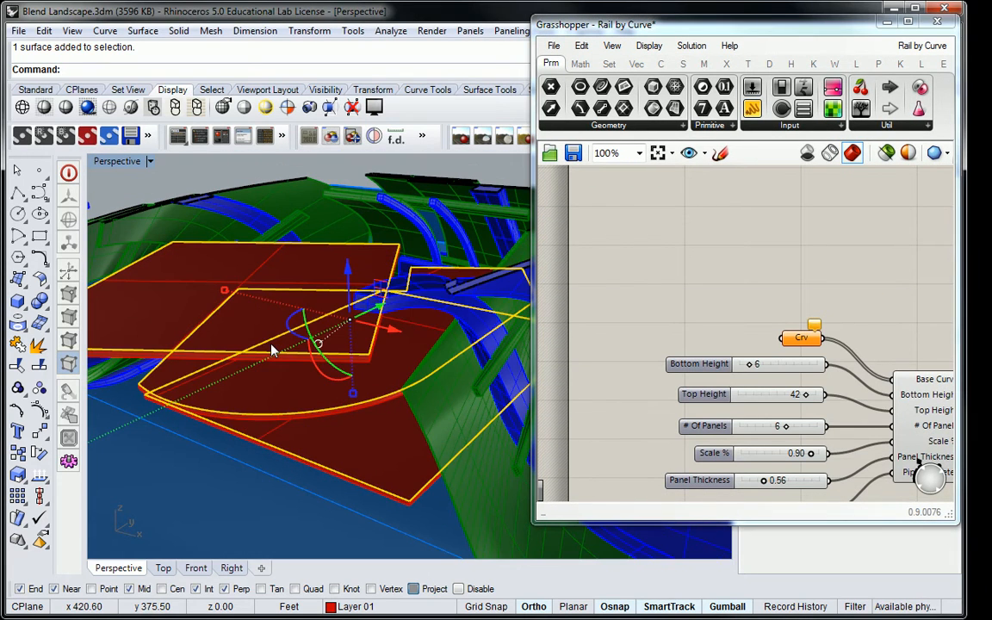
type("Ex")
type("trac")
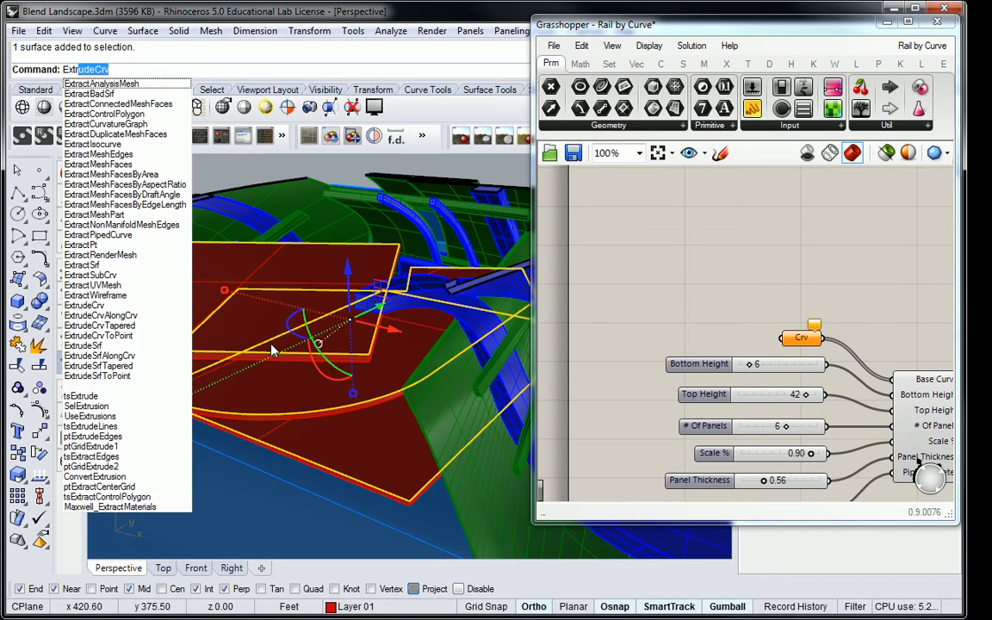
type("tWireframe")
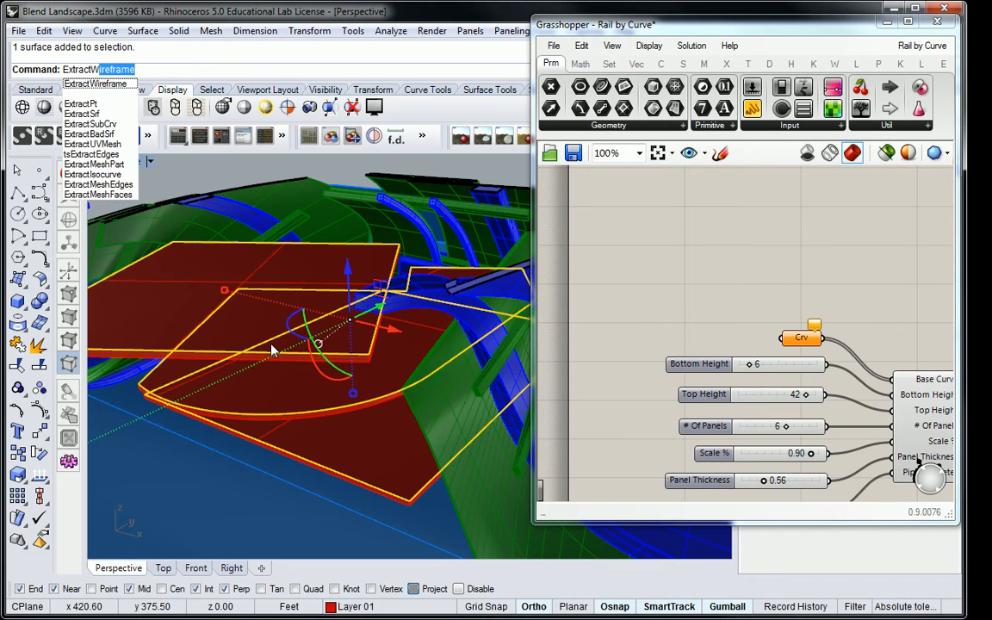
key("Return")
right_click_drag(271, 351, 257, 291)
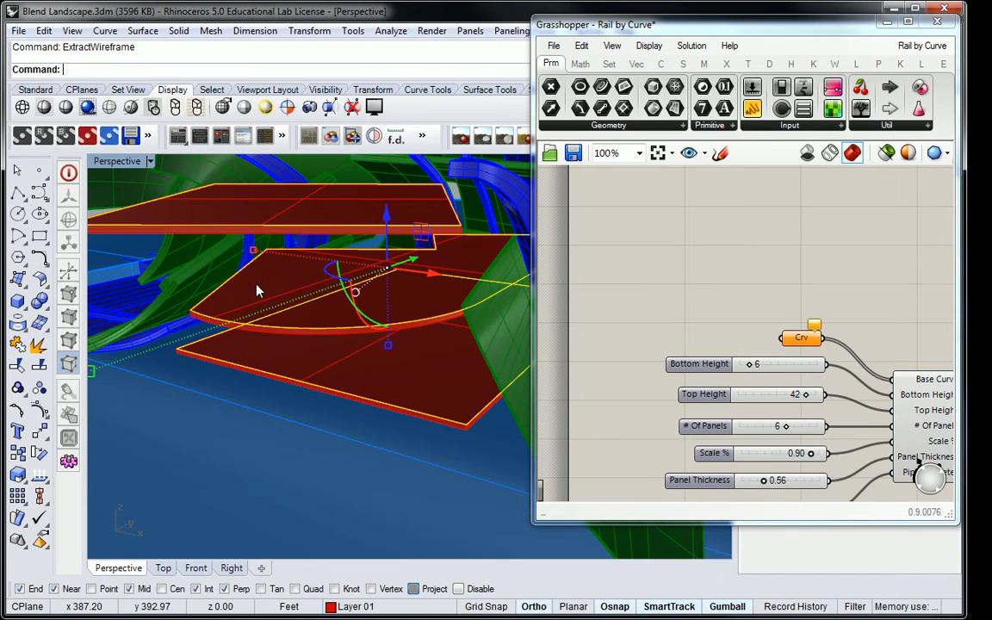
Step: Move the extracted outline curves away from the slabs to inspect them, and undo the move
scroll(256, 291, "down", 8)
right_click_drag(283, 295, 334, 288)
left_click_drag(393, 268, 325, 431)
right_click_drag(325, 430, 310, 446)
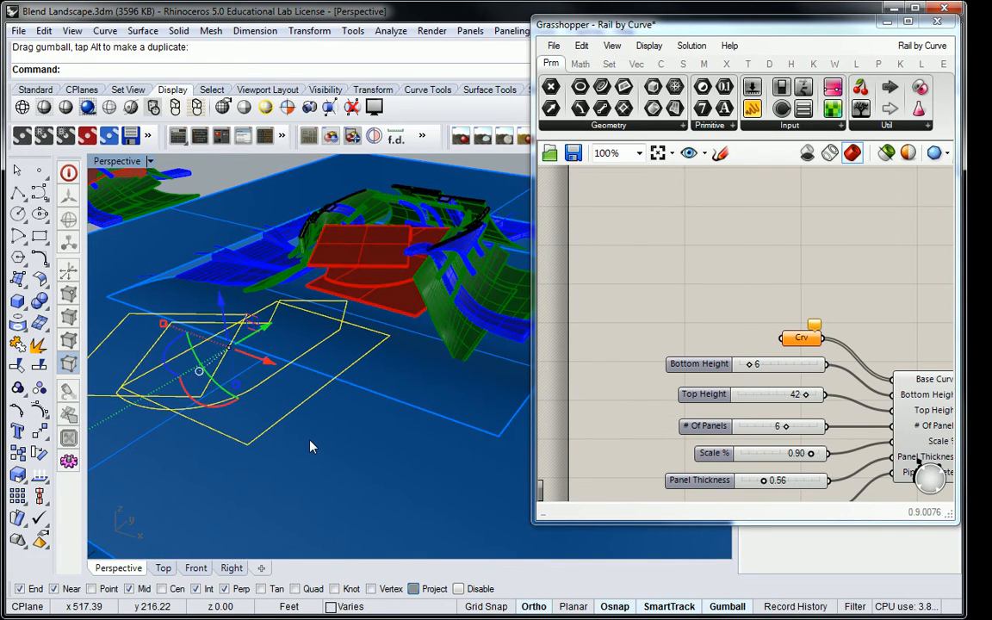
key("ctrl+z")
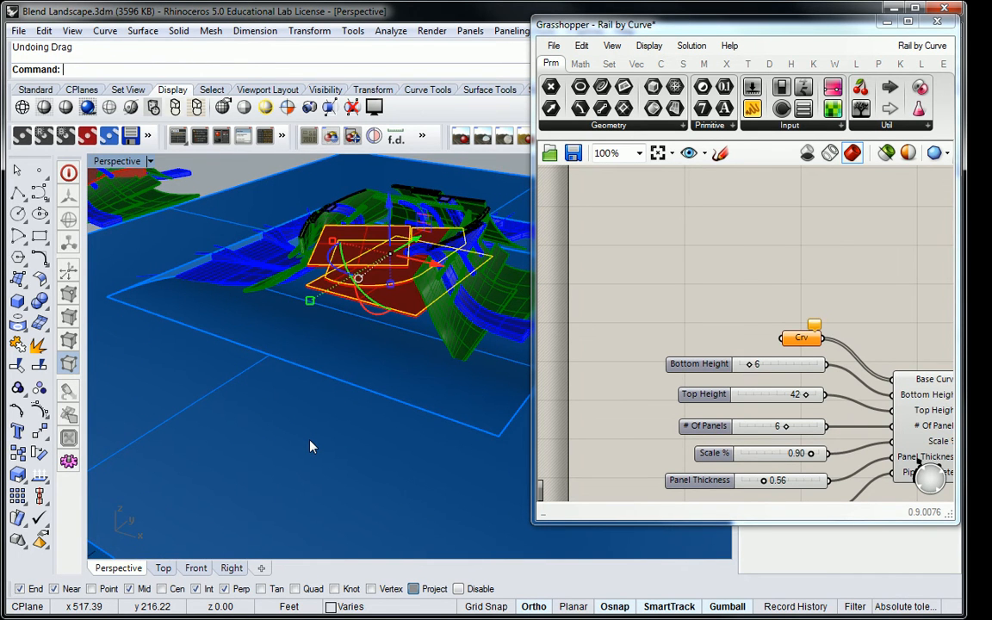
Step: Deselect the outline curves and set the front edge curve of the lowest slab as the single curve of the Crv parameter
scroll(388, 284, "up", 3)
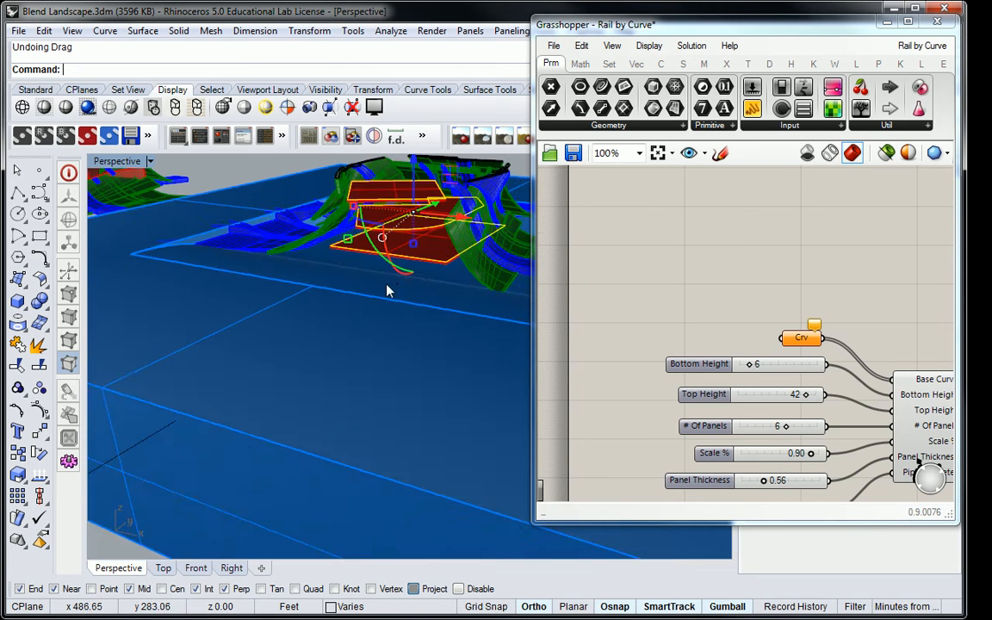
scroll(397, 268, "up", 4)
key("Escape")
right_click_drag(838, 301, 784, 230)
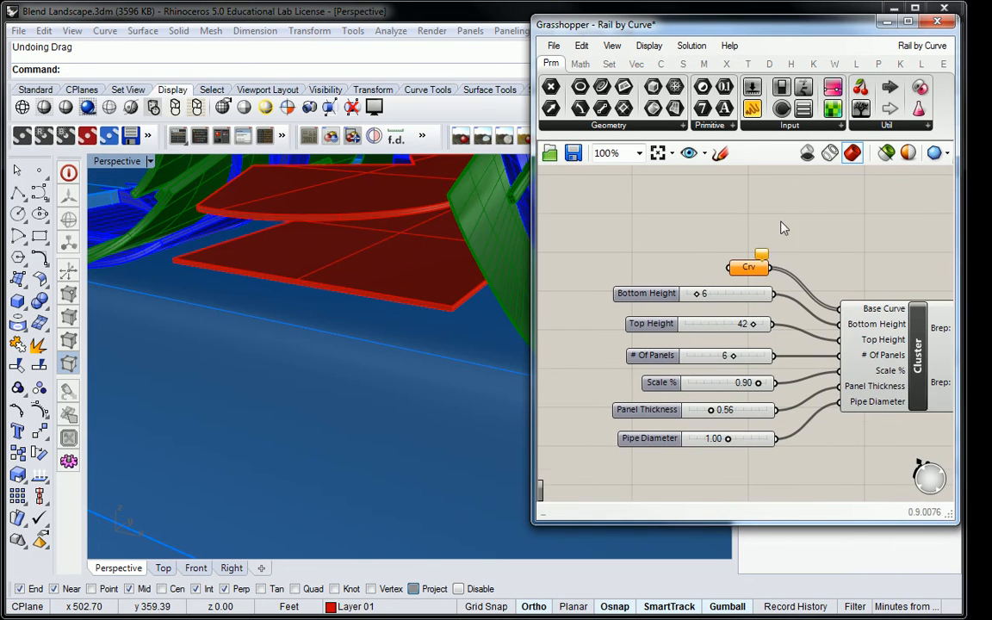
right_click(751, 272)
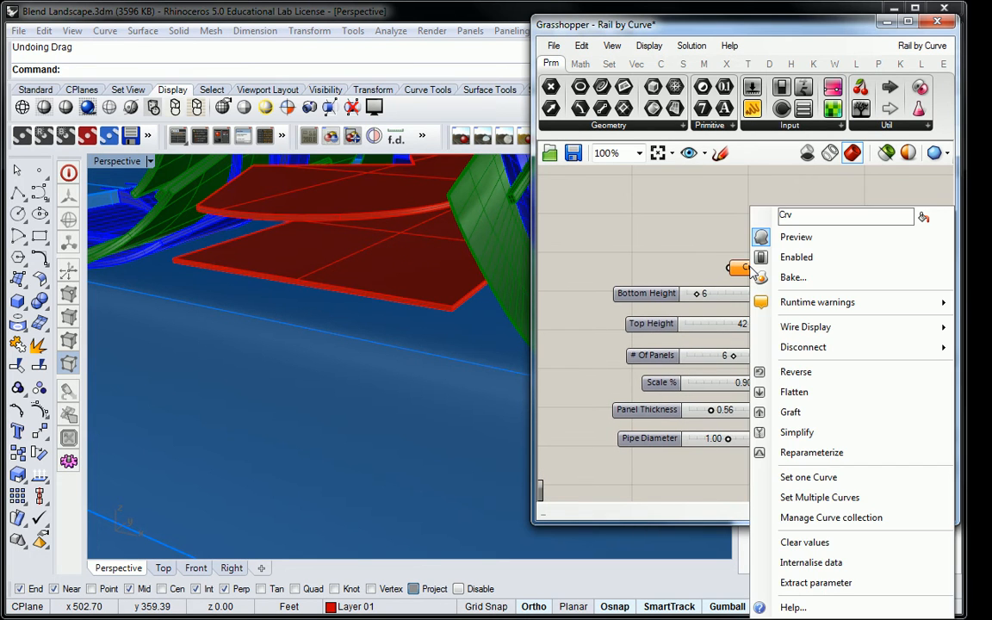
left_click(810, 484)
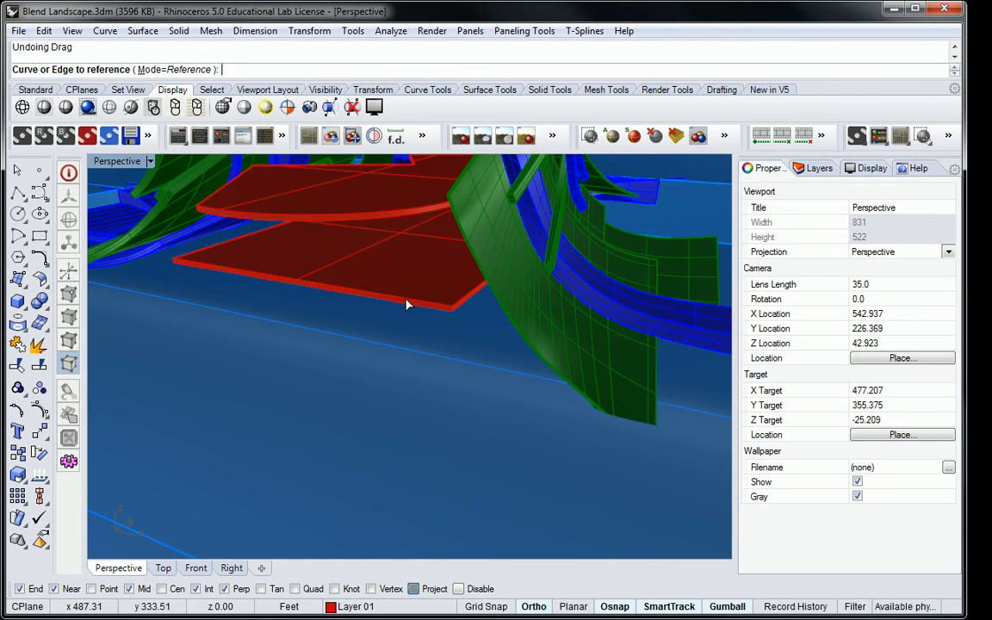
left_click(408, 305)
left_click(465, 340)
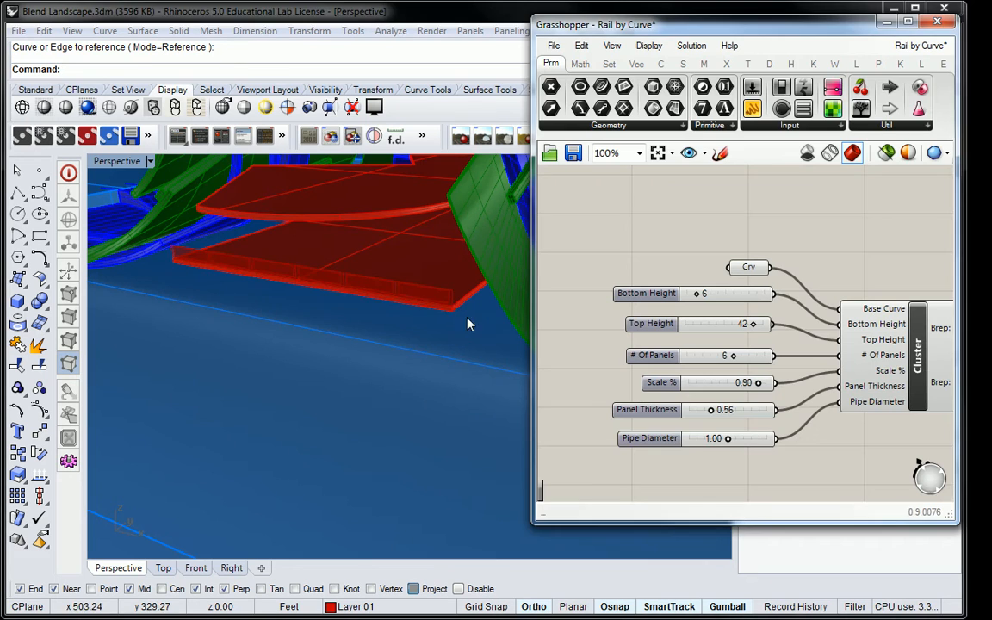
Step: Set the Bottom Height slider of the railing definition to 0 and inspect the railing along the slab edge
scroll(414, 289, "up", 6)
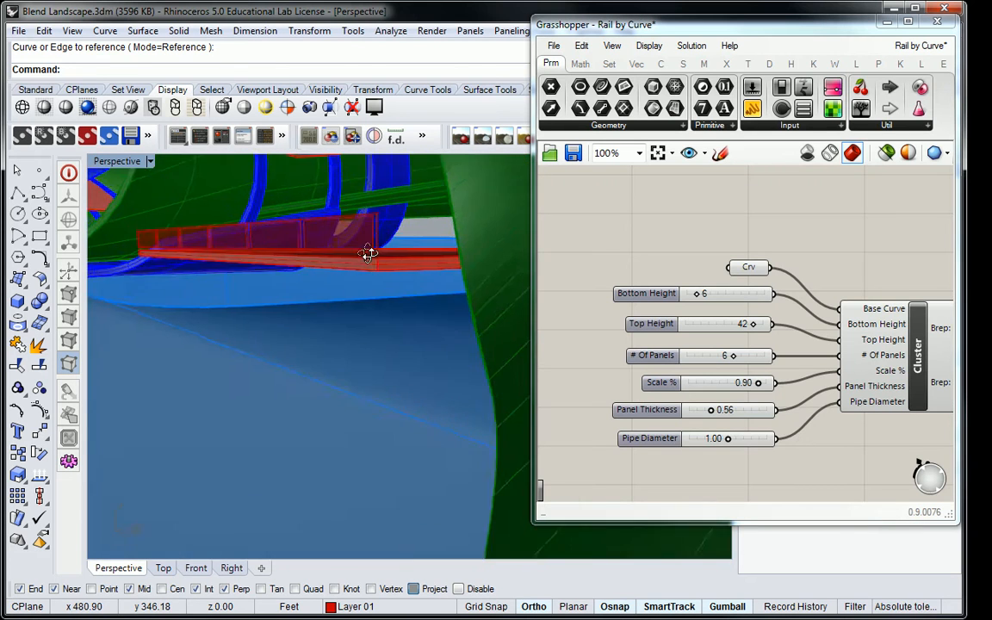
scroll(407, 260, "down", 6)
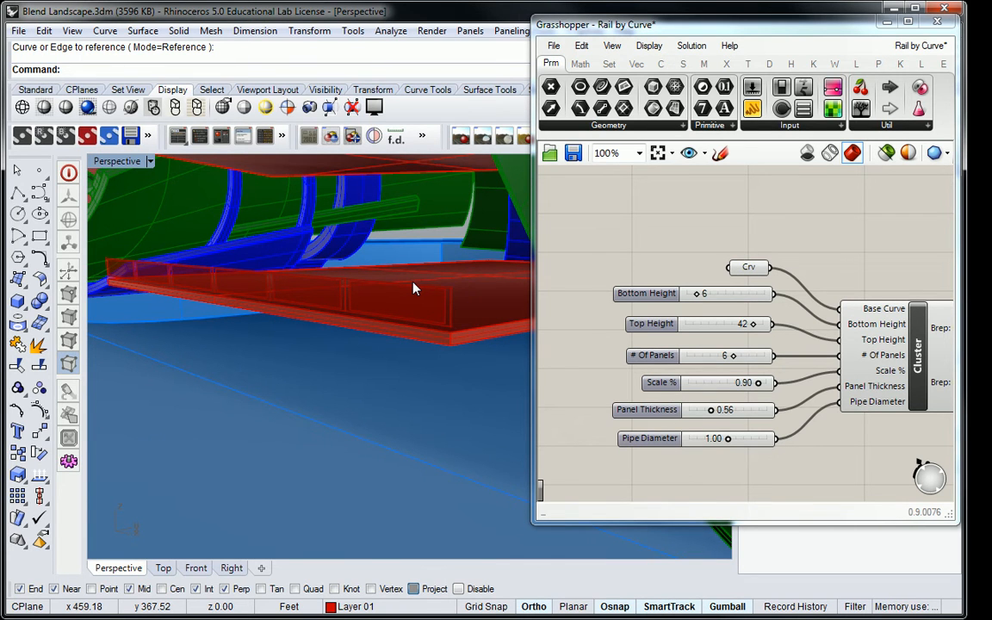
right_click_drag(282, 295, 337, 294)
right_click_drag(764, 257, 752, 254)
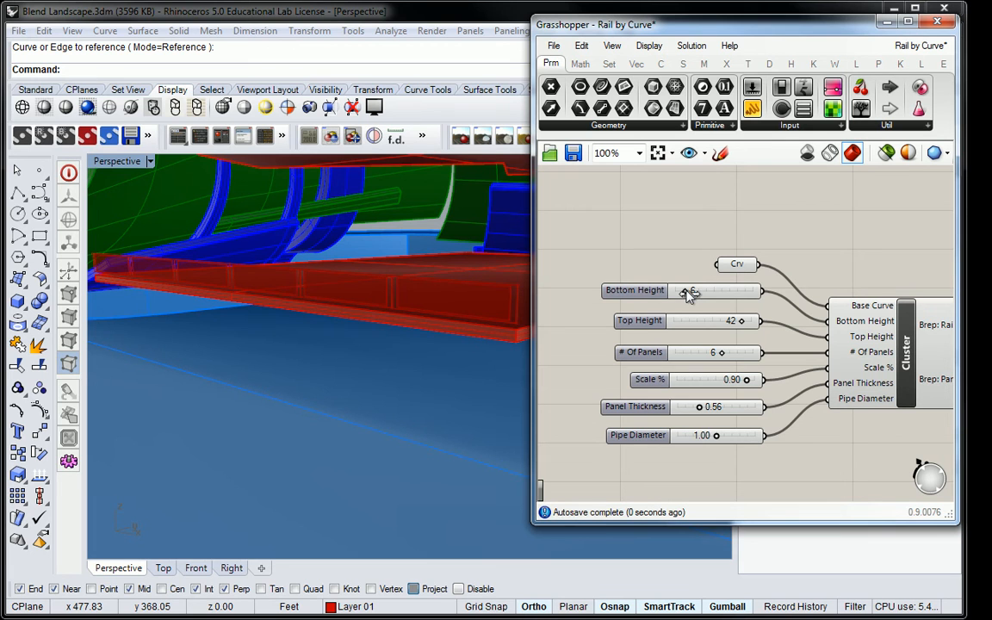
left_click_drag(681, 294, 604, 288)
right_click_drag(478, 332, 407, 307)
scroll(403, 305, "up", 5)
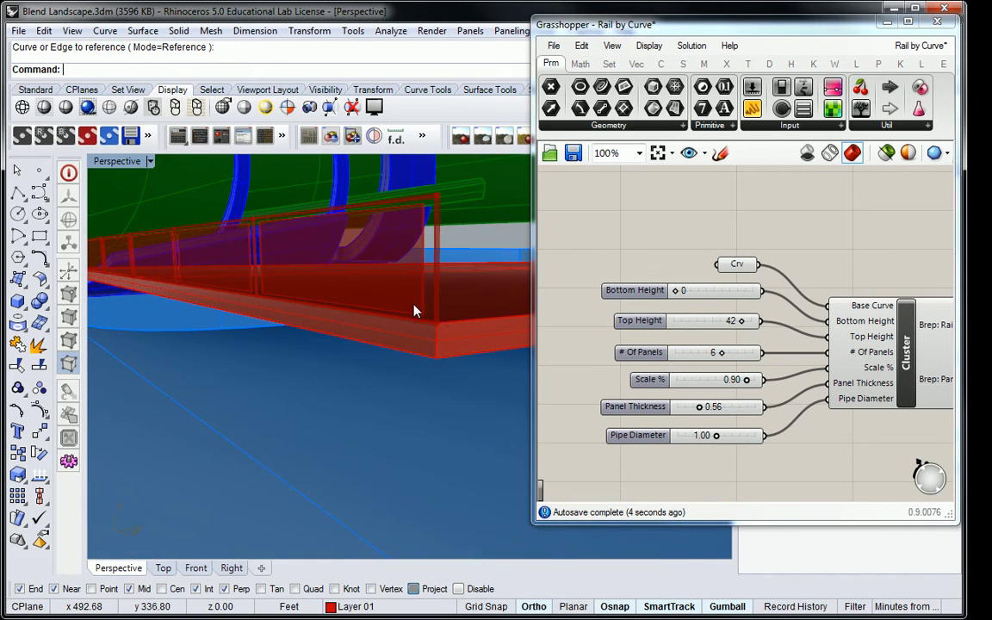
Step: Set the Bottom Height slider of the railing definition to 6
double_click(688, 292)
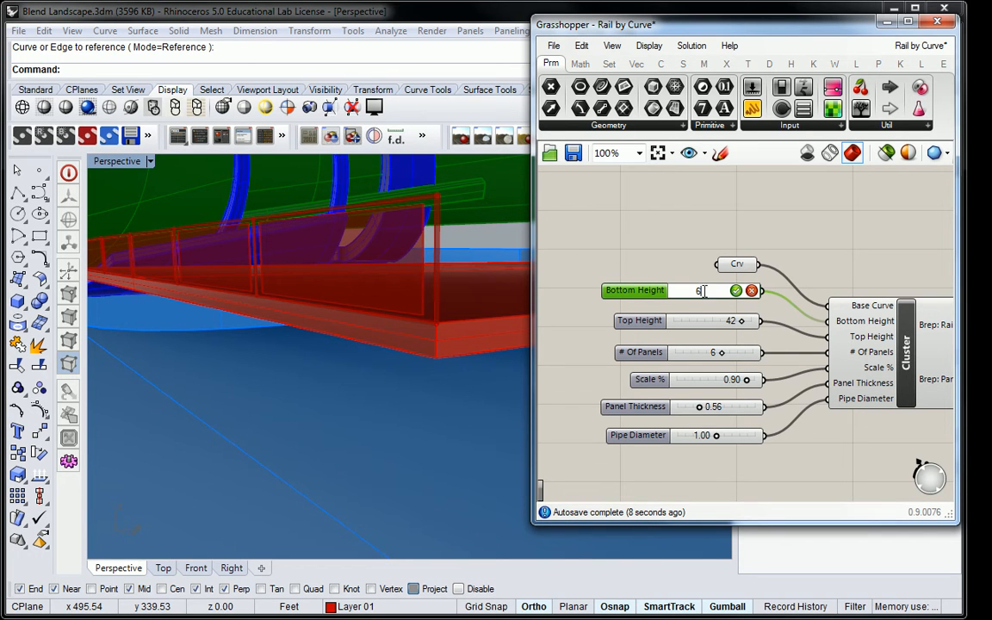
key("Return")
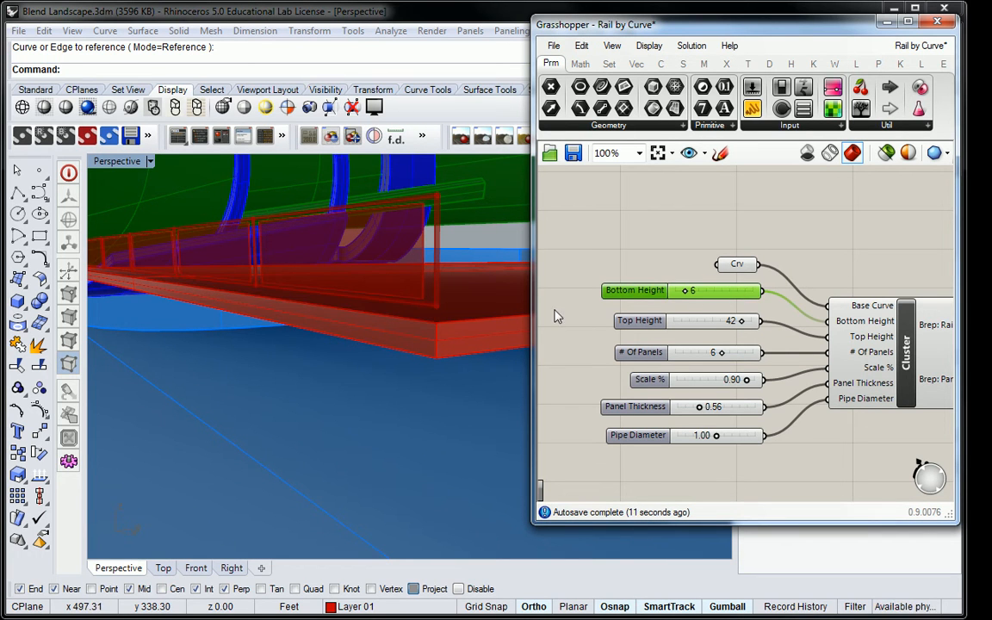
Step: Try Bottom Height values of 12 and 30 on the slab-edge railing
double_click(700, 291)
type("12")
left_click(736, 291)
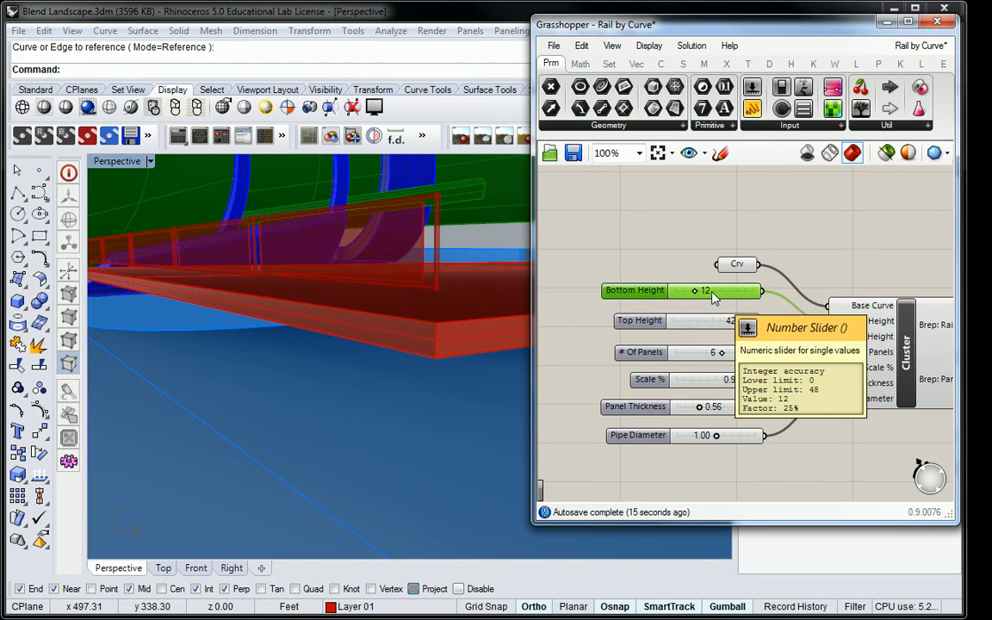
double_click(718, 292)
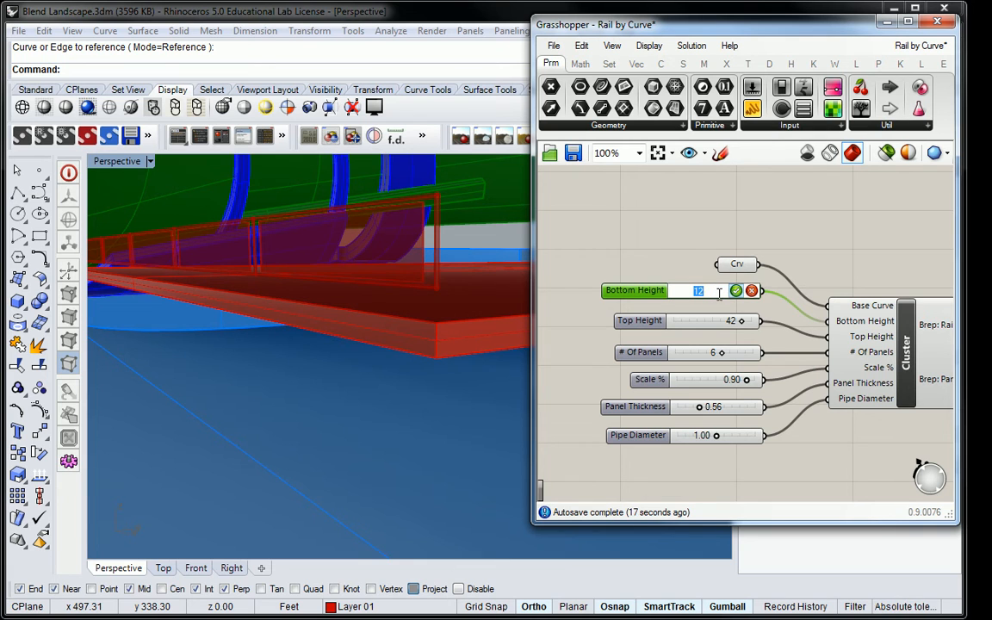
type("30")
key("Return")
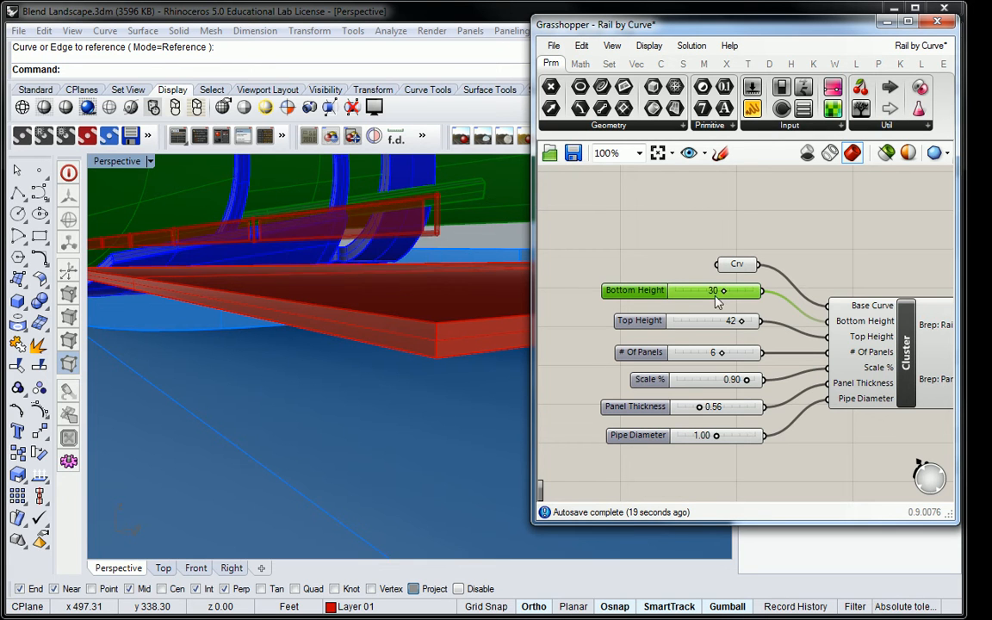
Step: Duplicate the whole railing definition, including its curve parameter and sliders, and place the copy below the original
left_click(702, 226)
scroll(787, 246, "down", 4)
left_click_drag(905, 205, 633, 417)
left_click(638, 414)
left_click_drag(899, 218, 665, 406)
key("ctrl+c")
key("ctrl+v")
left_click_drag(829, 295, 829, 403)
right_click_drag(812, 405, 809, 359)
left_click(779, 416)
scroll(663, 262, "up", 5)
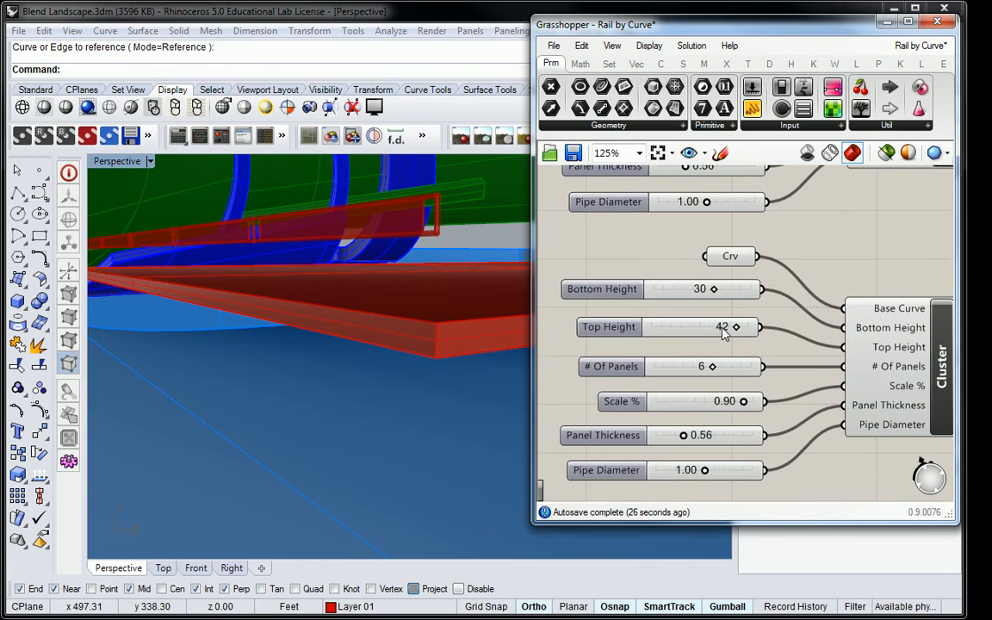
Step: Set the duplicated definition's Bottom Height to 6 and Top Height to 26, and inspect the resulting railing
left_click(721, 330)
left_click(683, 290)
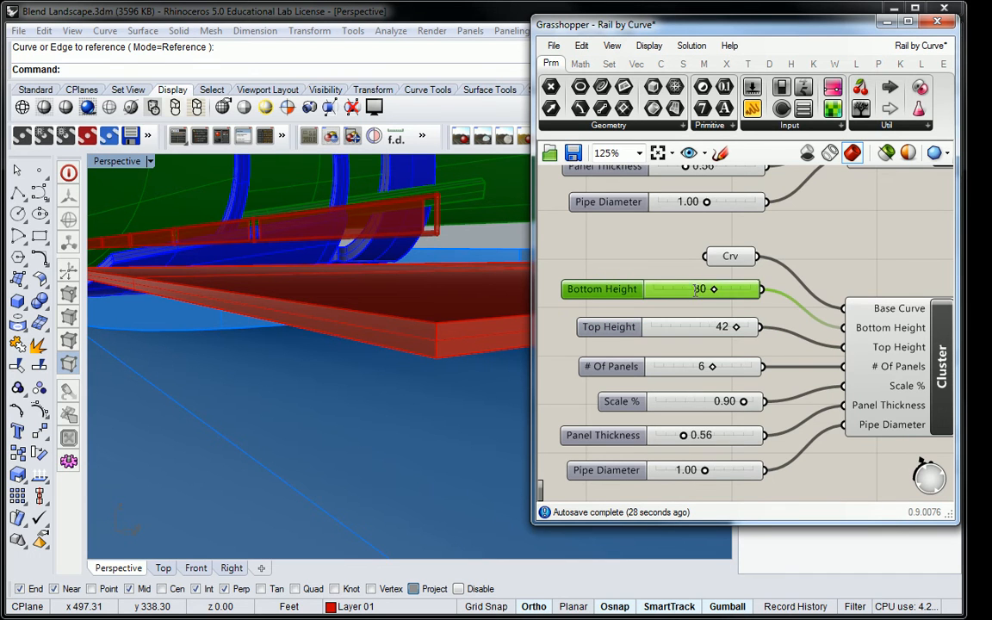
double_click(696, 289)
type("6")
key("Return")
left_click(723, 332)
double_click(725, 333)
type("26")
key("Return")
right_click_drag(312, 257, 342, 241)
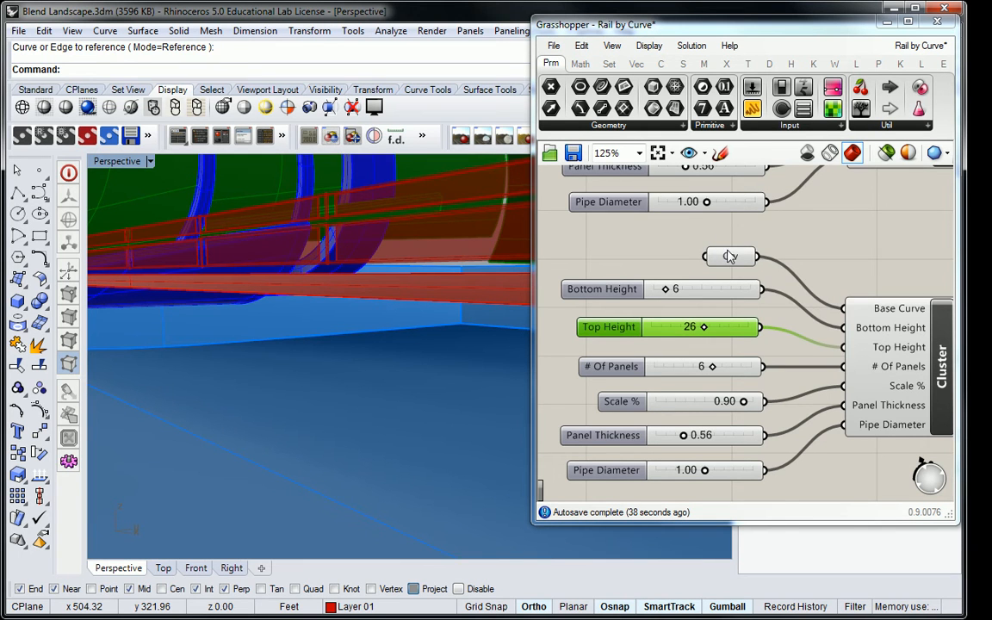
key("ctrl+z")
key("ctrl+z")
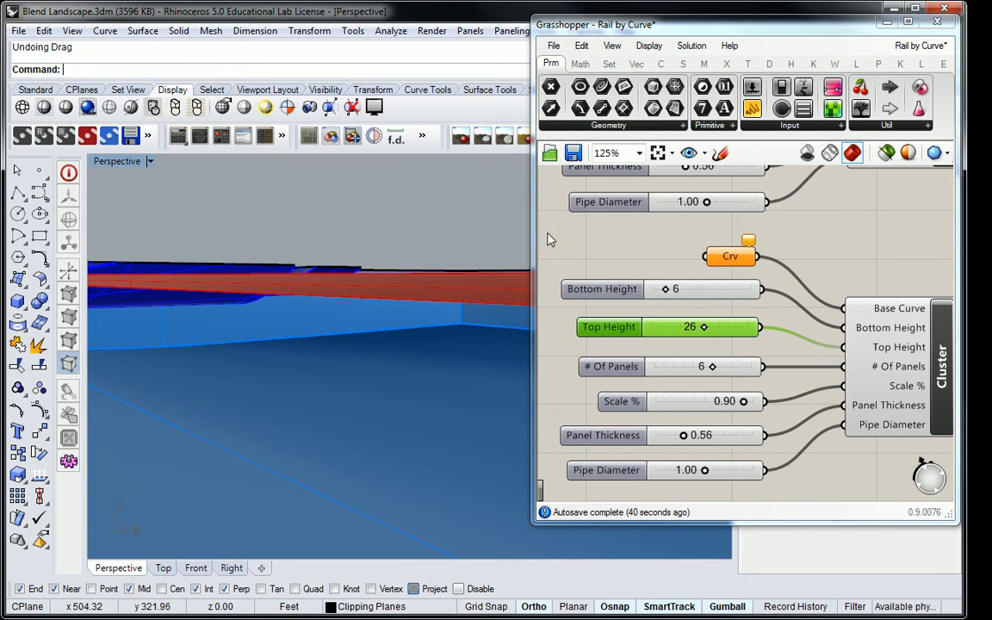
key("ctrl+y")
key("ctrl+y")
Step: Undo the duplication of the railing definition and its slider changes, back to a single definition with Top Height 42
scroll(811, 276, "down", 4)
key("ctrl+z")
key("ctrl+z")
right_click_drag(802, 259, 780, 351)
key("ctrl+z")
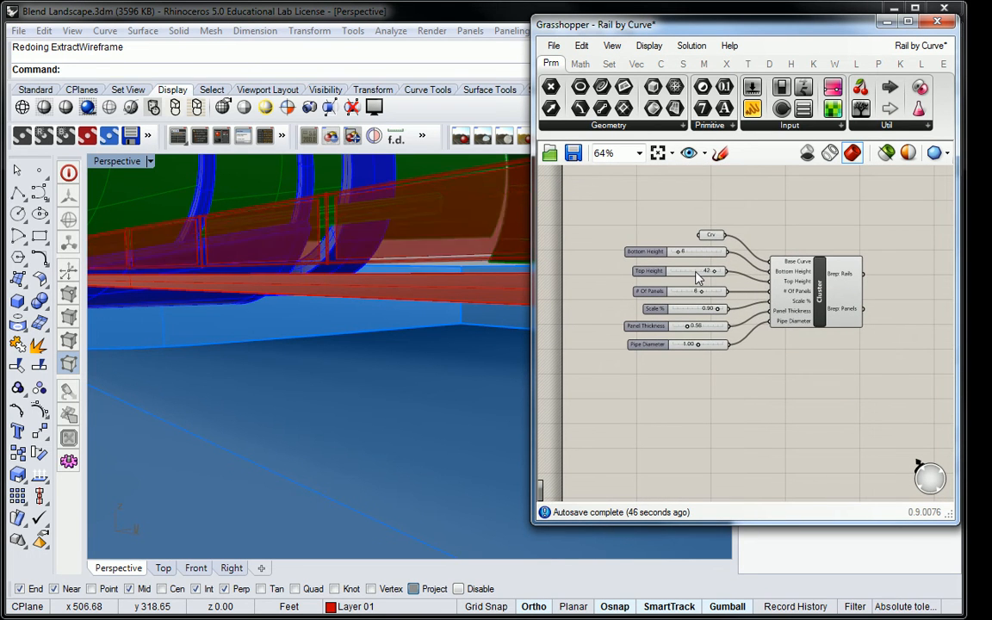
key("ctrl+z")
scroll(685, 241, "up", 4)
scroll(724, 304, "down", 2)
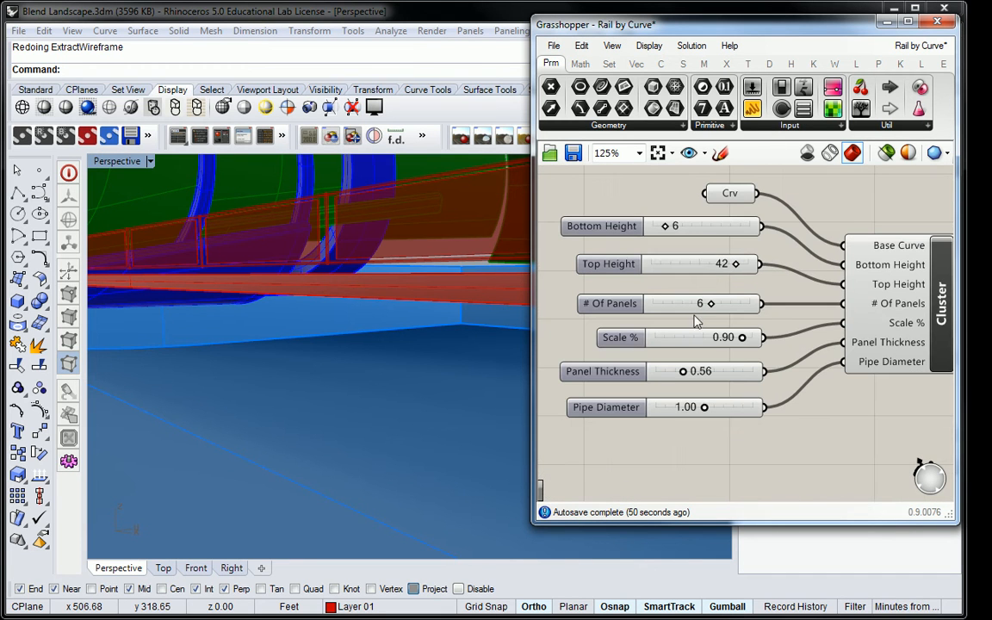
Step: Try 10 panels on the slab-edge railing and set the # Of Panels slider to 7
scroll(481, 249, "down", 6)
right_click_drag(486, 248, 374, 221)
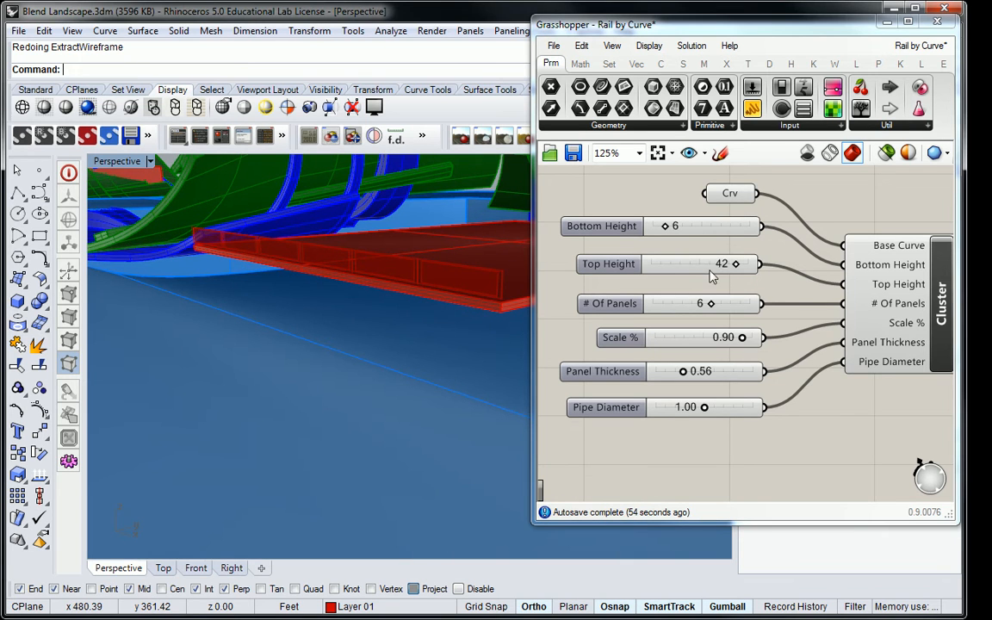
left_click_drag(710, 305, 768, 312)
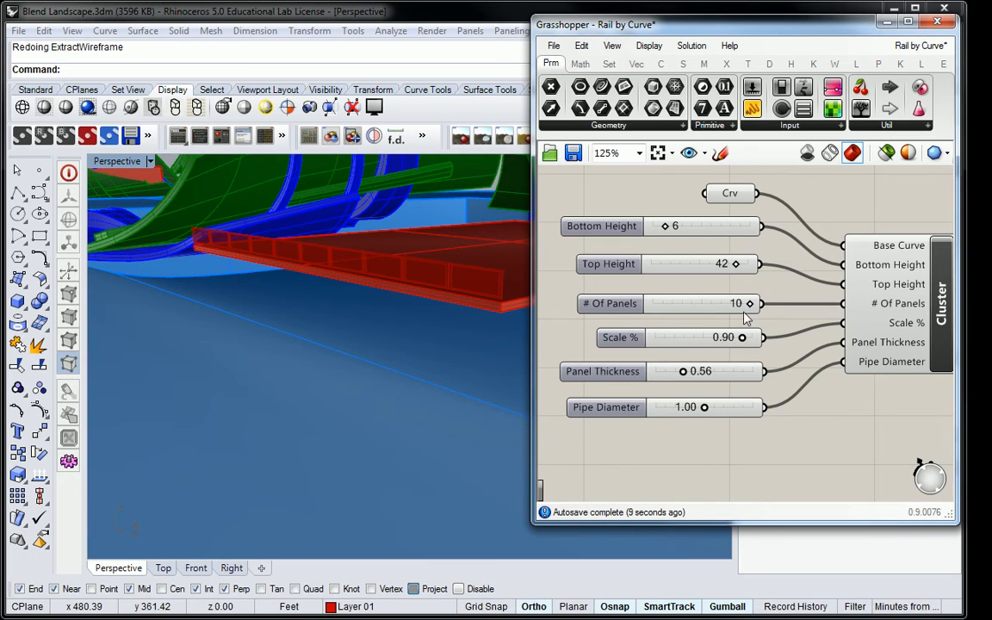
left_click_drag(752, 303, 718, 313)
right_click_drag(726, 376, 710, 376)
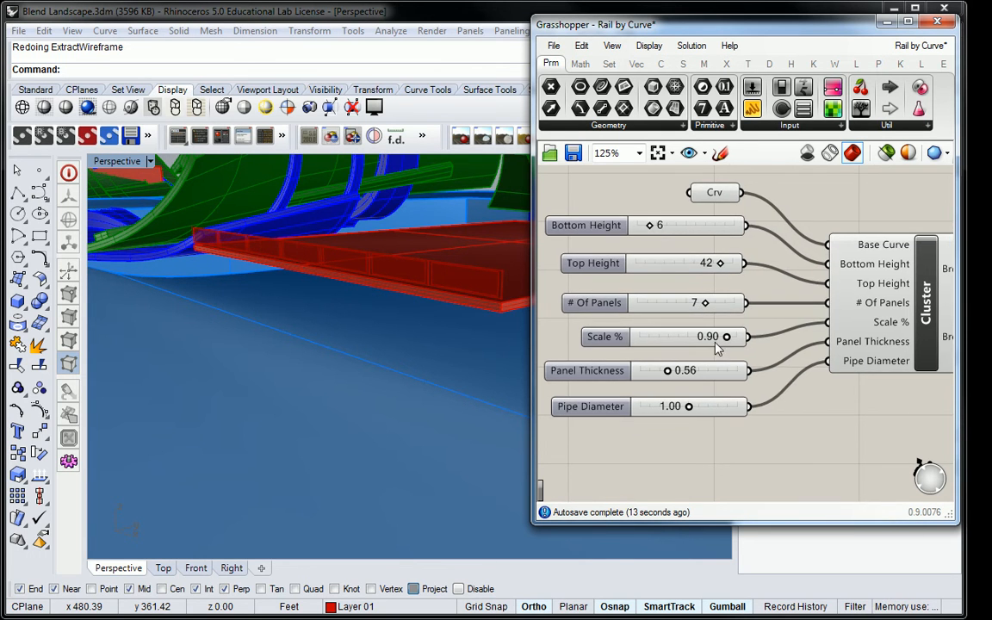
Step: Set the Scale % slider to 0.88 and select the cluster to highlight its railing in the model
right_click_drag(450, 283, 453, 272)
mouse_move(726, 337)
left_mouse_down()
mouse_move(700, 349)
mouse_move(712, 339)
mouse_move(686, 340)
mouse_move(727, 347)
left_mouse_up()
left_click(928, 302)
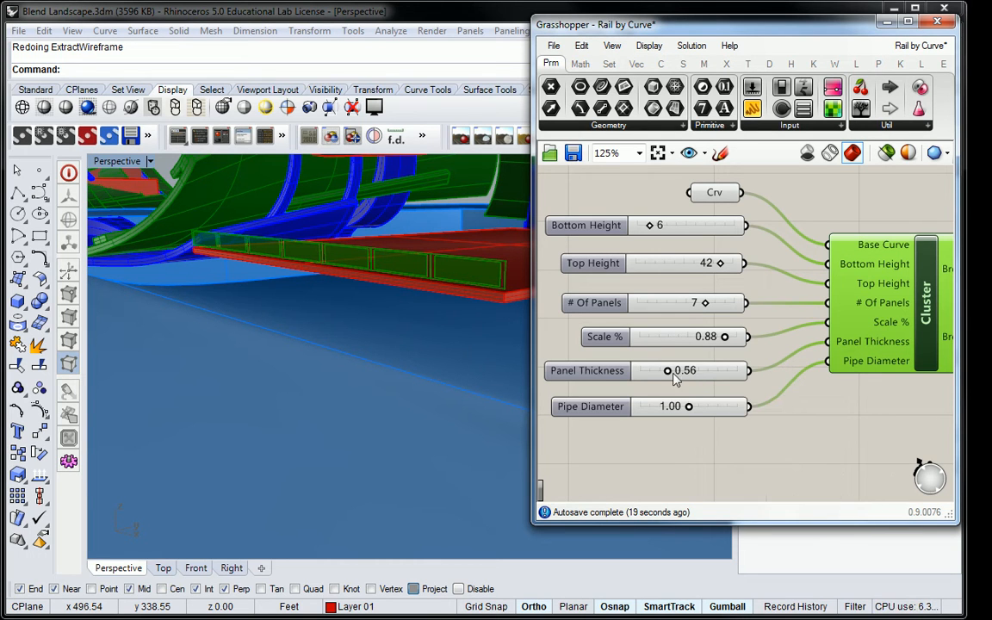
Step: Set Panel Thickness to 0.74, try a Pipe Diameter of 2.00, and inspect the railing up close
scroll(435, 277, "up", 5)
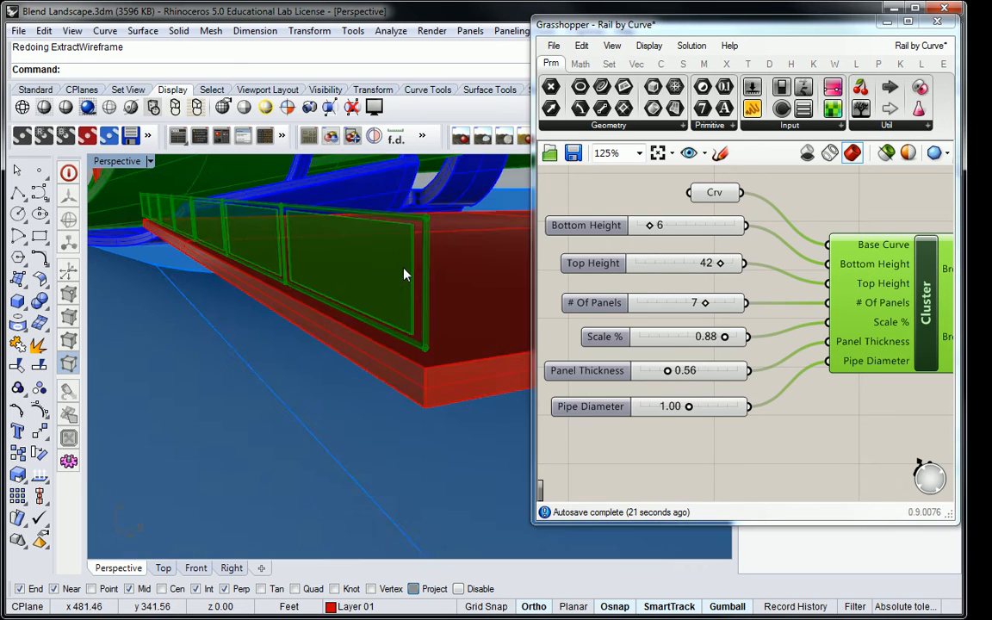
left_click_drag(675, 372, 758, 408)
left_click(863, 298)
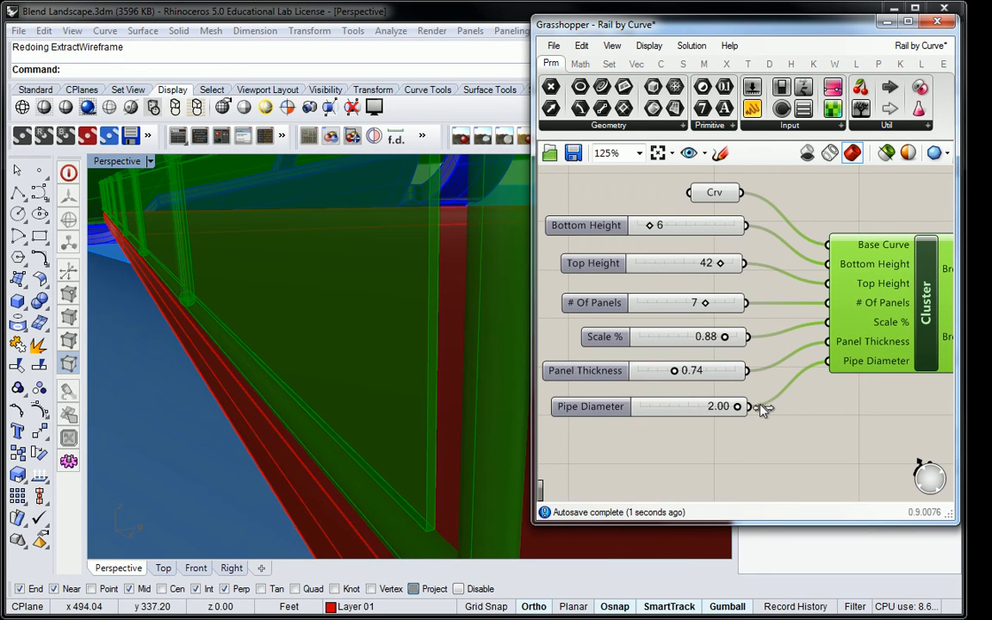
scroll(379, 308, "down", 2)
left_click(403, 310)
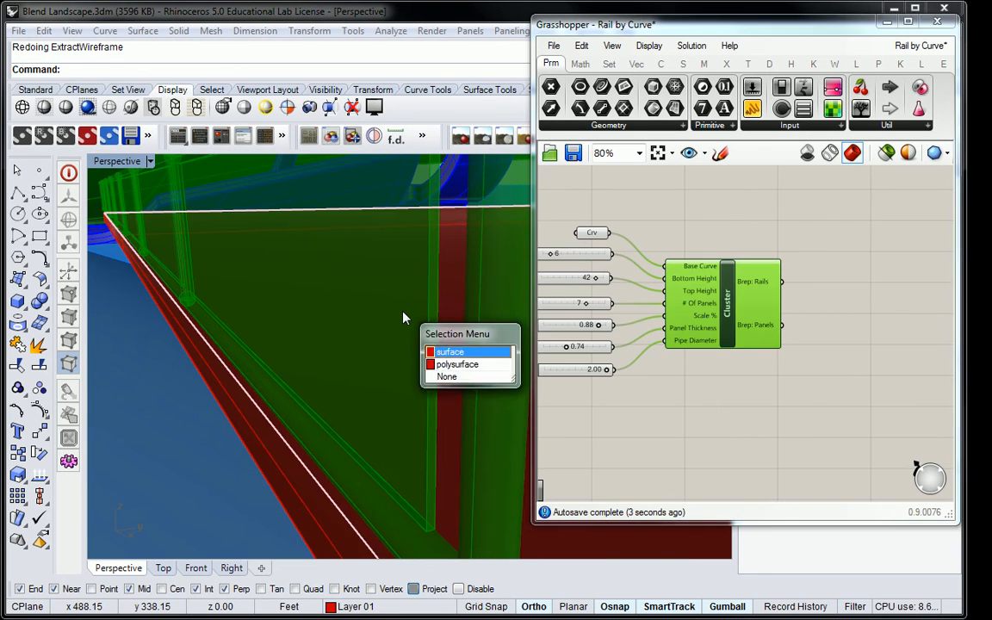
scroll(405, 305, "down", 5)
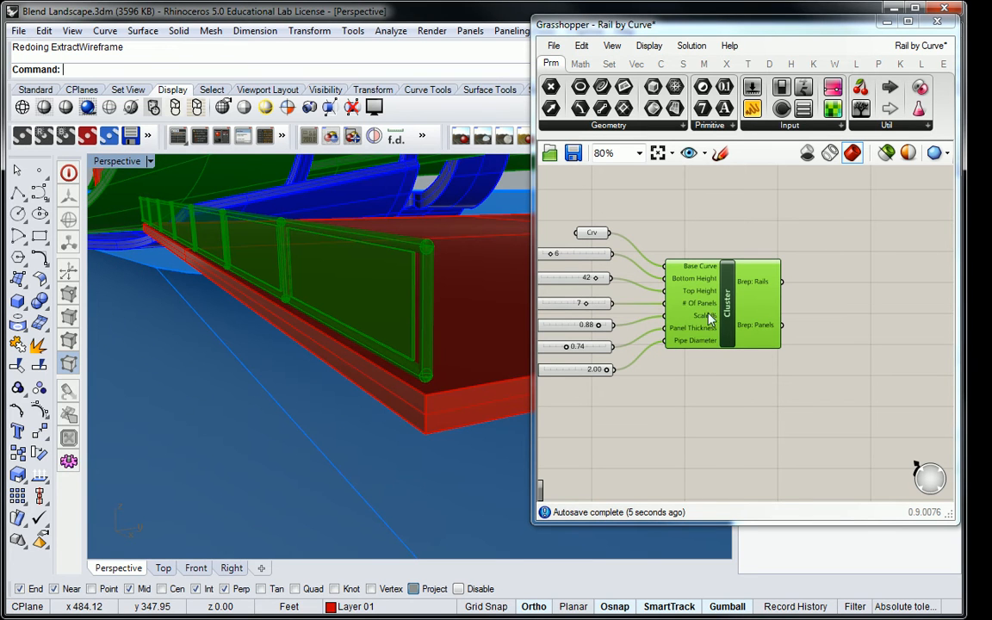
Step: Set the railing's Pipe Diameter slider to 0.95
left_click_drag(606, 369, 575, 379)
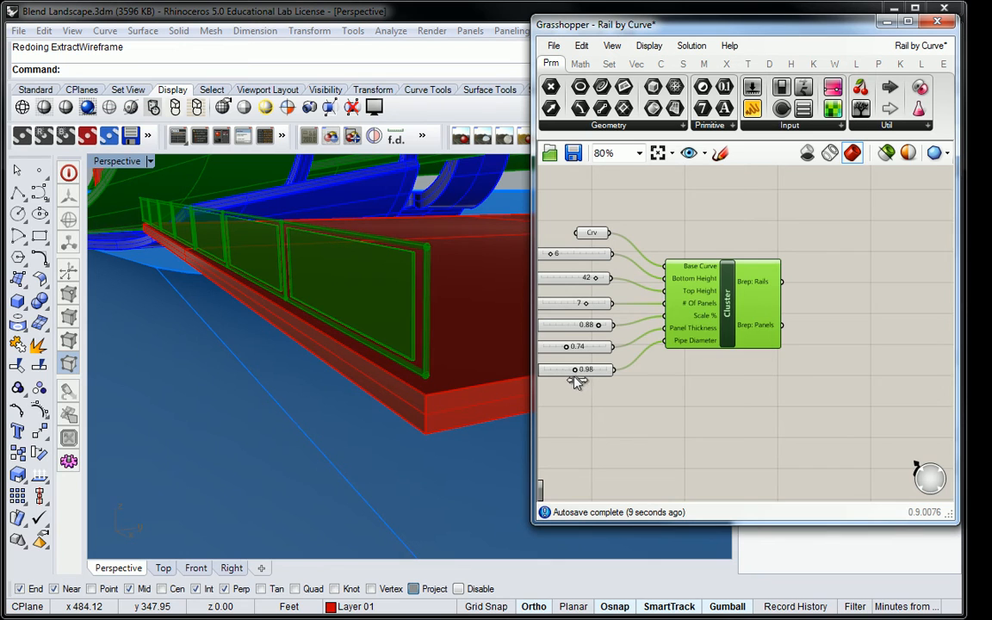
right_click_drag(580, 395, 644, 398)
scroll(644, 397, "up", 1)
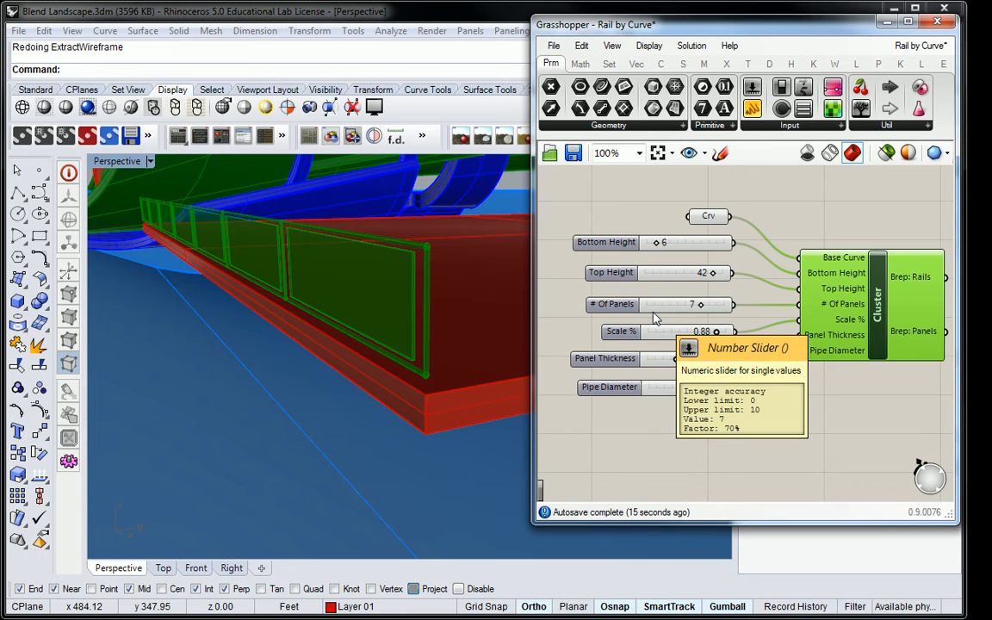
Step: Open the curve collection of the Crv parameter and add the lowest slab's side edge curve to it
right_click_drag(427, 250, 454, 244)
scroll(495, 240, "down", 3)
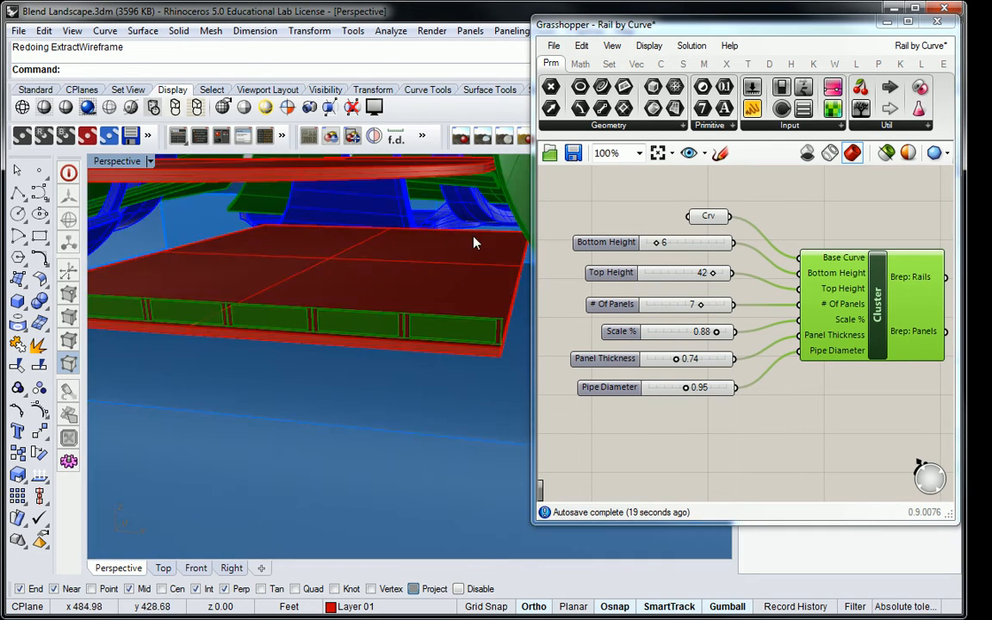
right_click(717, 224)
left_click(787, 500)
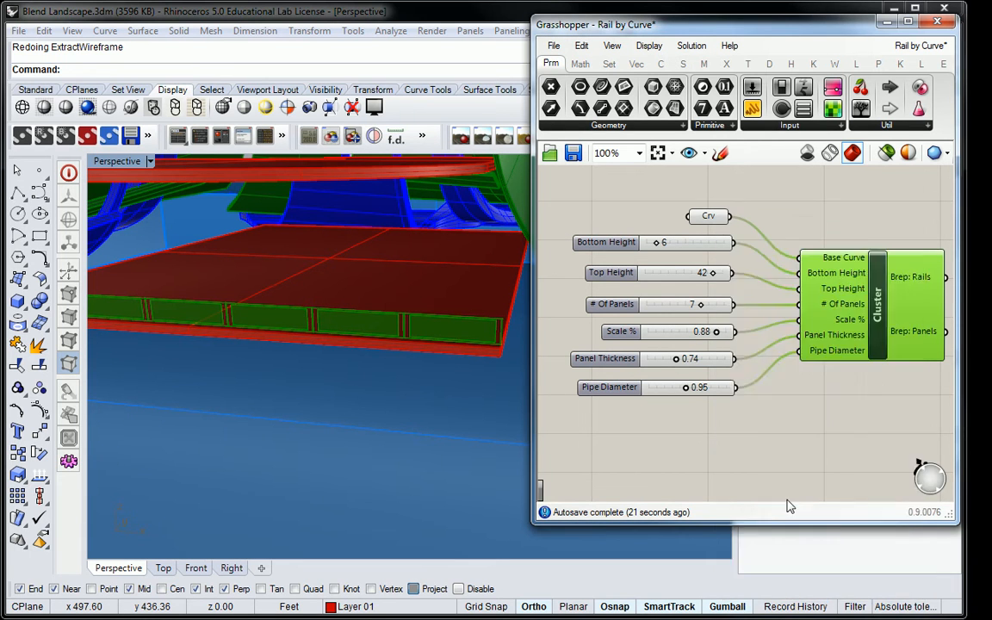
left_click(533, 275)
left_click(518, 295)
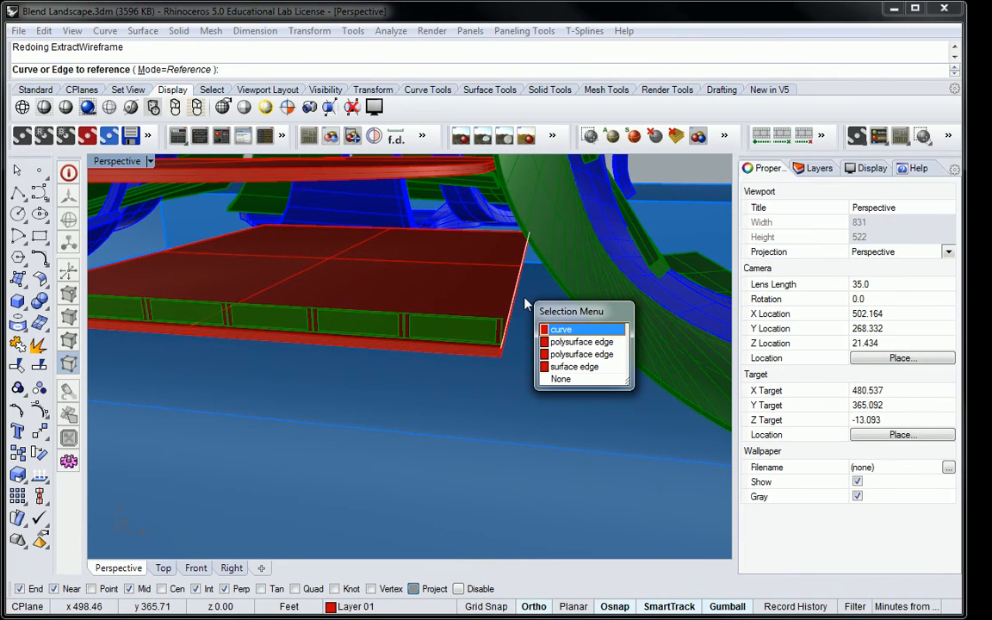
left_click(562, 329)
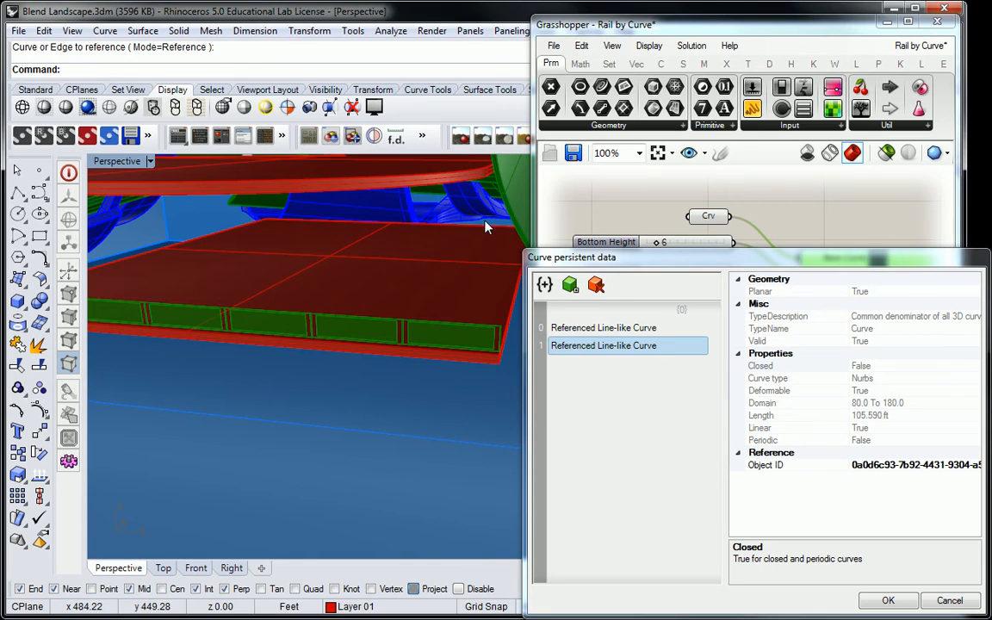
Step: Add the lowest slab's back edge curve to the Crv collection and accept the collection
left_click(487, 226)
left_click(521, 259)
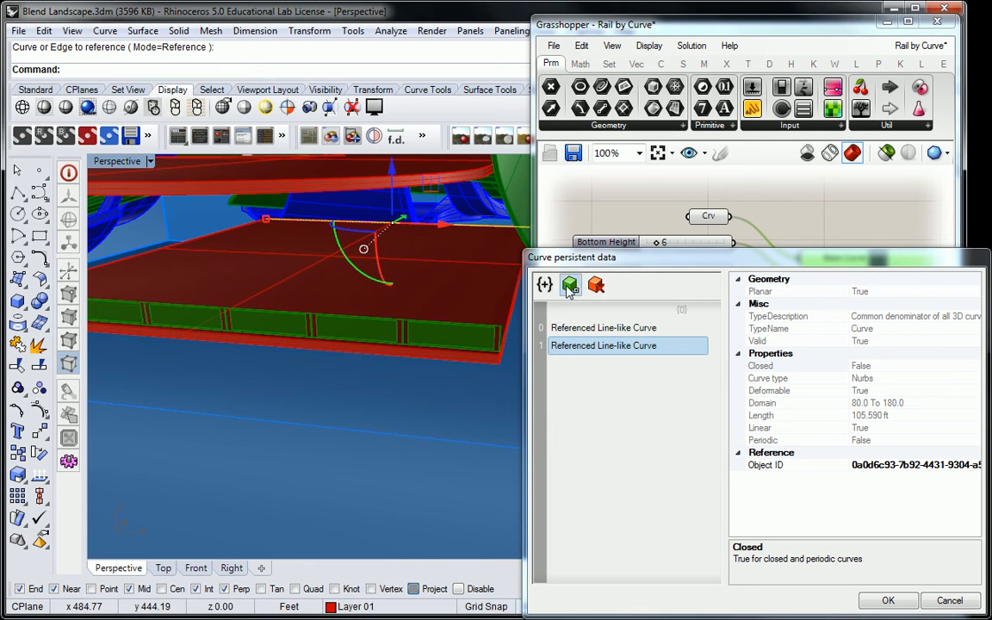
left_click(569, 287)
left_click(491, 226)
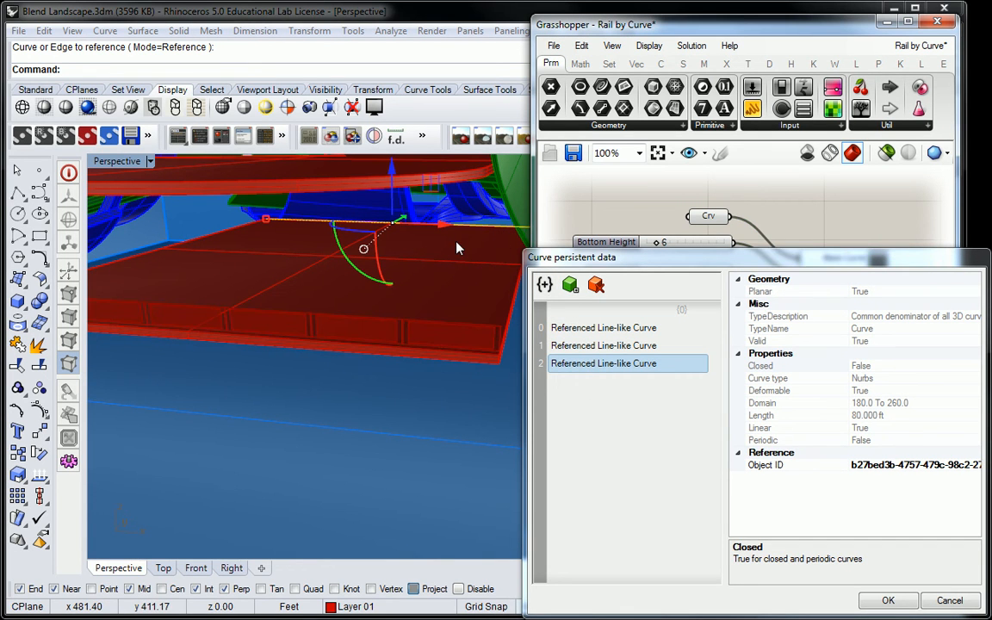
left_click(456, 248)
right_click(448, 230)
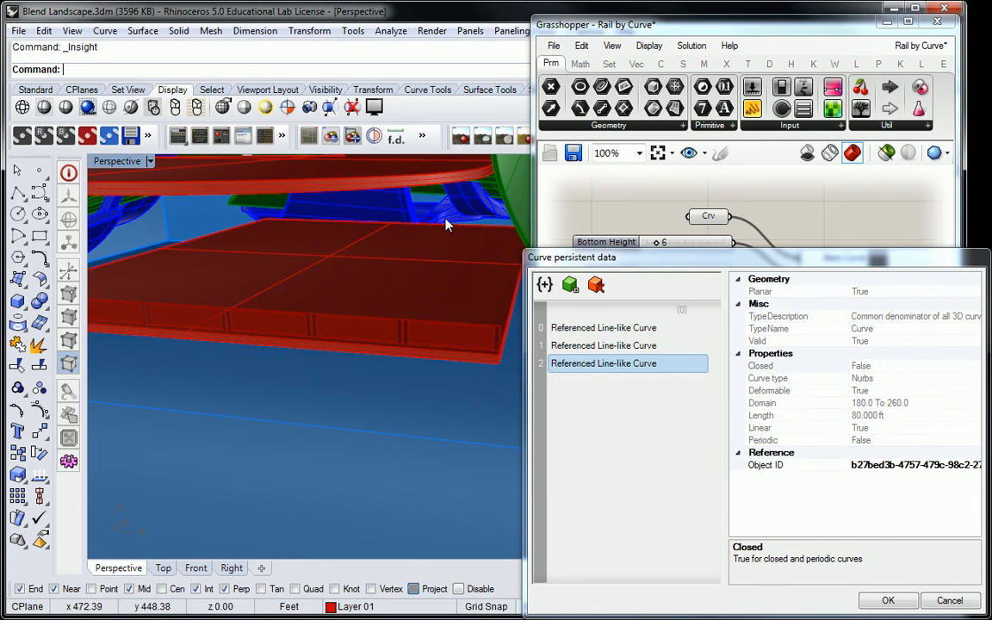
left_click(888, 600)
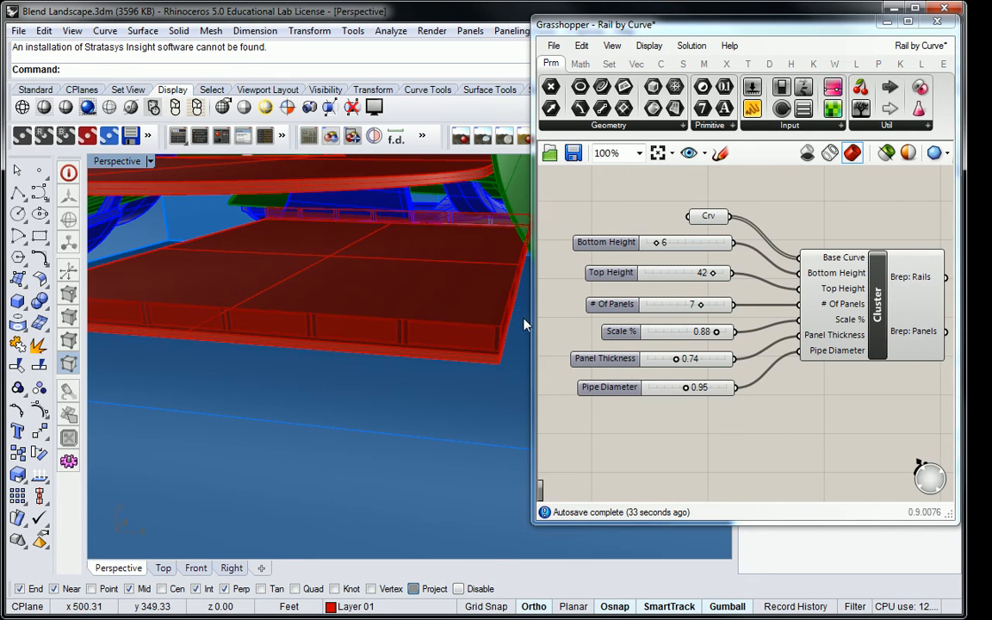
right_click_drag(464, 238, 520, 257)
right_click(701, 223)
right_click(706, 216)
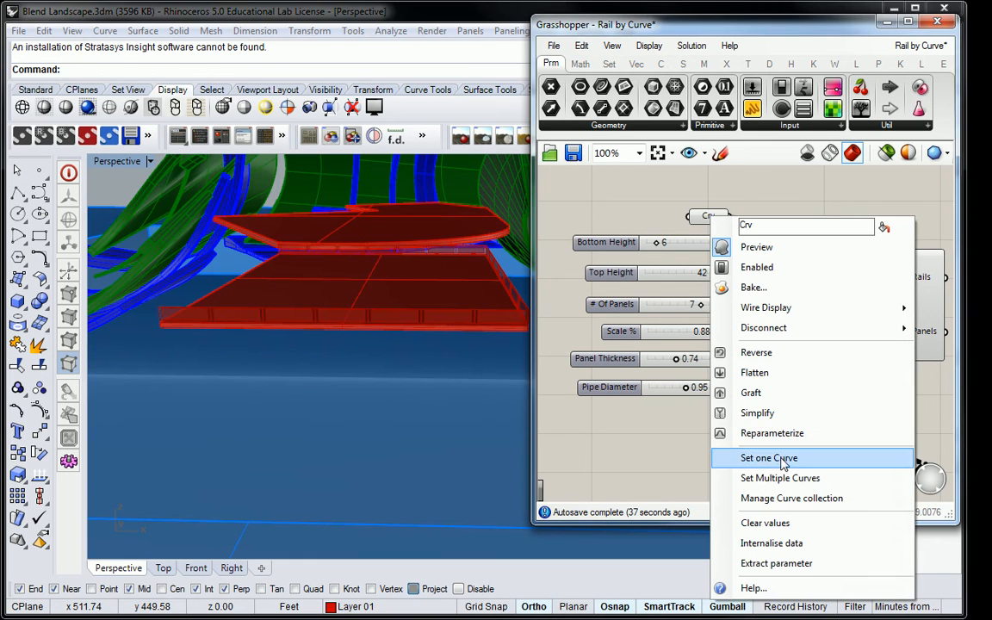
left_click(781, 479)
left_click(489, 233)
Step: Add the curved edge of the slab above the lowest one to the Crv collection and inspect the railings
right_click(706, 216)
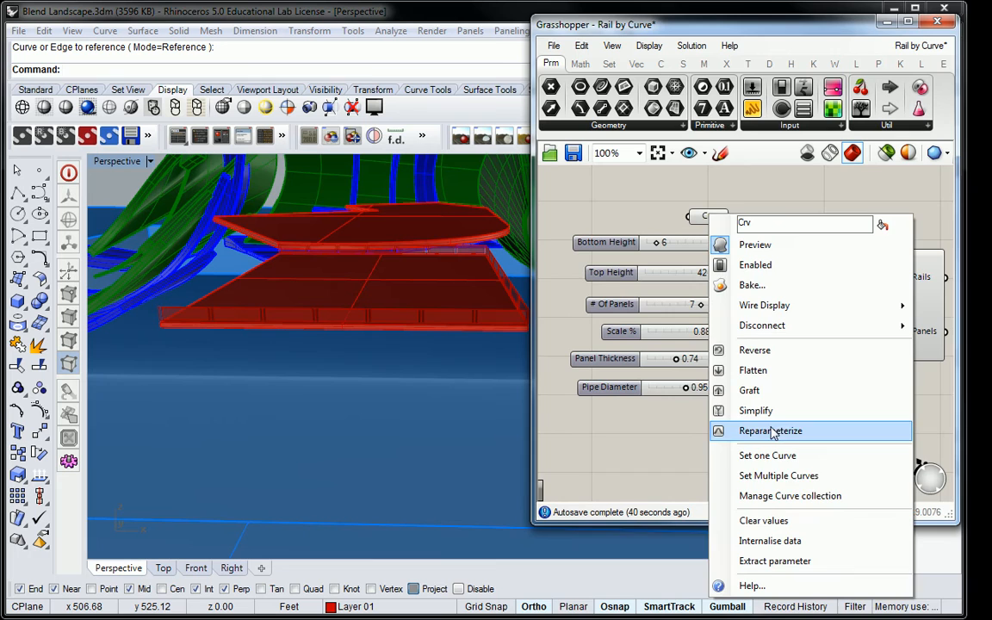
left_click(779, 496)
left_click(569, 283)
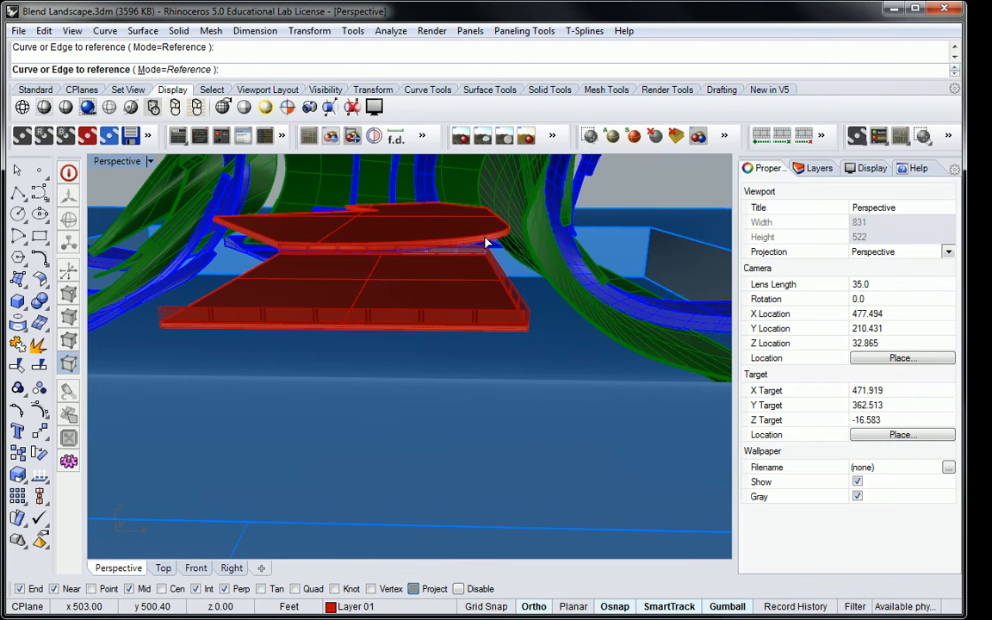
left_click(487, 243)
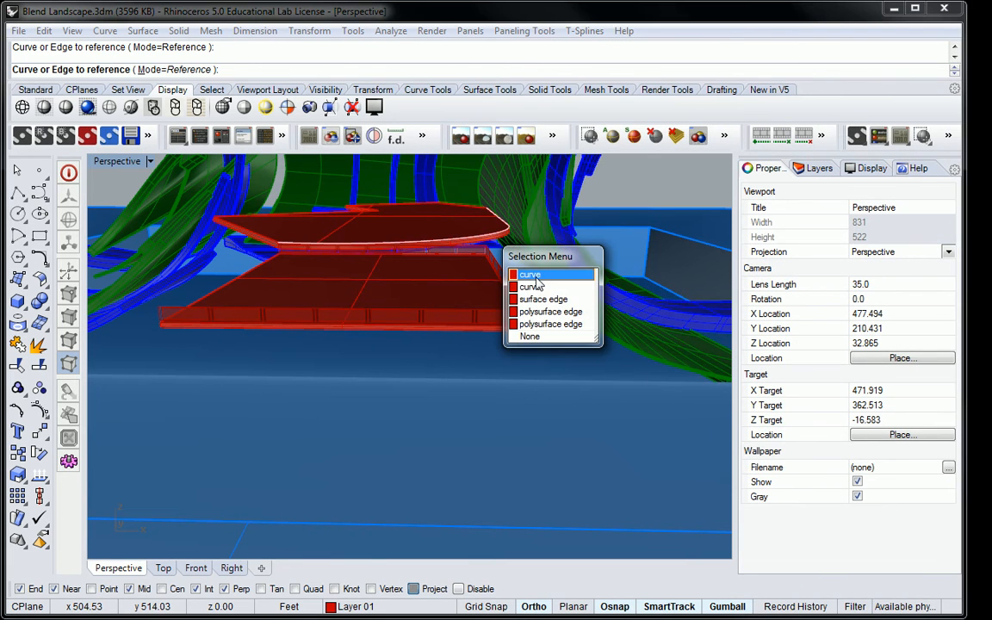
left_click(534, 280)
left_click(886, 598)
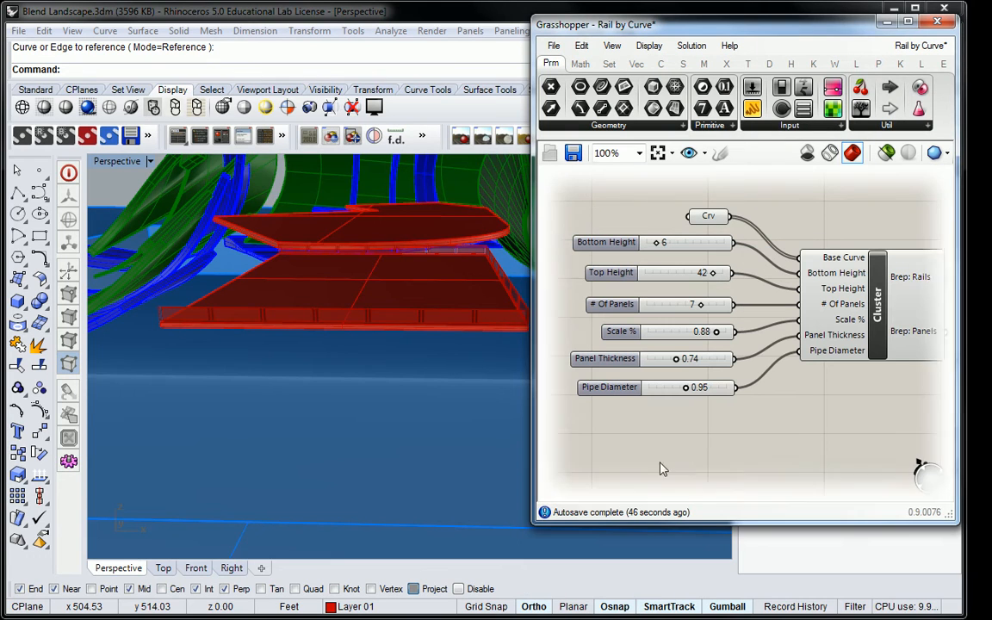
right_click_drag(481, 258, 379, 253)
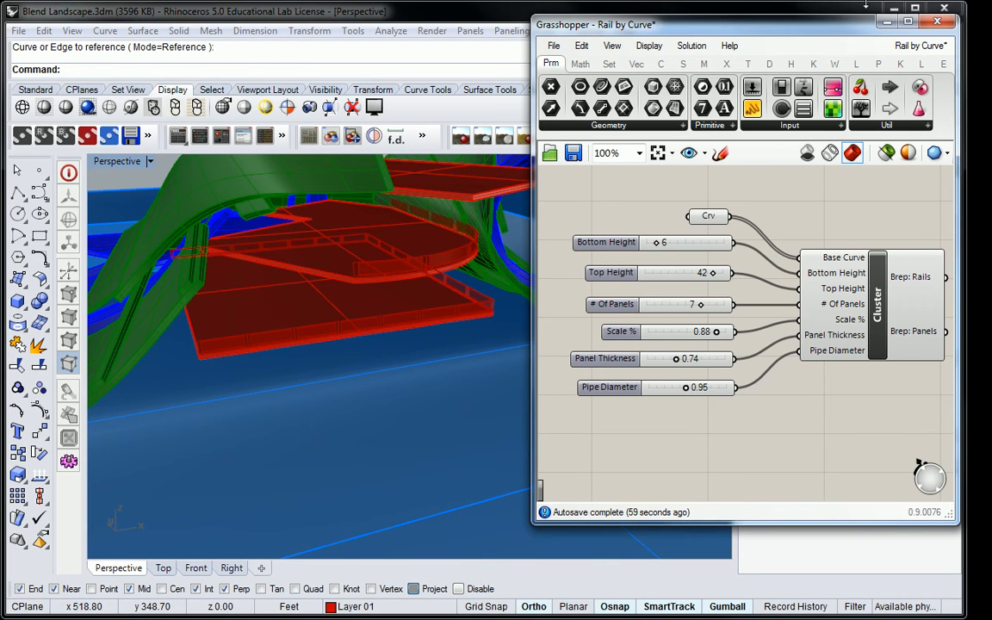
Step: Tuck the Grasshopper window out of the way, add a new layer to the Rhino model and set its color to Magenta
right_click_drag(340, 227, 326, 268)
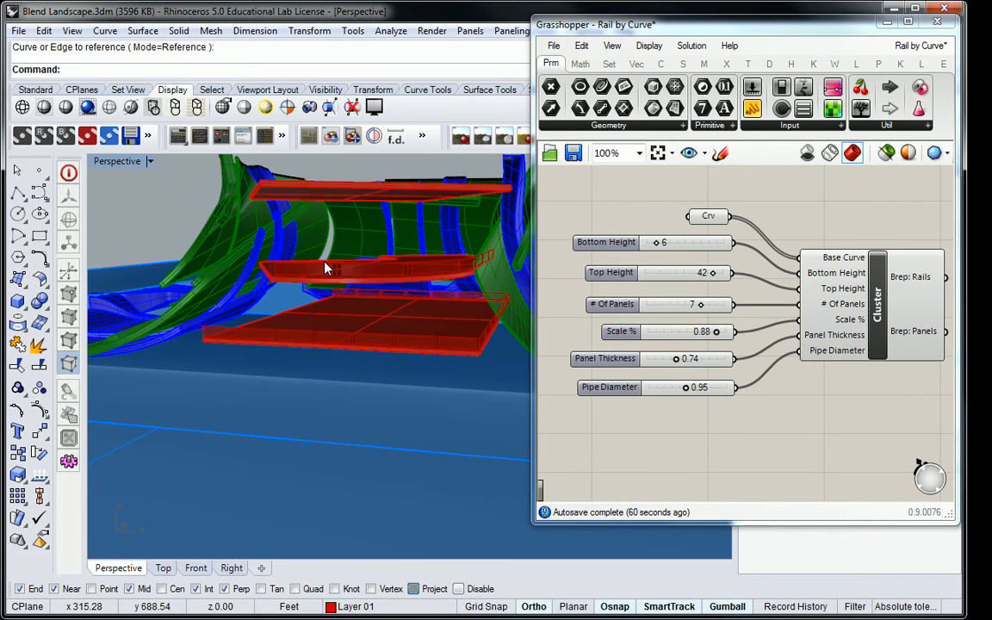
double_click(708, 25)
right_click_drag(381, 239, 546, 279)
left_click(814, 170)
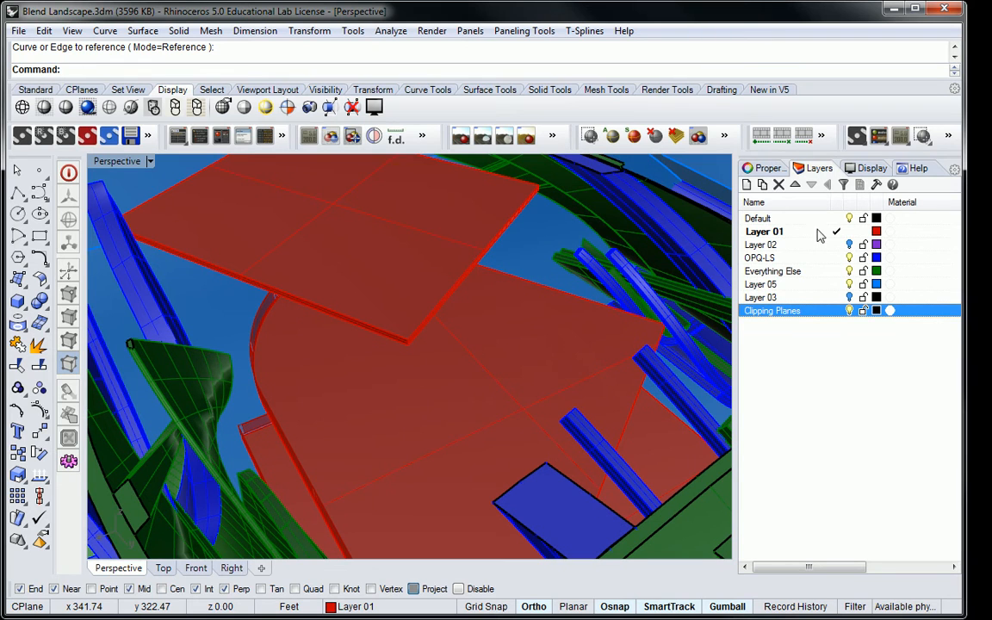
left_click(748, 186)
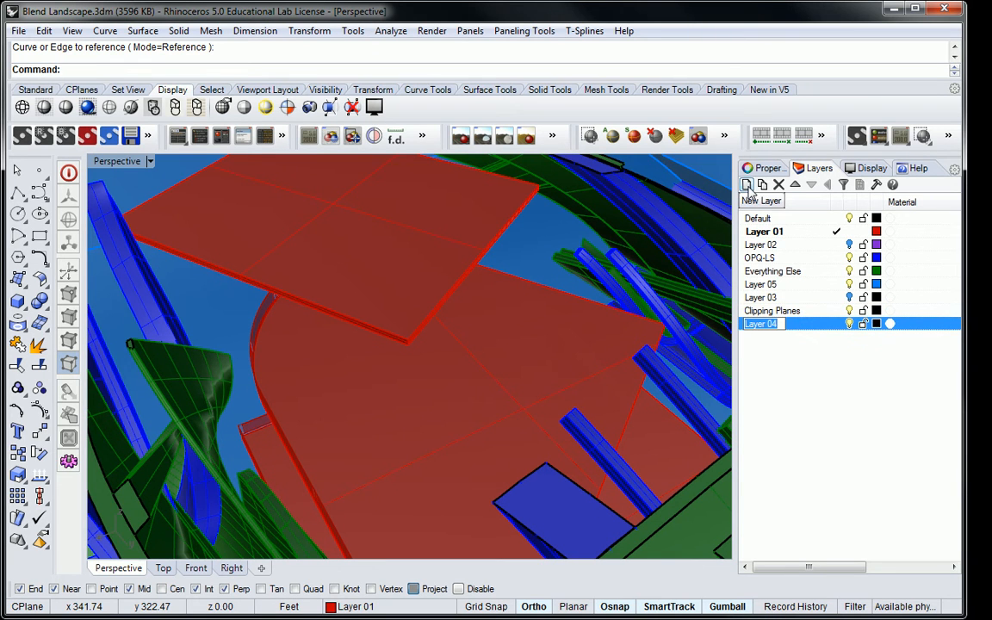
left_click(877, 323)
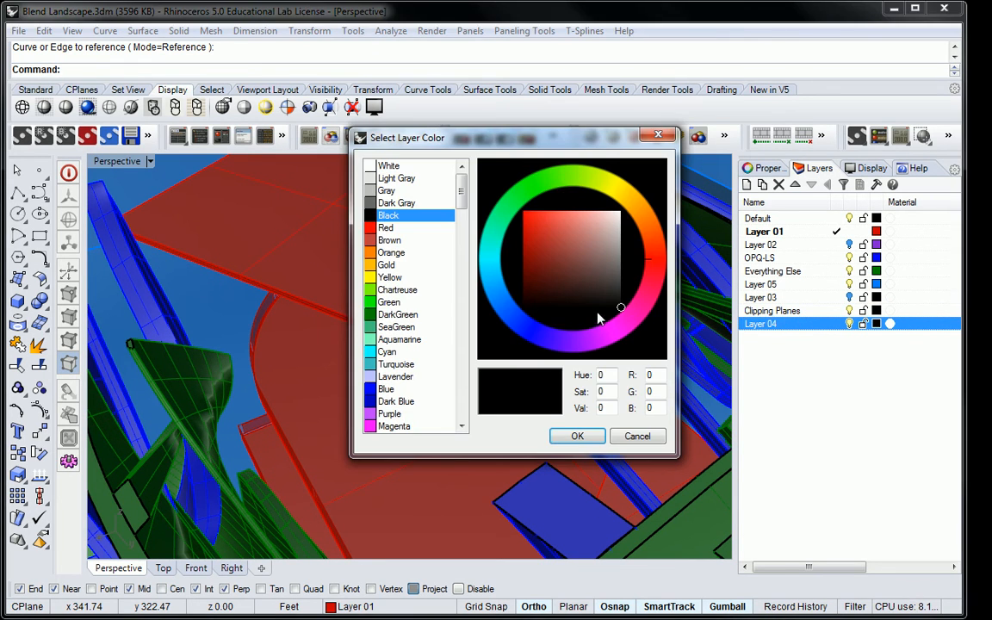
left_click(396, 426)
left_click(577, 436)
Step: Switch from the maximized Perspective view to the four-viewport layout and frame an empty area of the Right viewport
right_click_drag(541, 211, 425, 307)
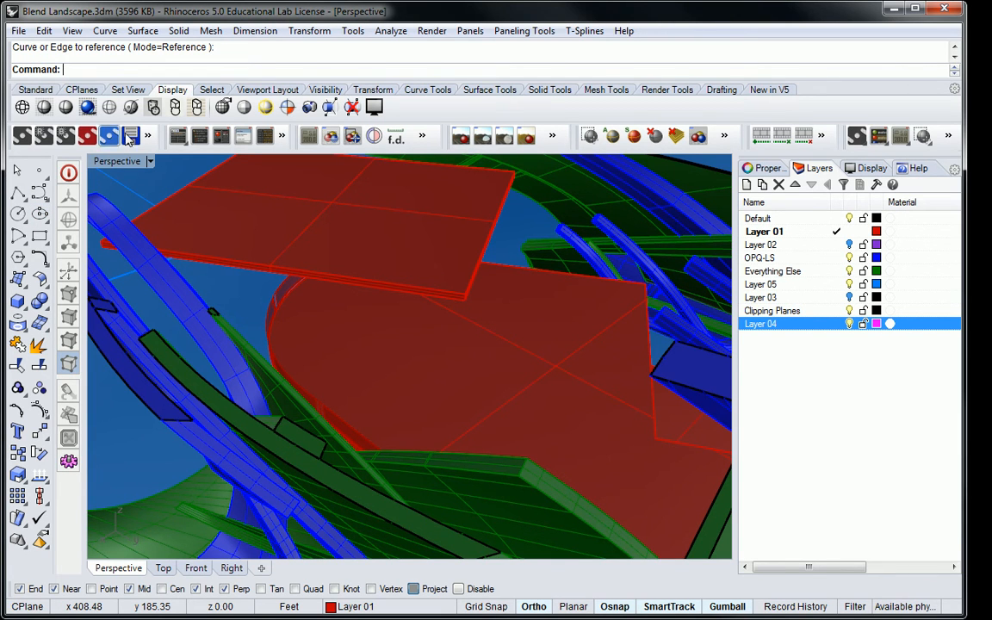
right_click_drag(416, 230, 409, 233)
scroll(409, 232, "down", 2)
scroll(394, 245, "up", 6)
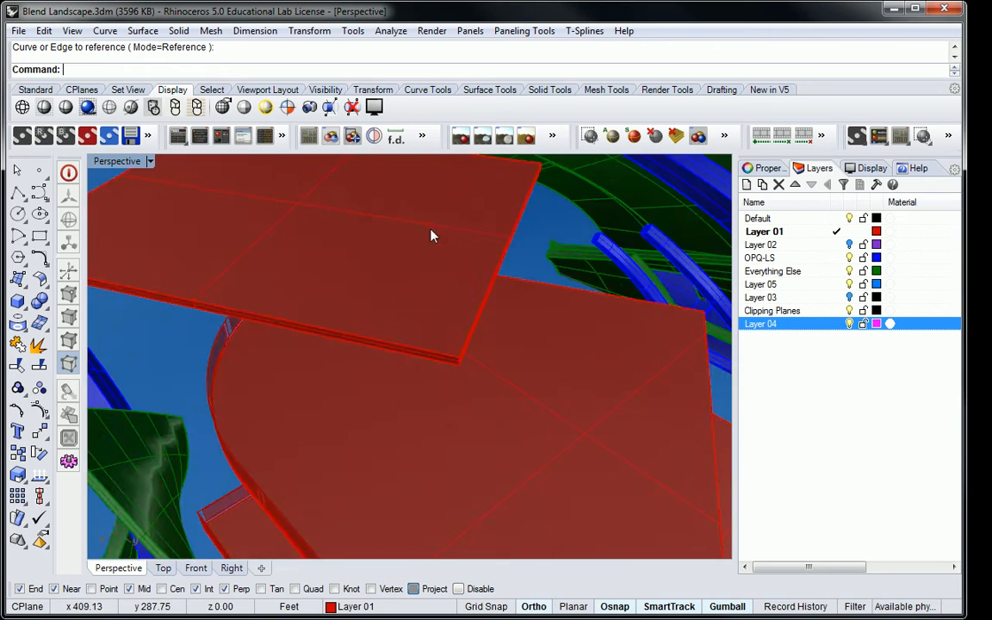
right_click_drag(485, 245, 490, 253)
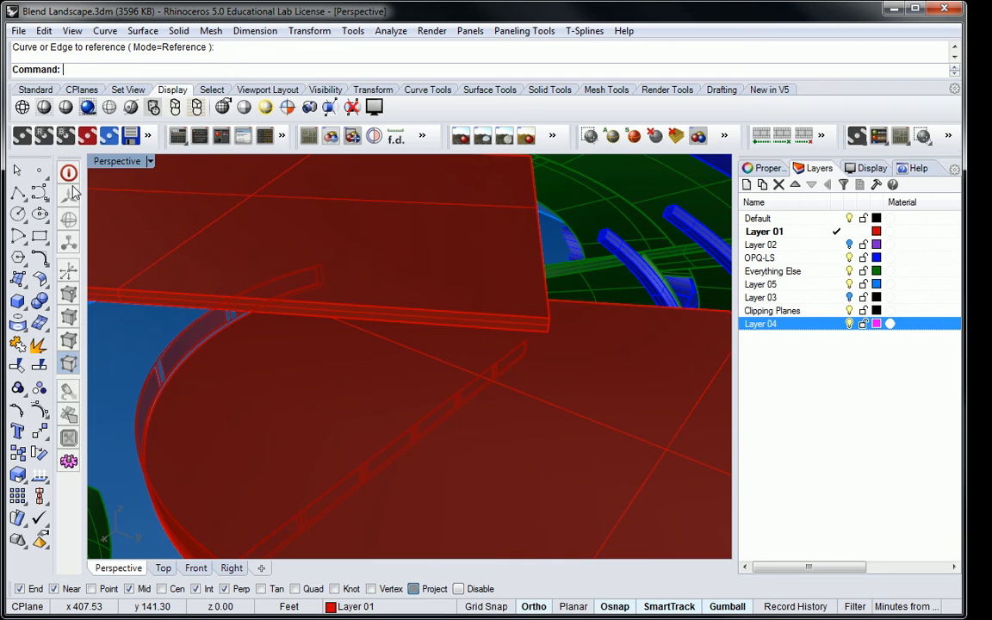
left_click(18, 195)
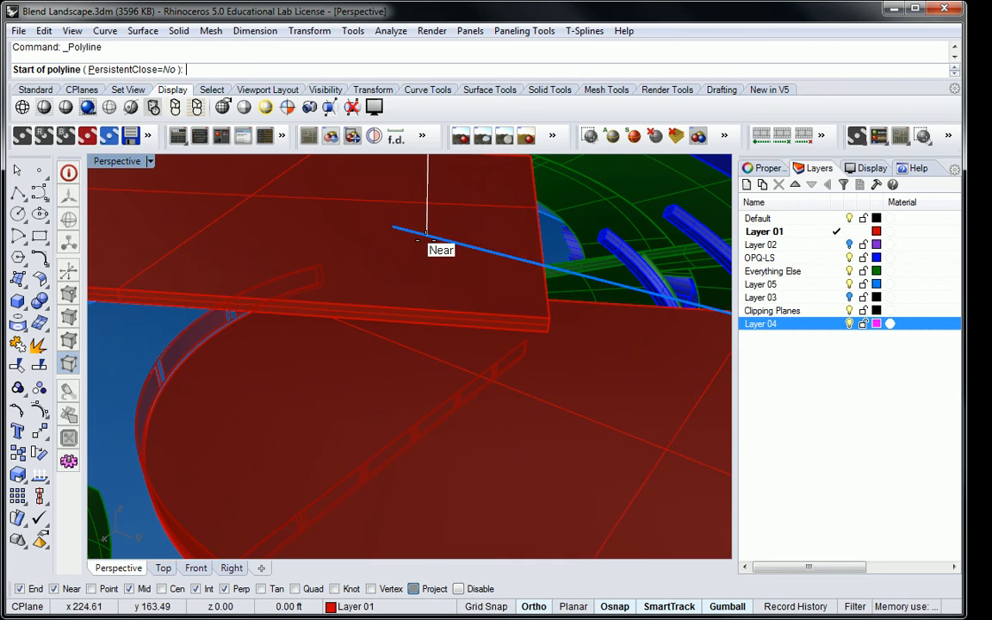
double_click(129, 161)
scroll(428, 346, "down", 5)
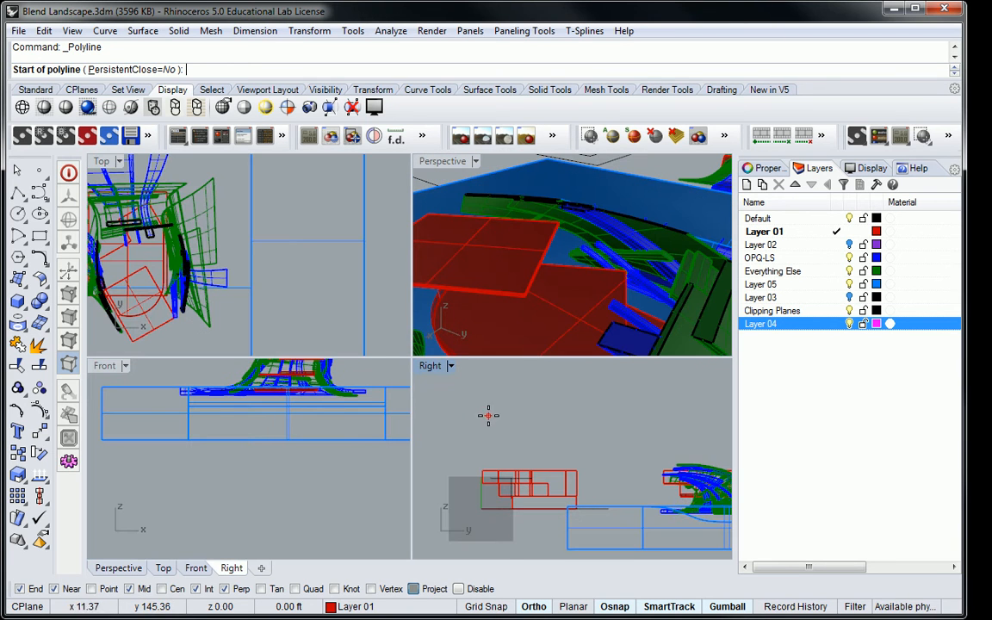
scroll(495, 423, "up", 7)
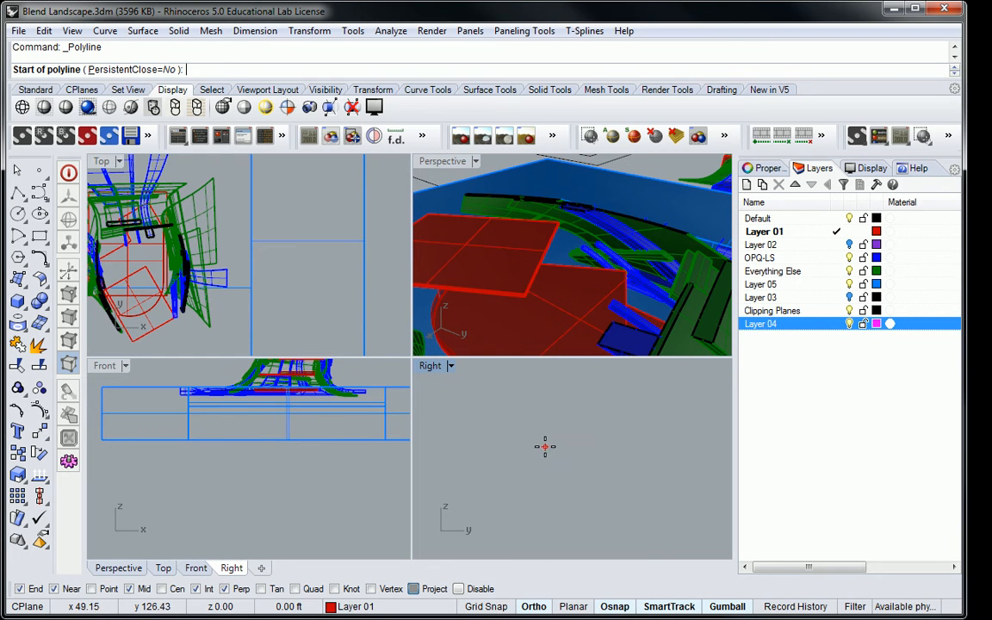
key("Escape")
left_click(19, 194)
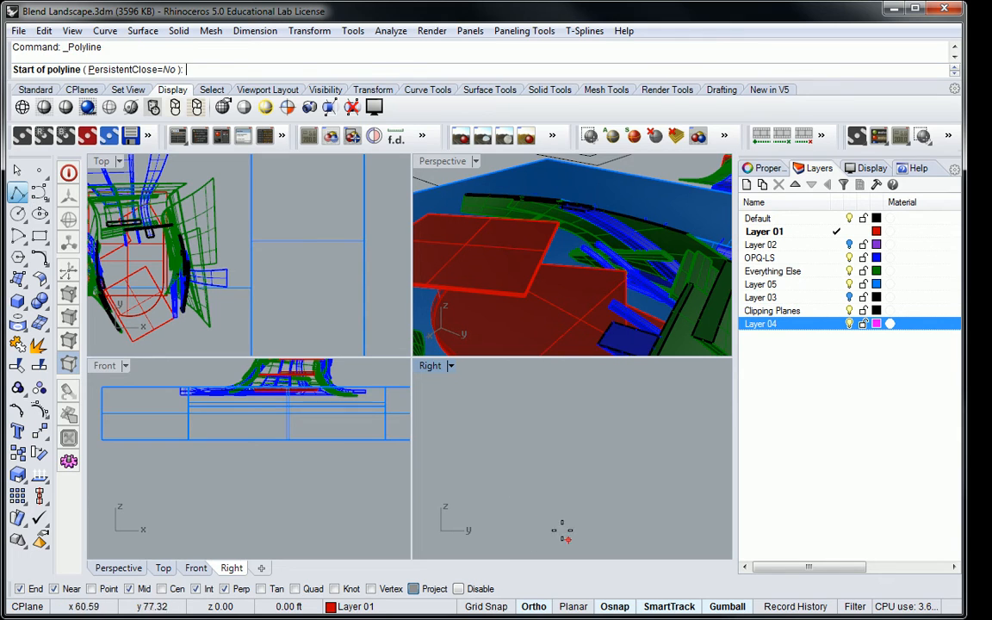
left_click(489, 468)
type("11")
key("Return")
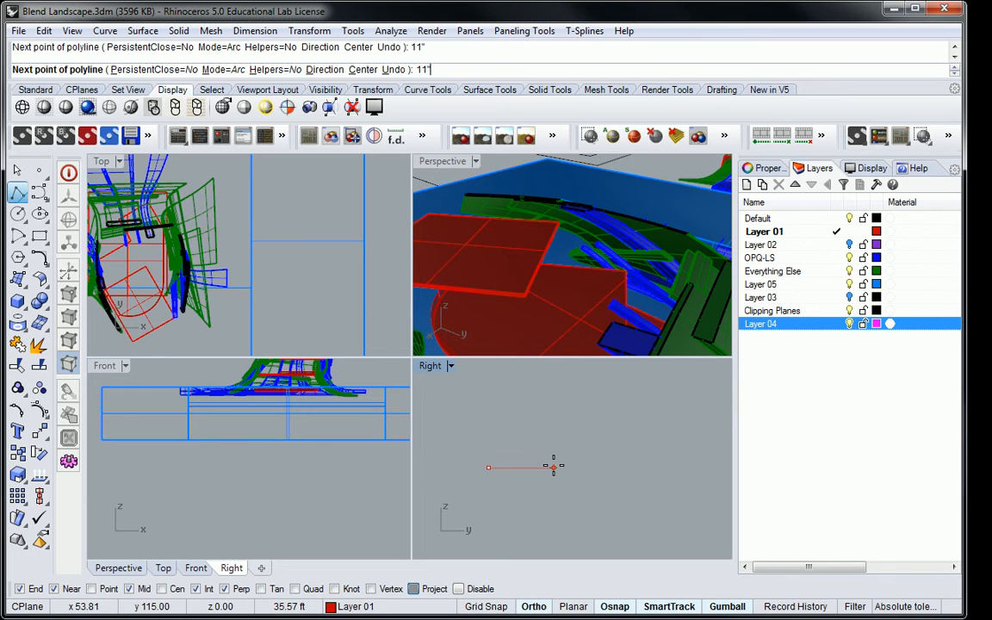
left_click(545, 471)
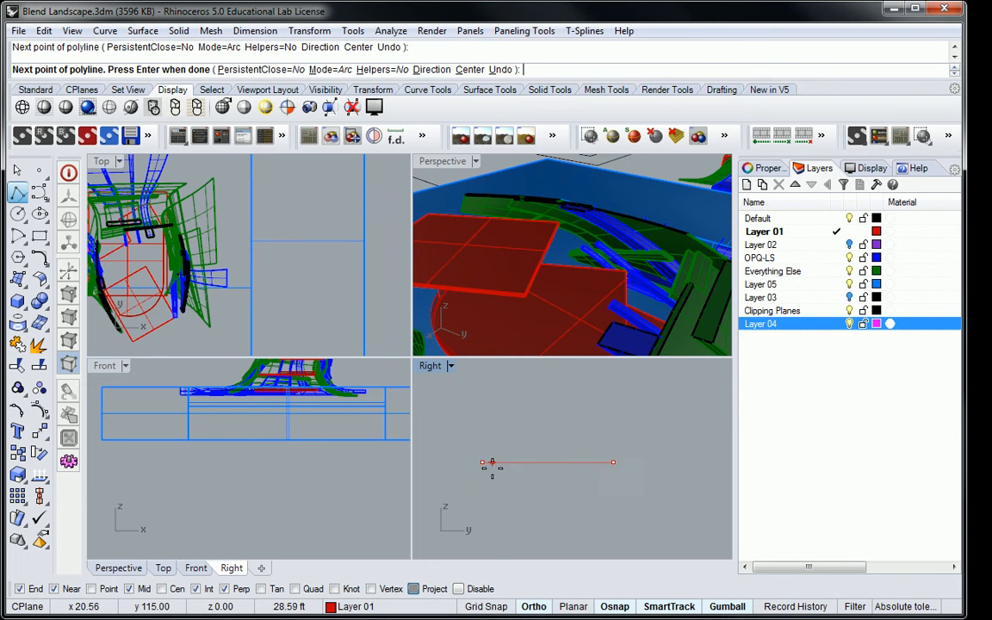
key("Escape")
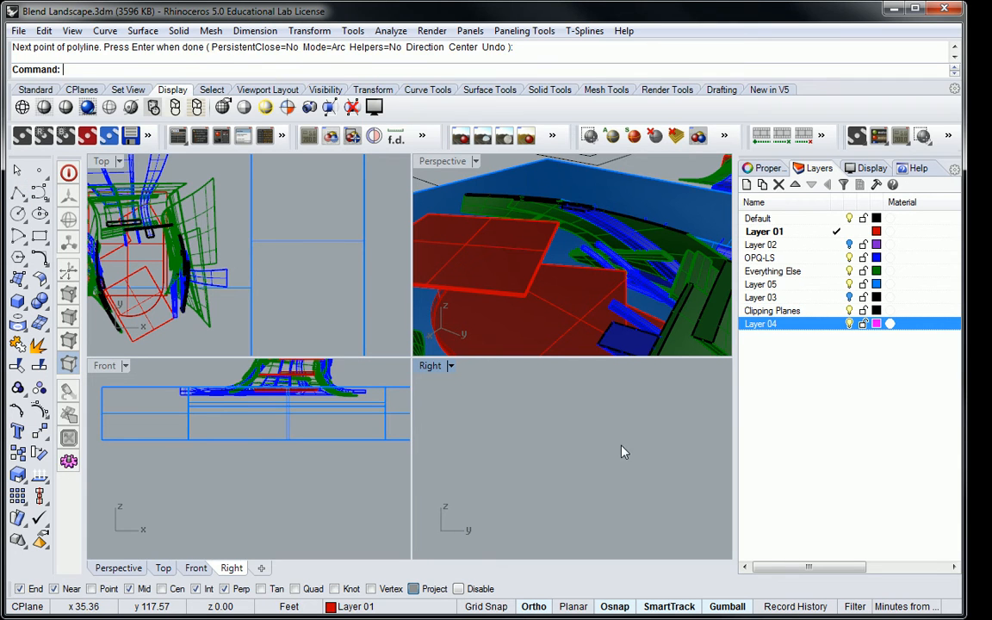
key("Return")
left_click(564, 454)
type("11\"")
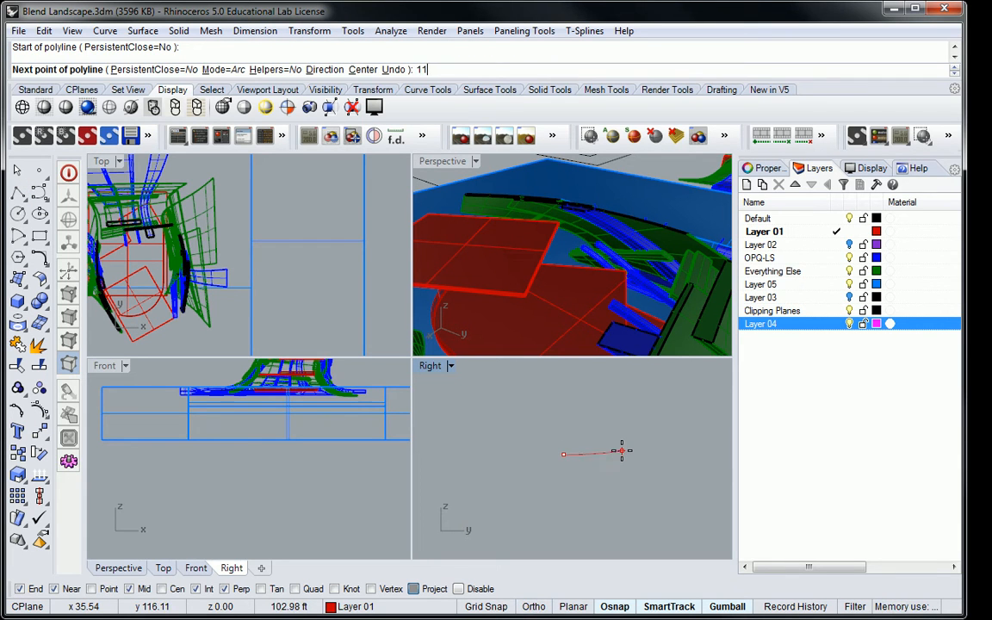
key("Return")
scroll(538, 458, "up", 5)
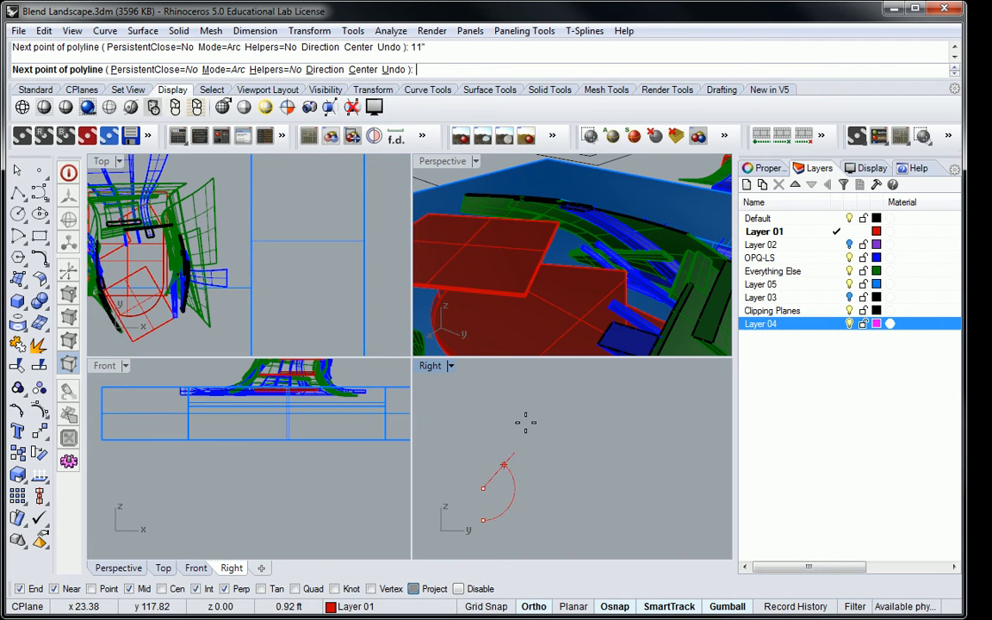
Step: Switch the Polyline command to Line mode and draw an 11" horizontal segment in an empty area of the Right viewport
type("l")
key("Return")
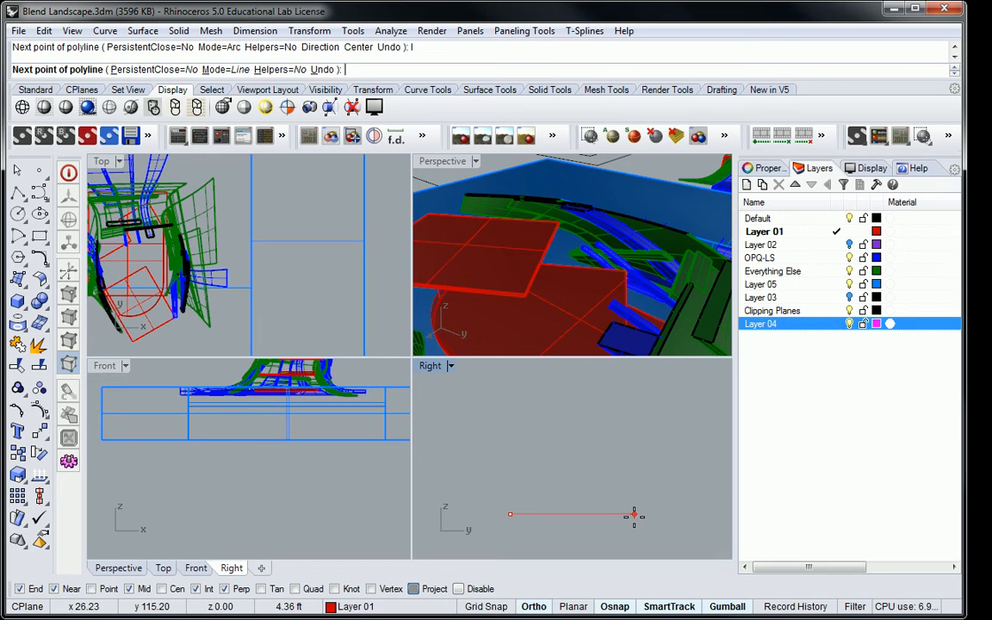
key("Escape")
key("Return")
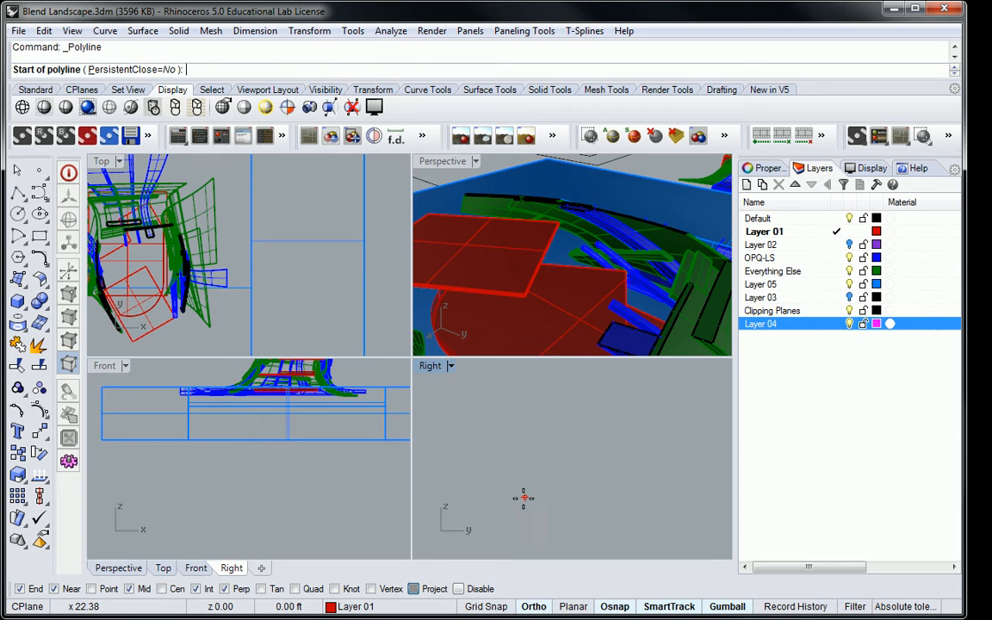
left_click(522, 502)
type("11\"")
key("Return")
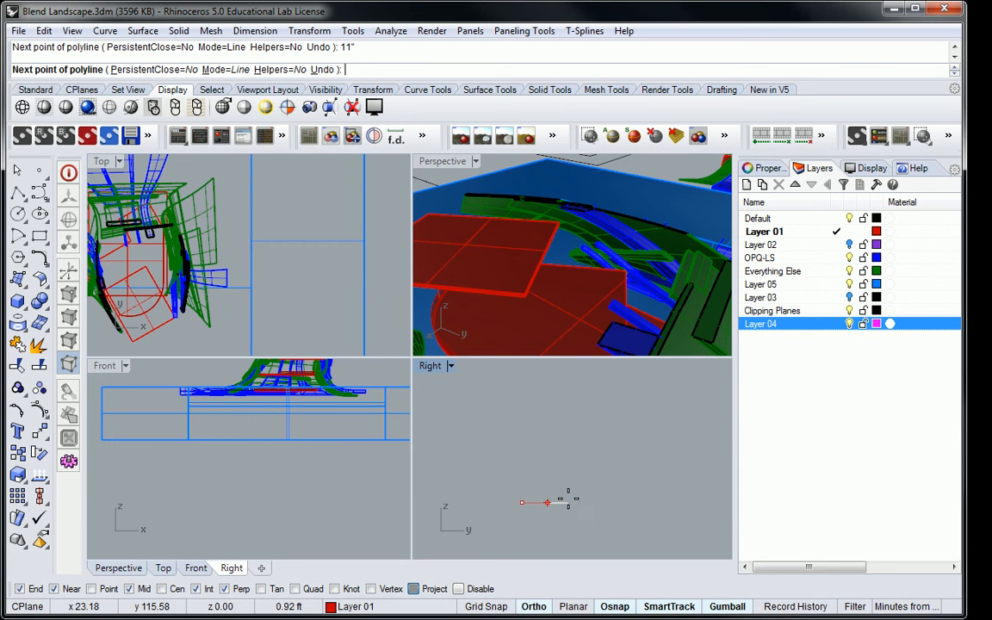
scroll(566, 476, "up", 10)
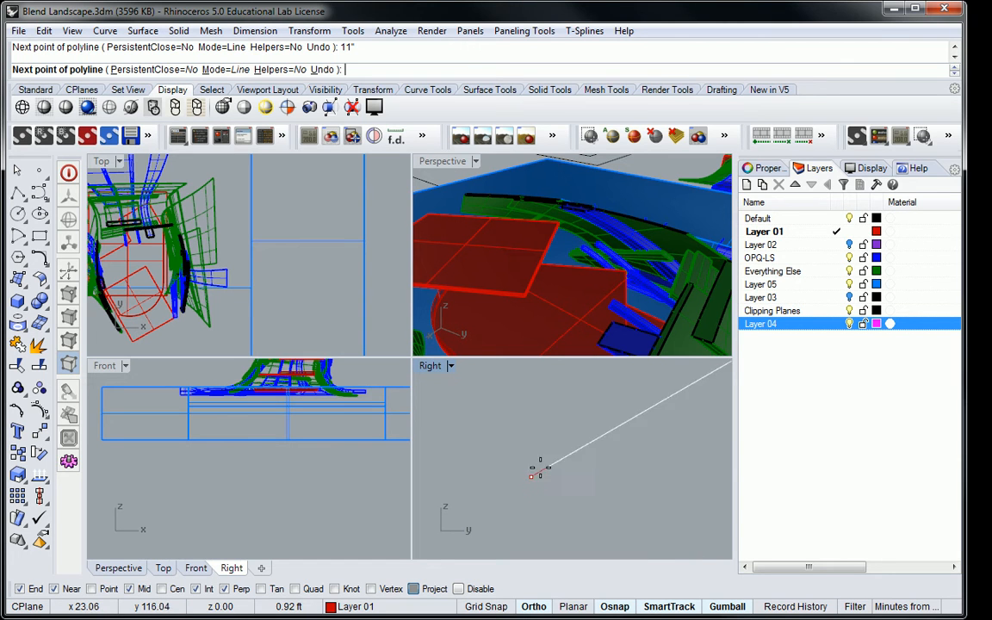
scroll(621, 472, "down", 6)
right_click_drag(622, 473, 458, 492)
scroll(543, 470, "down", 12)
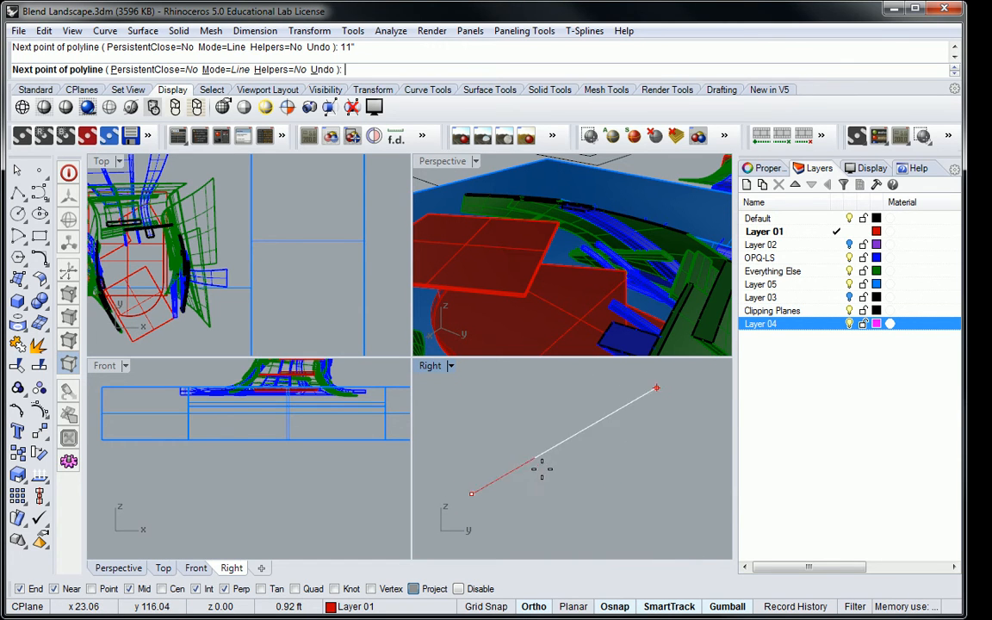
left_click(687, 473)
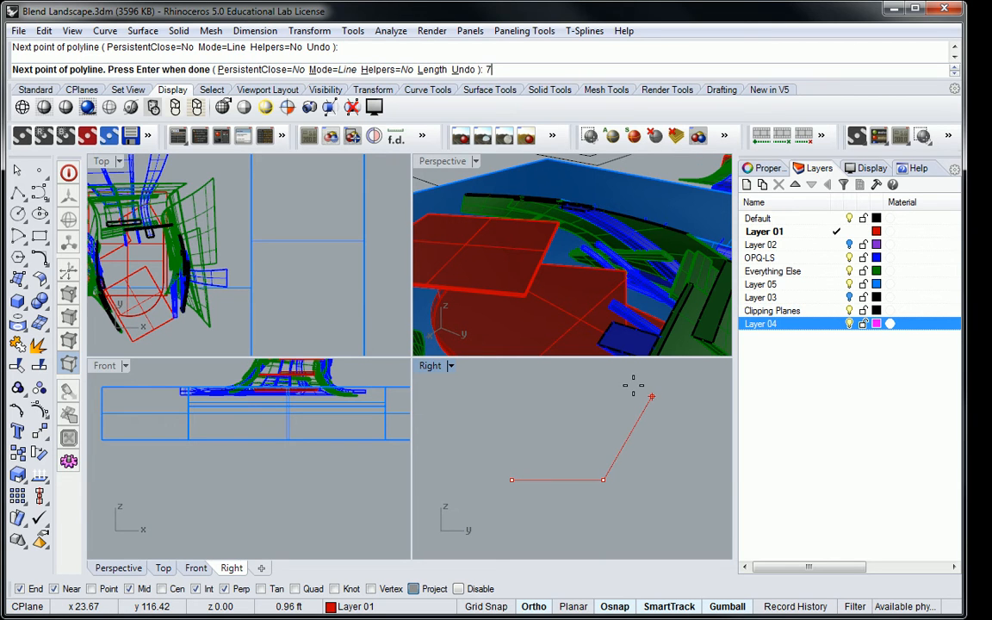
Step: Add a 7" vertical segment at the end of the horizontal one and close the polyline into a right triangle
type("7")
key("Return")
left_click(596, 400)
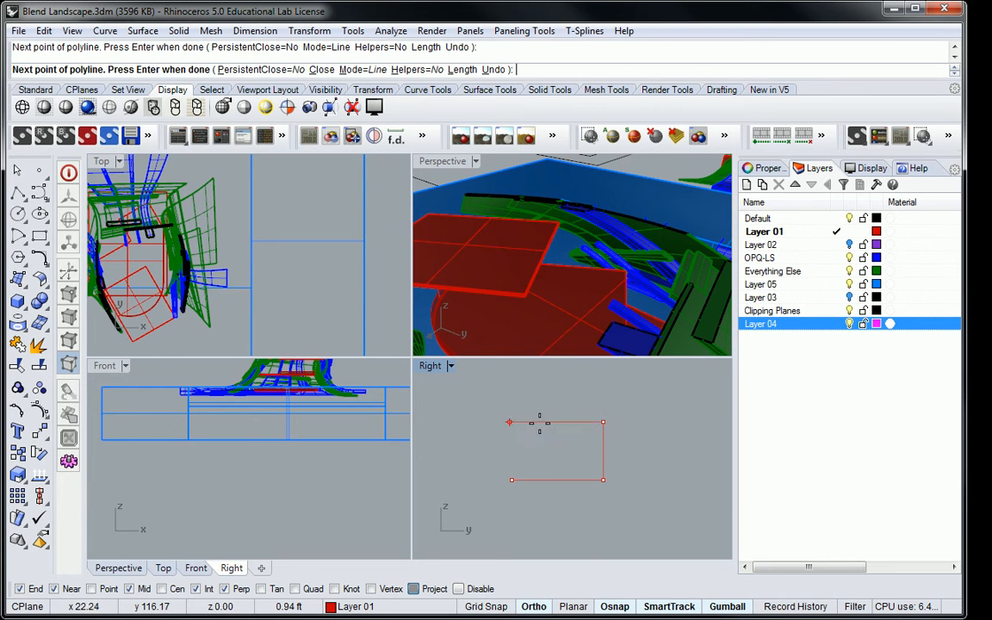
left_click(512, 479)
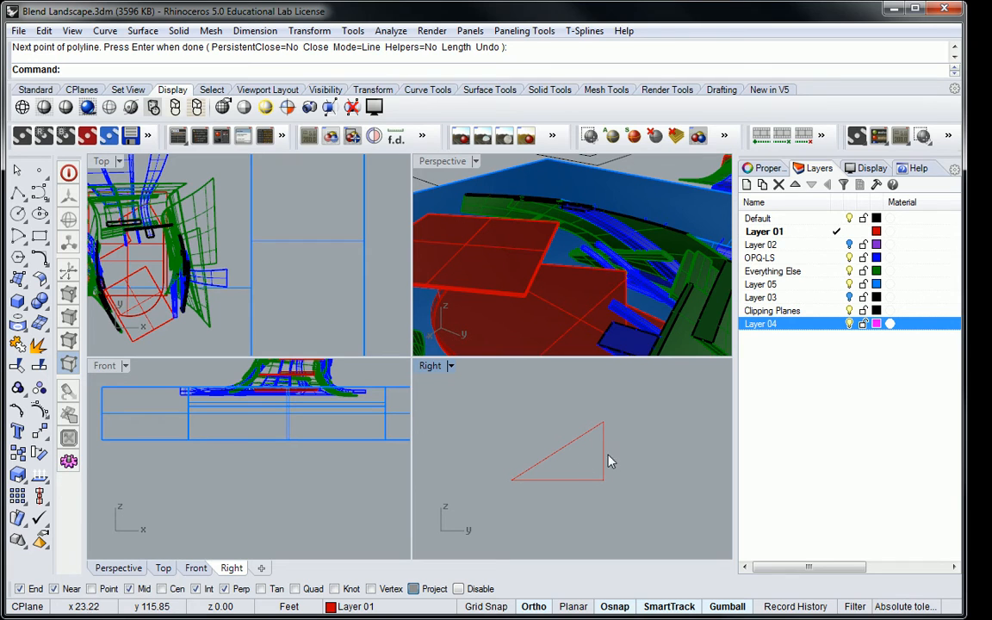
type("Angle")
key("Return")
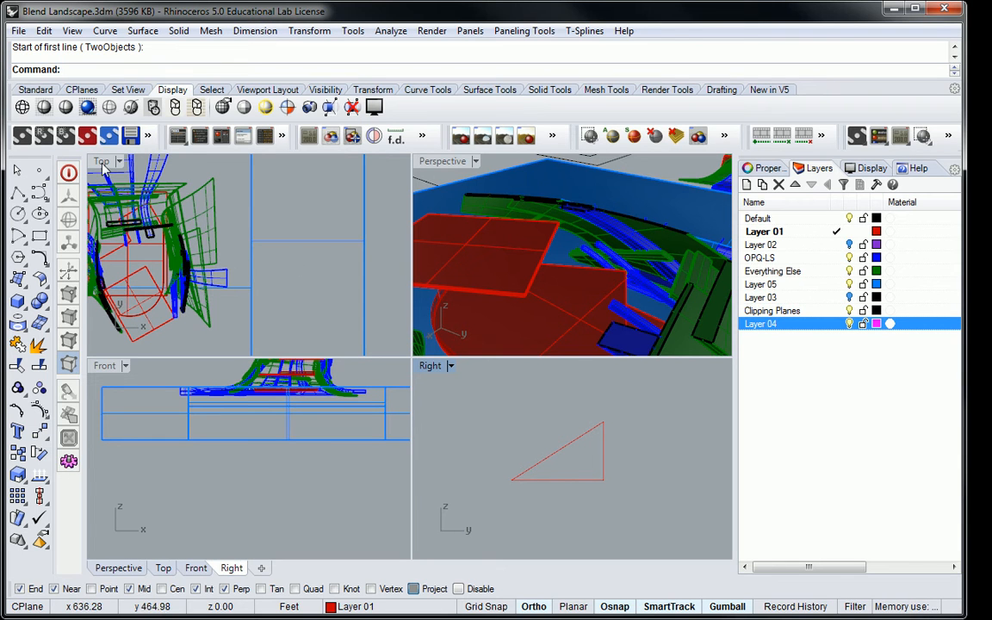
left_click(254, 31)
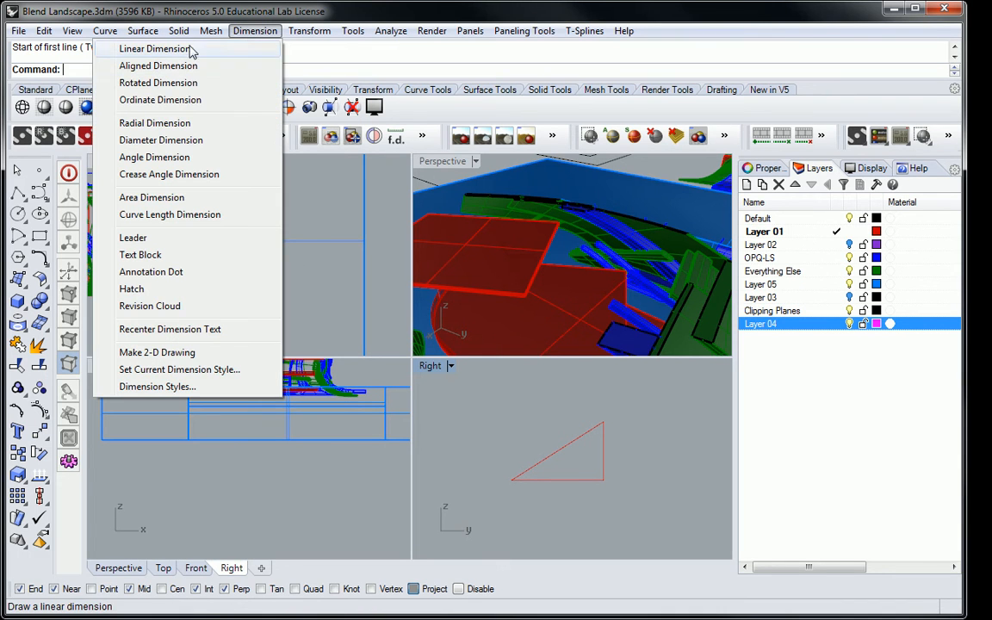
left_click(155, 123)
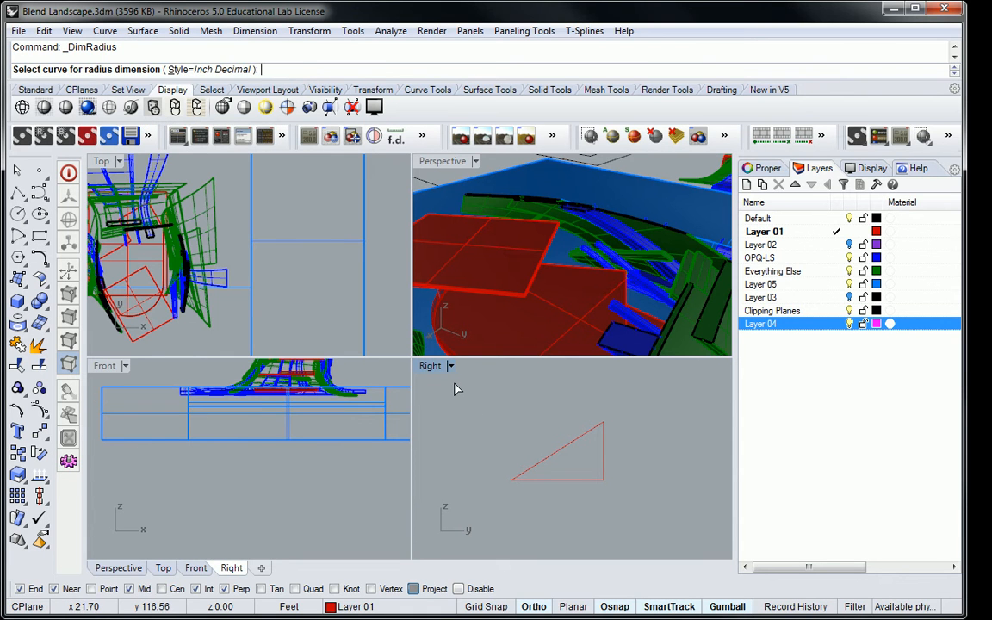
key("Escape")
Step: Dimension the angle between the triangle's sloped edge and base with Angle Dimension, and delete the dimension and the triangle
left_click(254, 31)
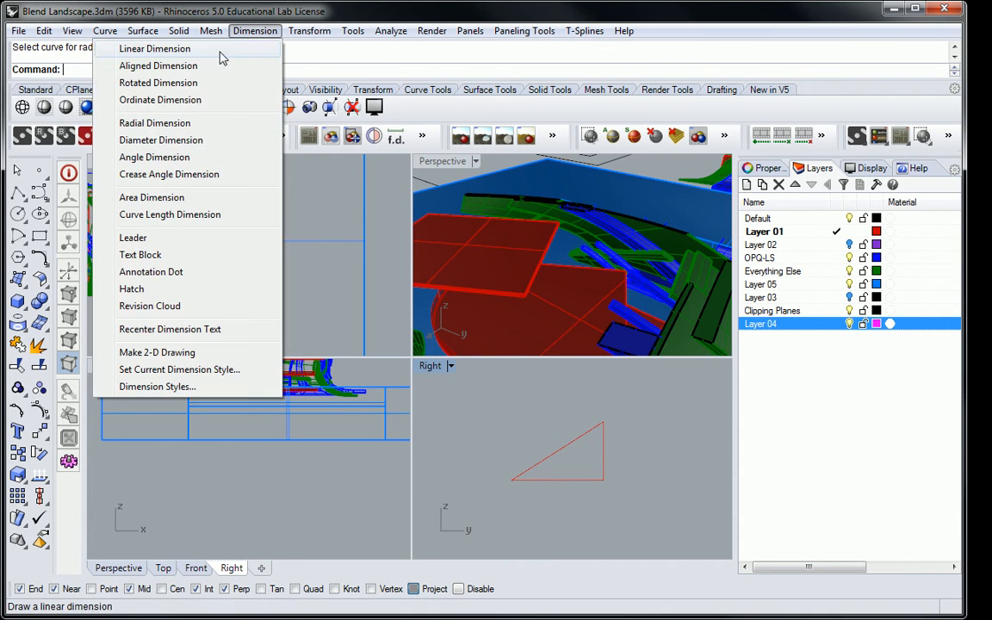
left_click(163, 158)
left_click(575, 437)
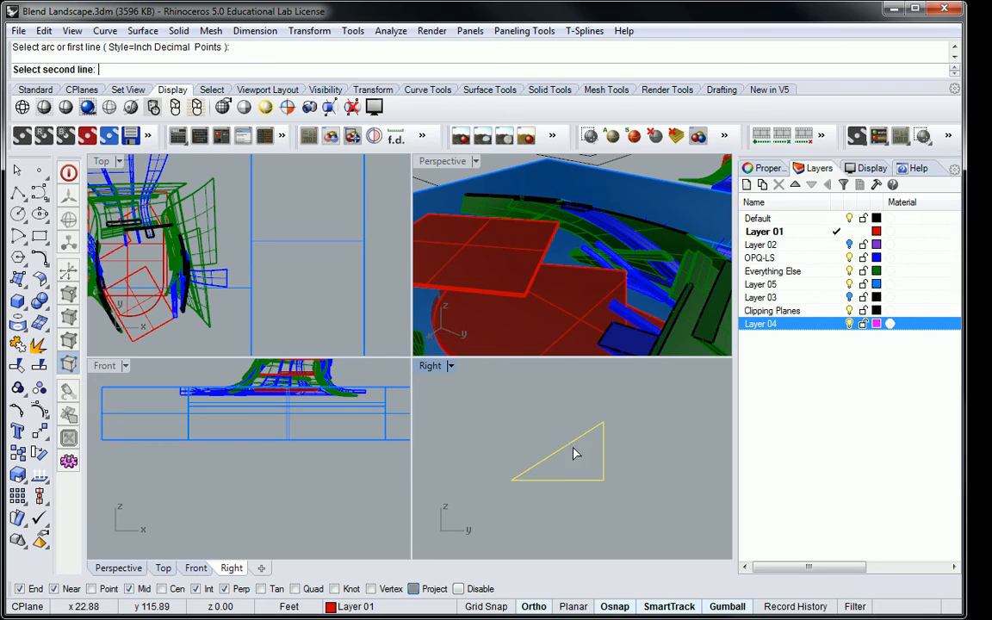
left_click(560, 481)
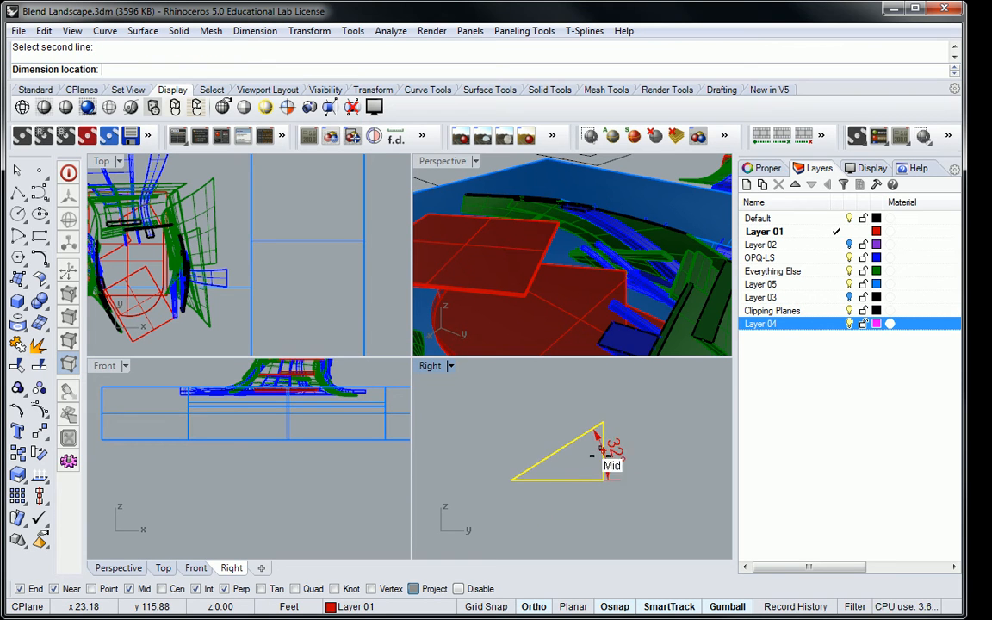
left_click(646, 441)
right_click_drag(648, 453, 575, 456)
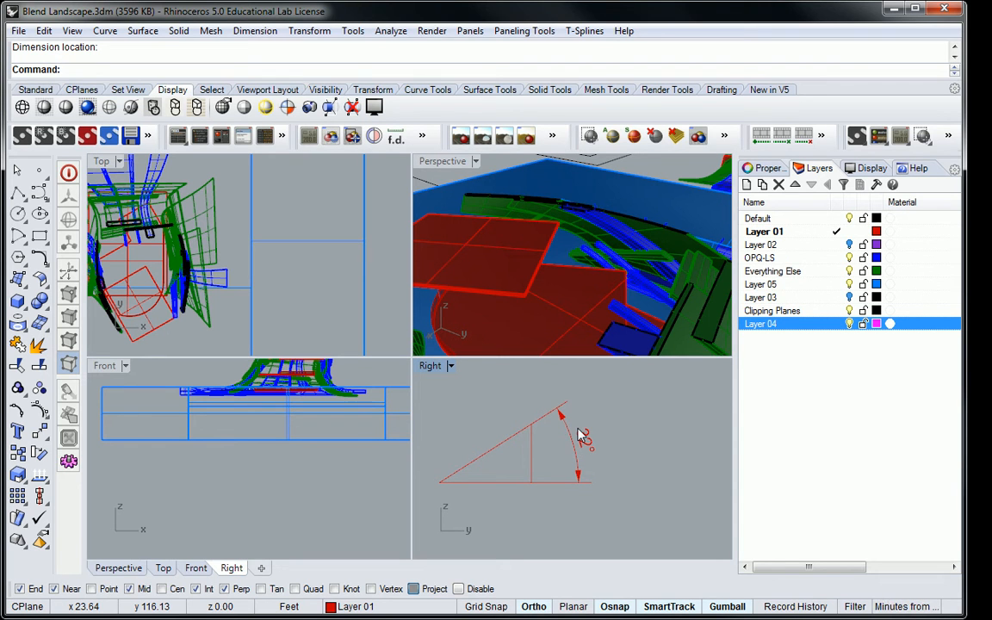
left_click(581, 437)
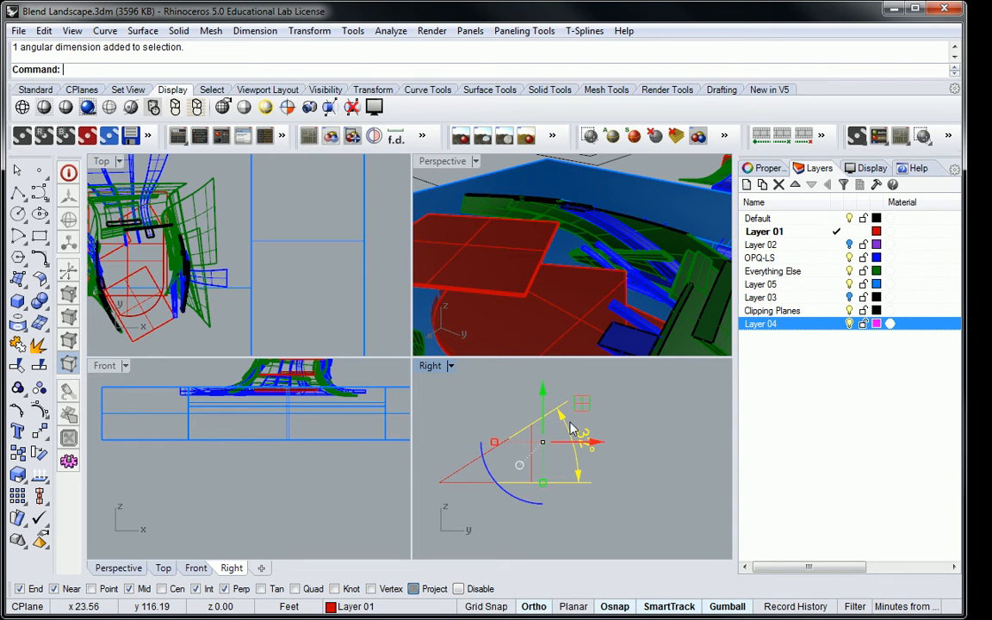
key("Delete")
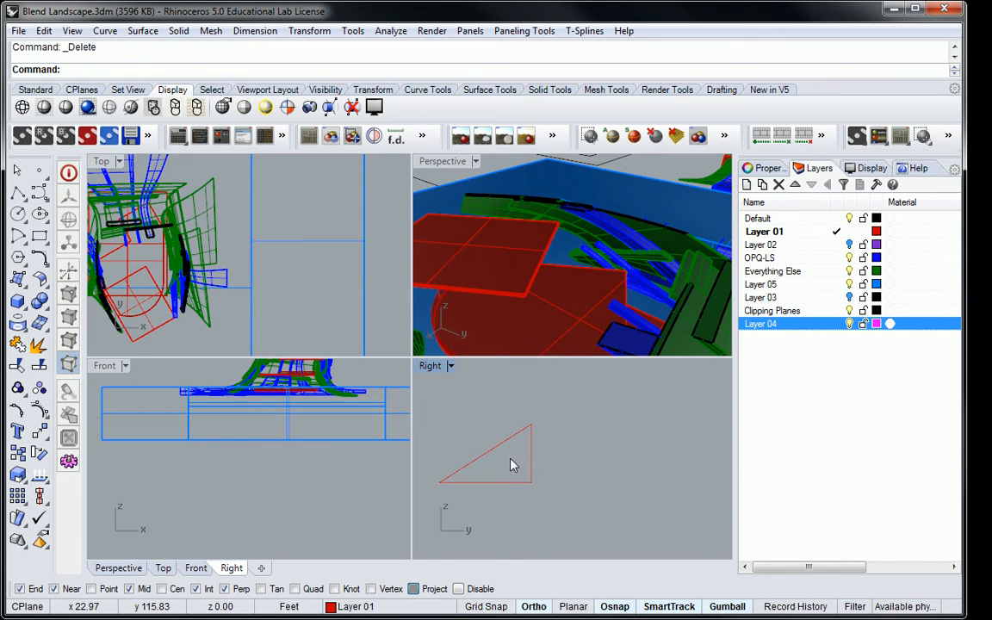
mouse_move(543, 257)
right_mouse_down()
mouse_move(500, 274)
mouse_move(555, 272)
right_mouse_up()
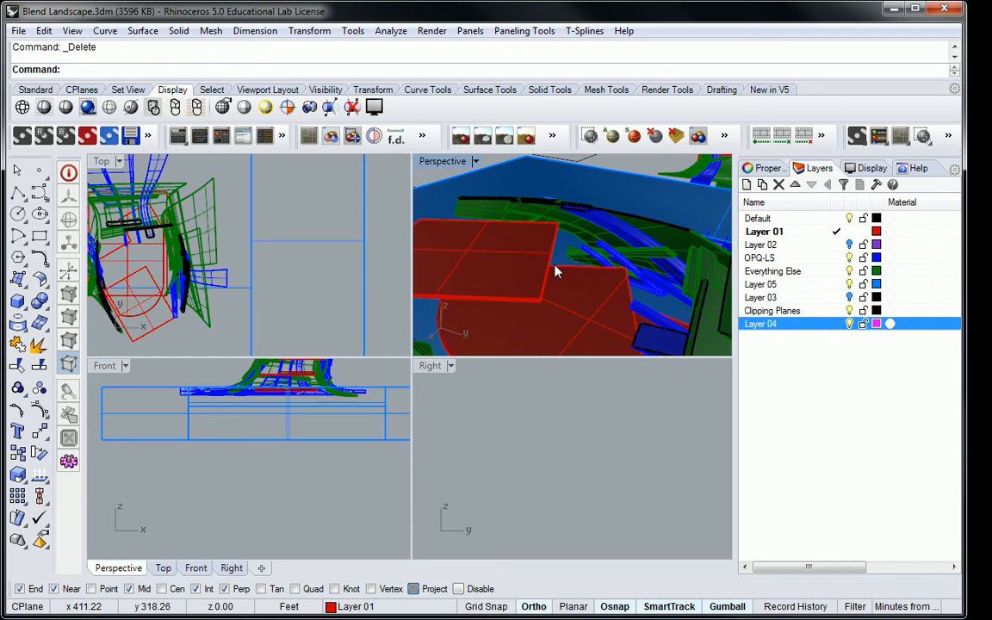
right_click_drag(570, 266, 482, 250)
right_click_drag(543, 220, 546, 294)
scroll(502, 234, "up", 5)
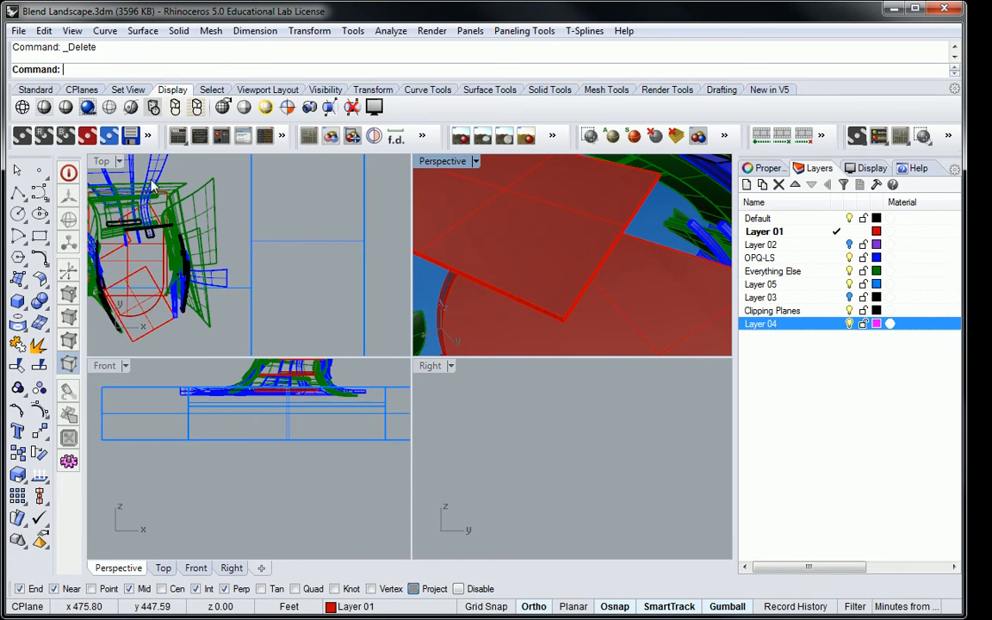
Step: Try to draw a rectangle in the empty area beside the model in the Top viewport with the opposite corner at 15',4'
scroll(246, 238, "down", 3)
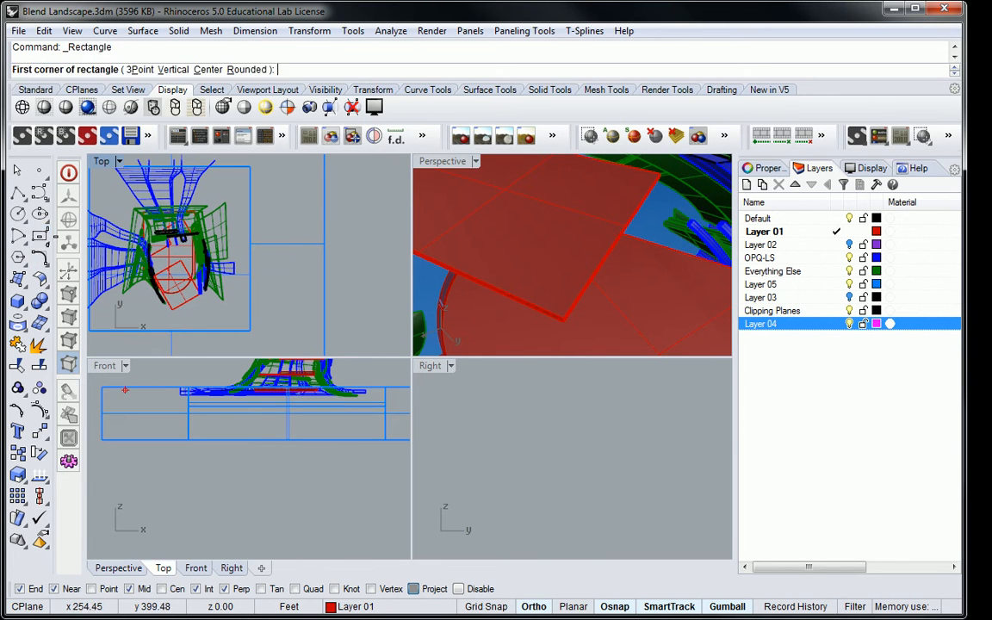
left_click(36, 243)
right_click_drag(307, 252, 144, 251)
left_click(221, 253)
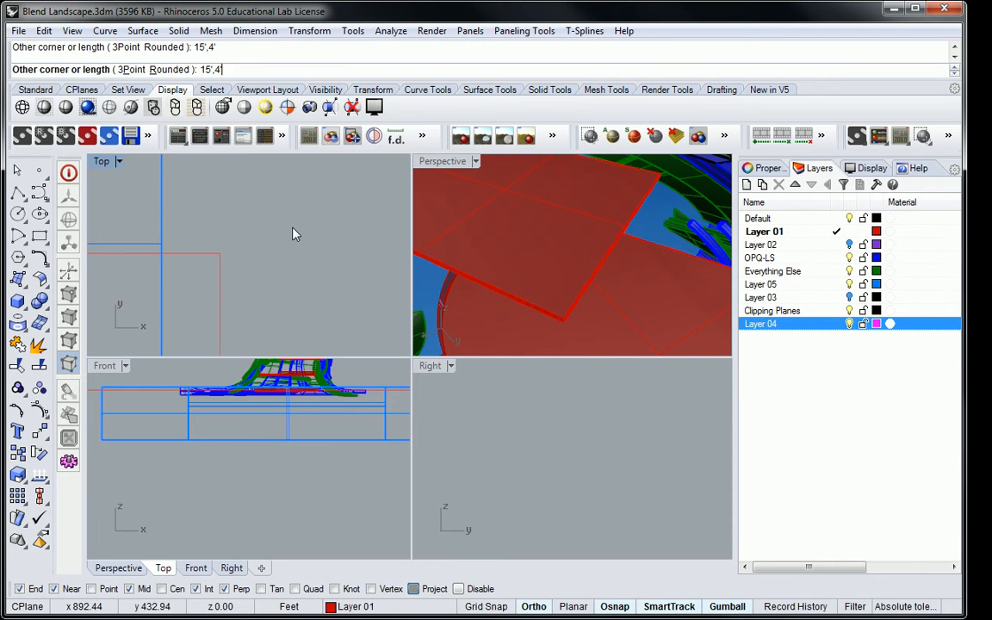
key("Return")
key("ctrl+z")
key("Return")
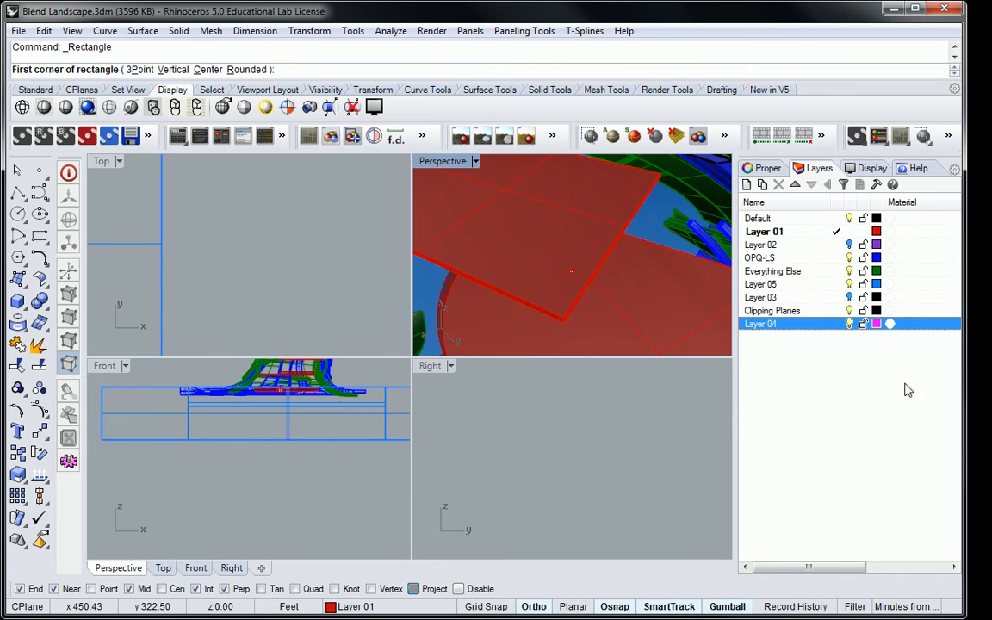
left_click(212, 224)
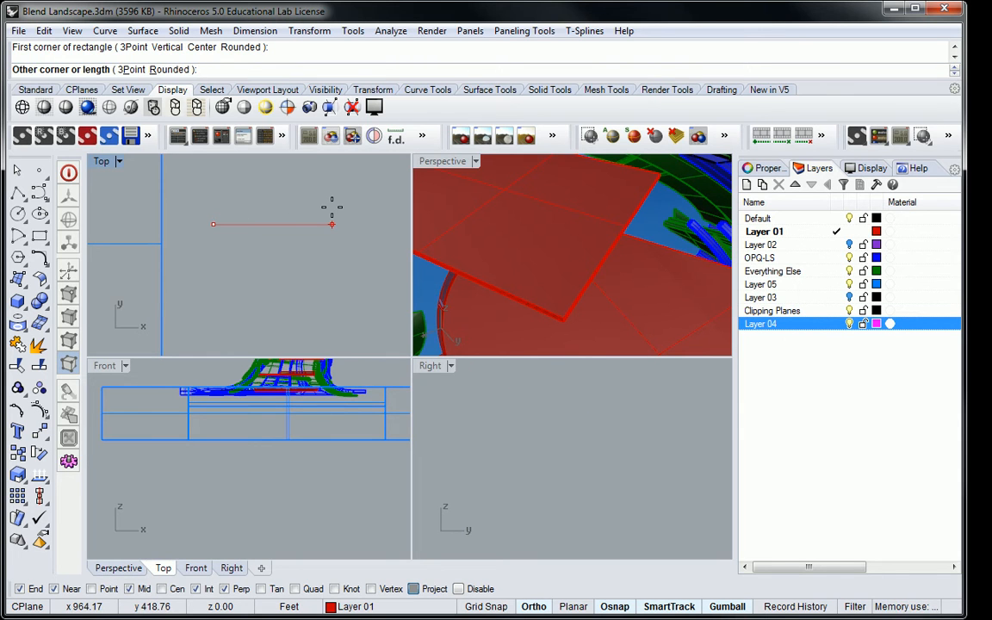
key("Escape")
key("Return")
left_click(273, 256)
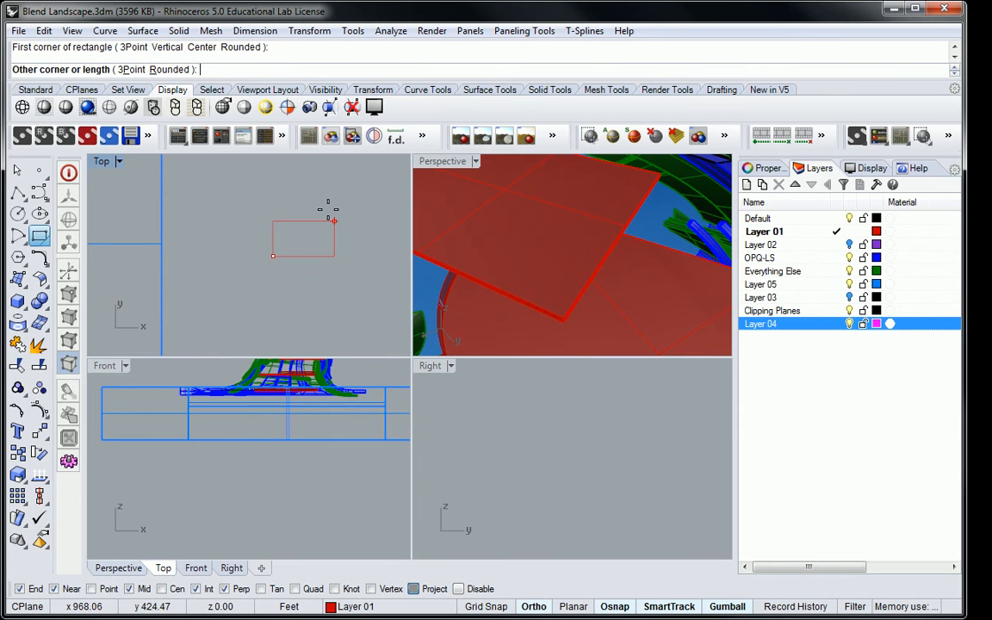
type("@15',4'")
key("Return")
Step: Move the rectangle by its lower-left corner onto the corner of the angled red slab in the Top viewport
scroll(270, 251, "up", 5)
scroll(270, 252, "down", 12)
scroll(215, 265, "up", 2)
scroll(348, 248, "up", 5)
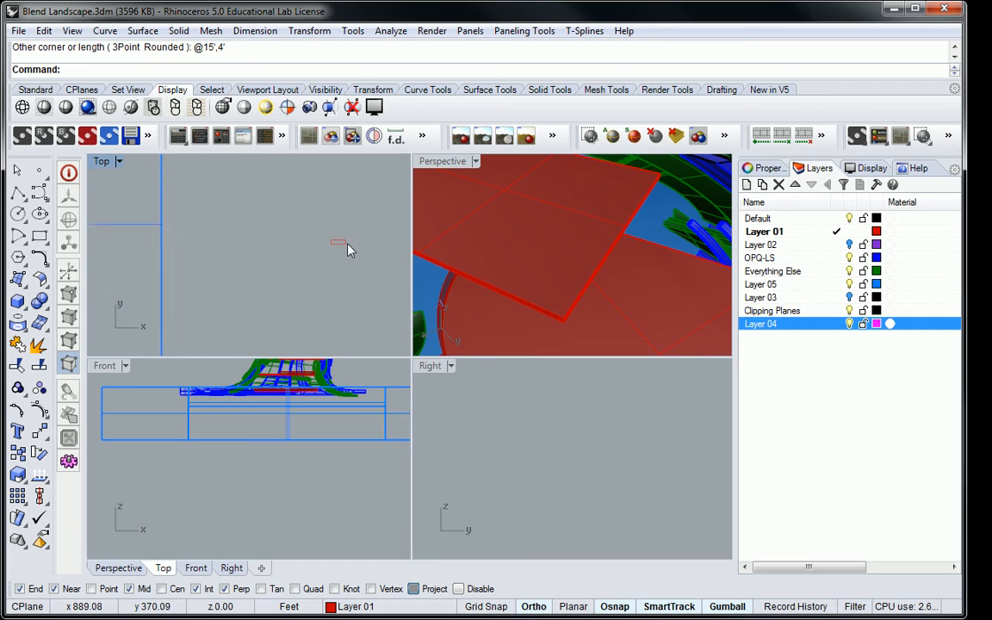
left_click(291, 245)
type("m")
key("Return")
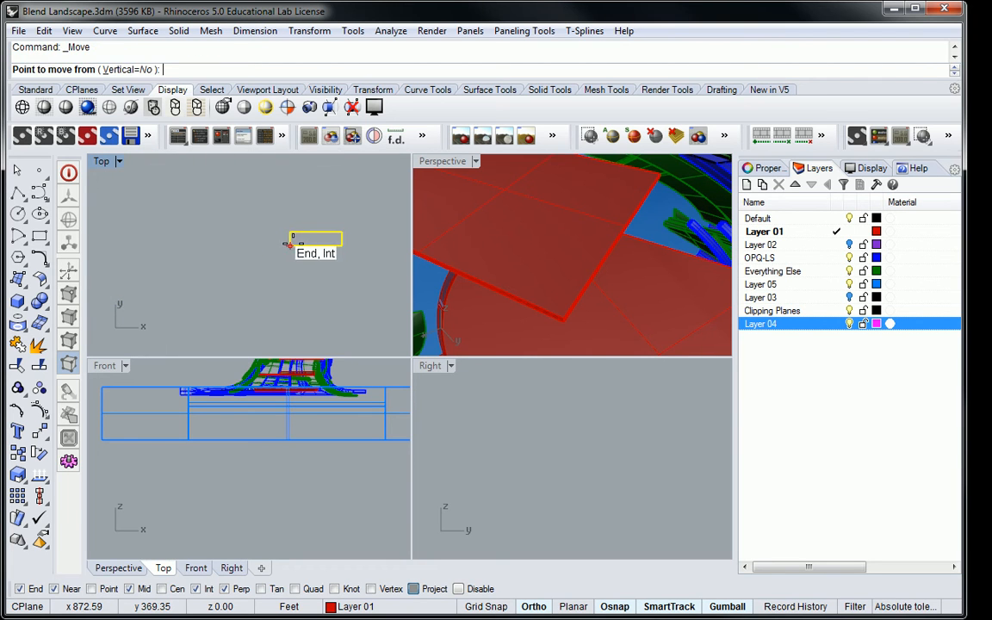
left_click(284, 248)
scroll(276, 242, "down", 6)
scroll(246, 267, "up", 3)
scroll(259, 263, "up", 5)
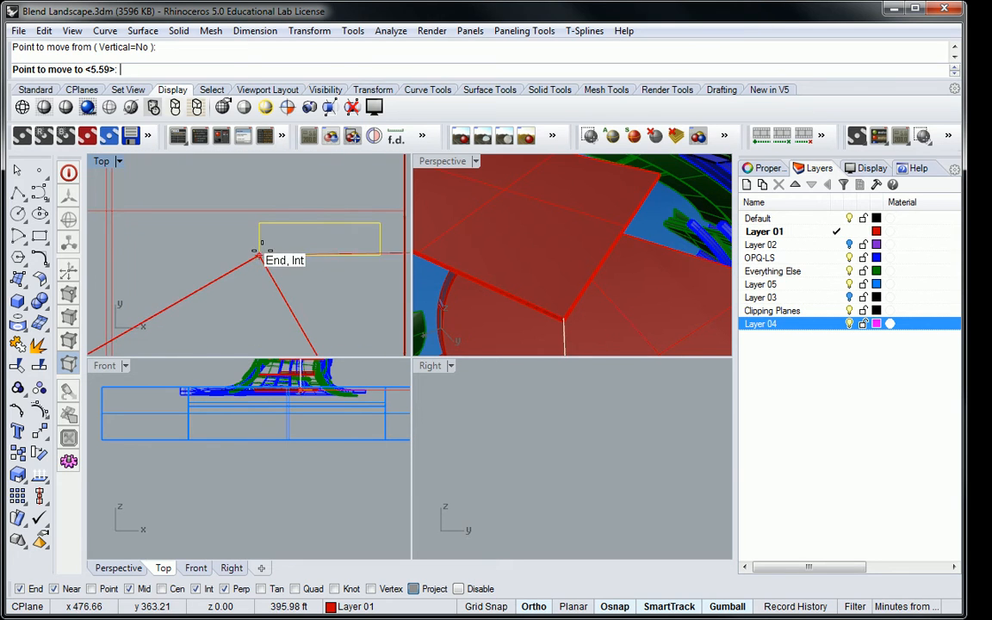
left_click(260, 241)
Step: Nudge the rectangle along the X axis away from the slab corner and turn off projected object snapping
scroll(311, 245, "down", 4)
scroll(560, 241, "down", 5)
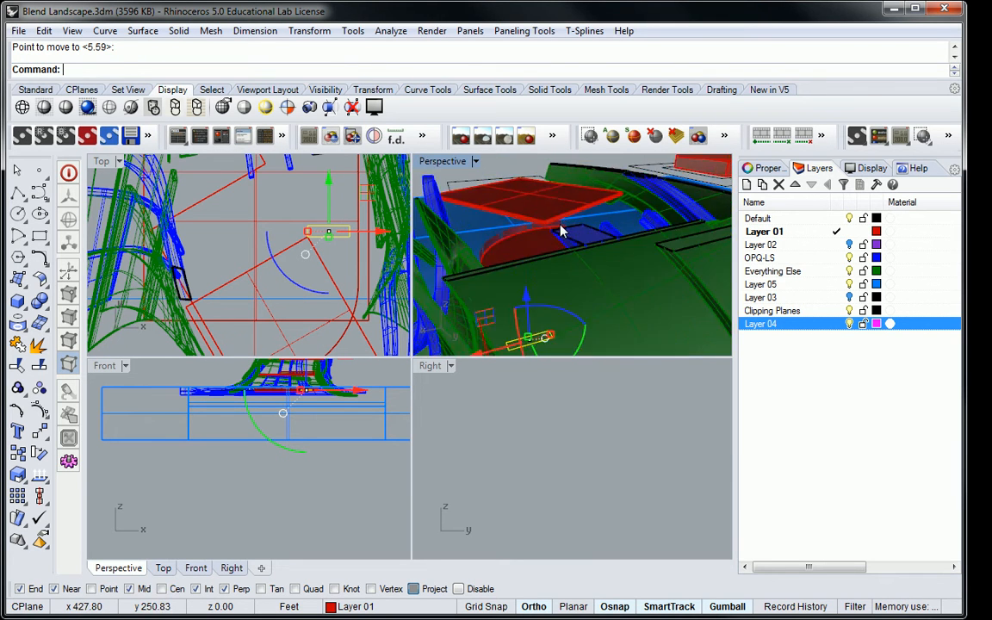
right_click_drag(515, 249, 571, 332)
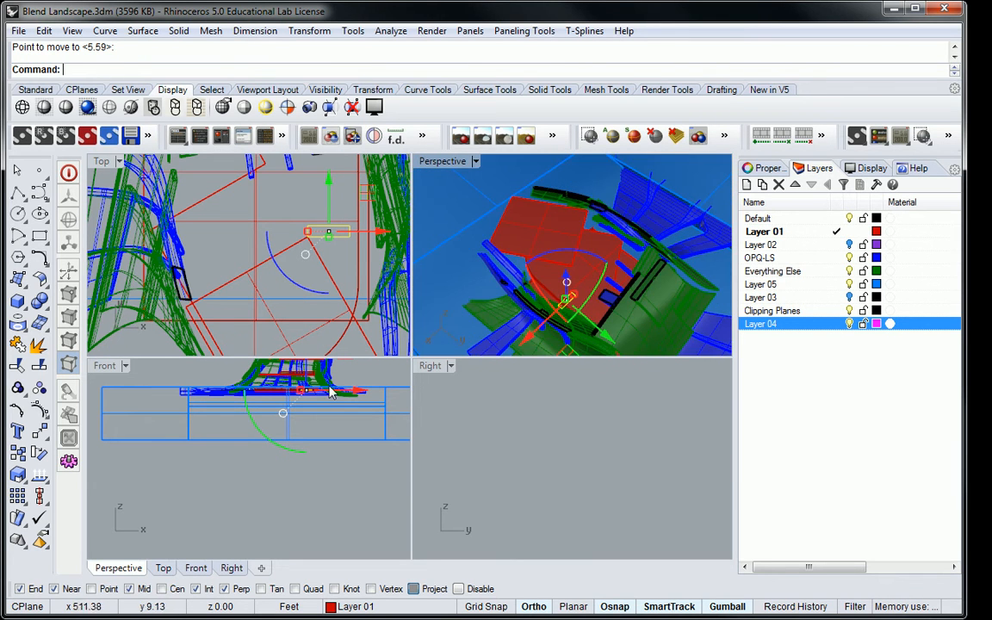
scroll(308, 408, "down", 3)
left_click_drag(364, 231, 381, 232)
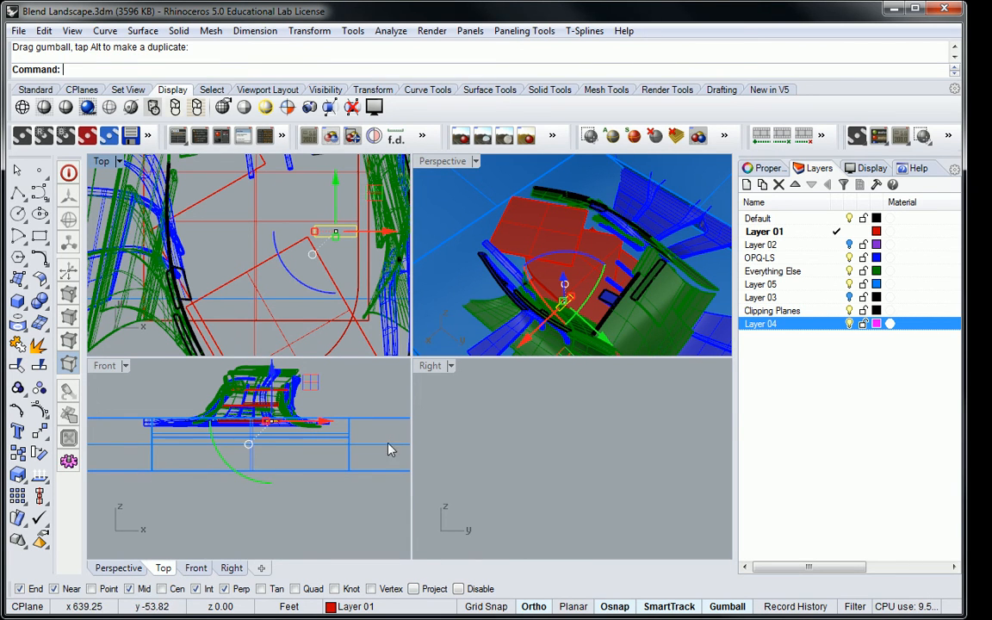
Step: Move the rectangle by its lower-left corner onto the angled slab's corner at the slab's actual elevation
scroll(338, 227, "up", 3)
type("m")
key("Return")
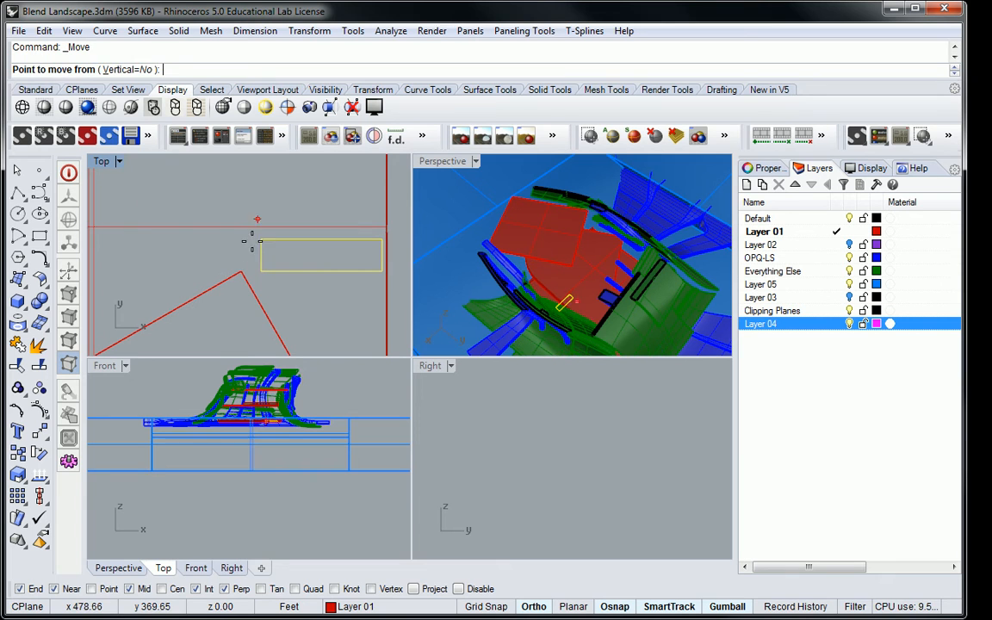
left_click(261, 270)
left_click(241, 272)
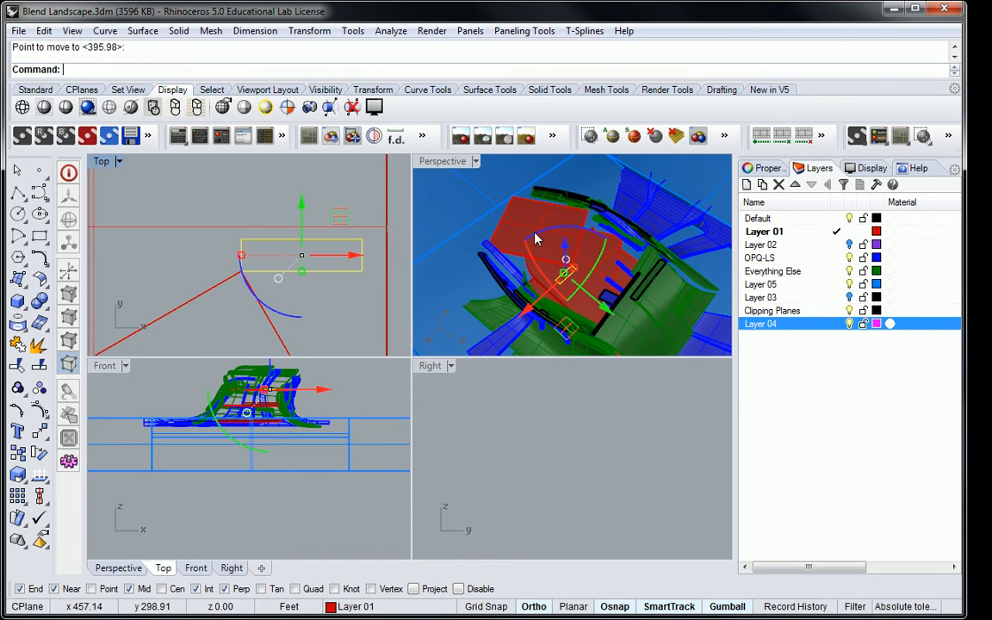
Step: Rotate the rectangle about the slab corner with reference points so its short side lies along the slab's edge
scroll(534, 239, "up", 6)
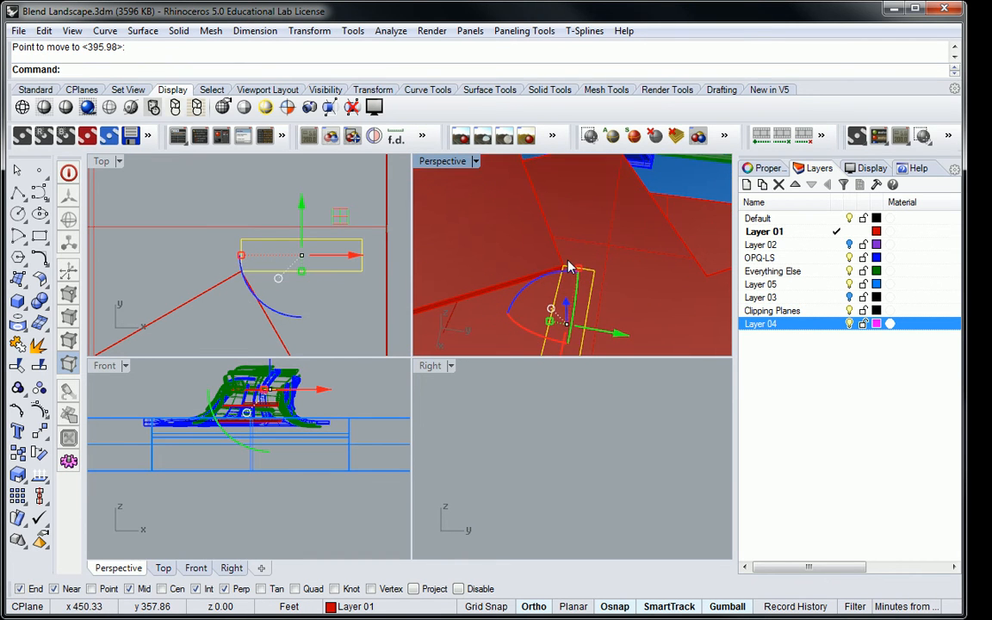
type("Rotate")
key("Return")
left_click(564, 269)
left_click(595, 263)
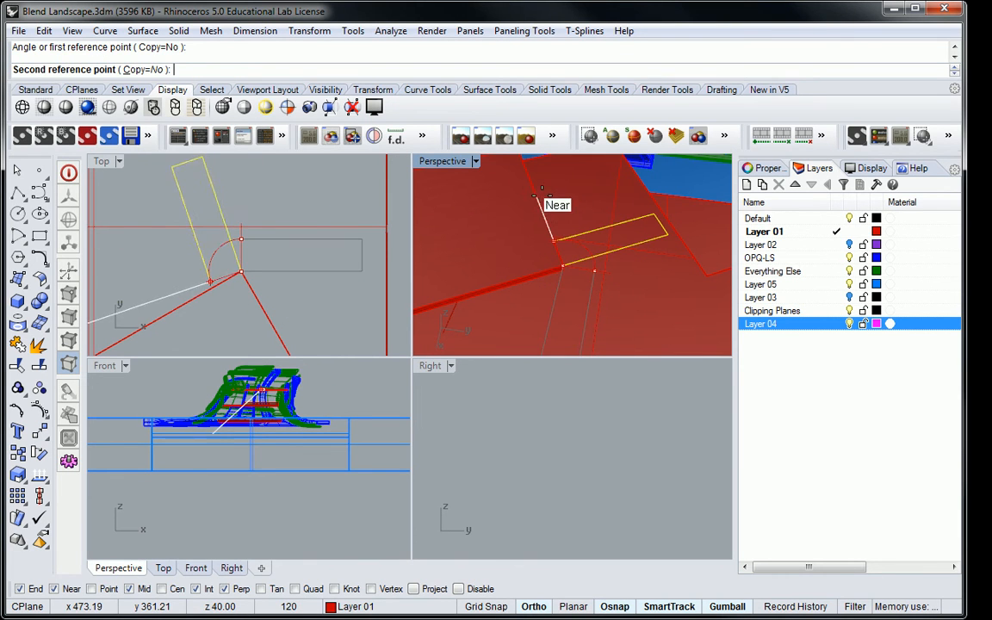
left_click(532, 195)
Step: Create a planar surface from the rectangle and assign the surface to Layer 04
right_click_drag(532, 195, 571, 264)
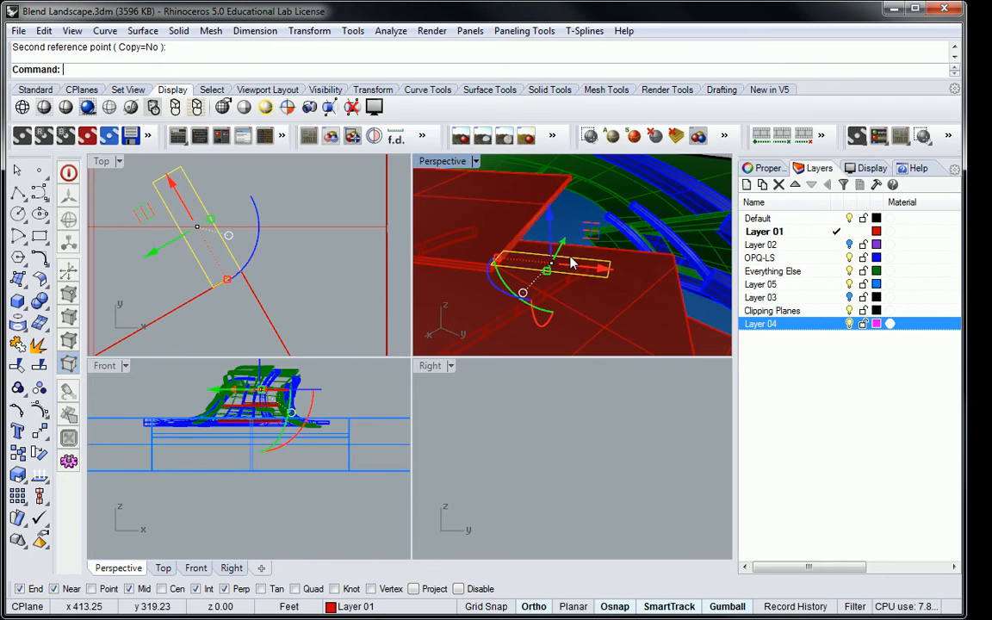
type("la")
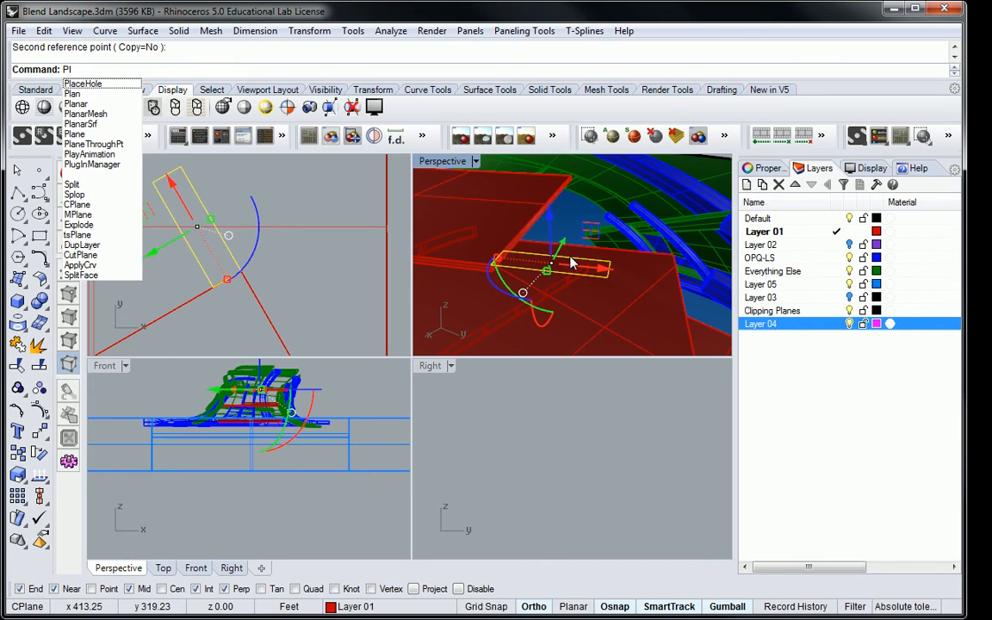
type("nar")
key("Return")
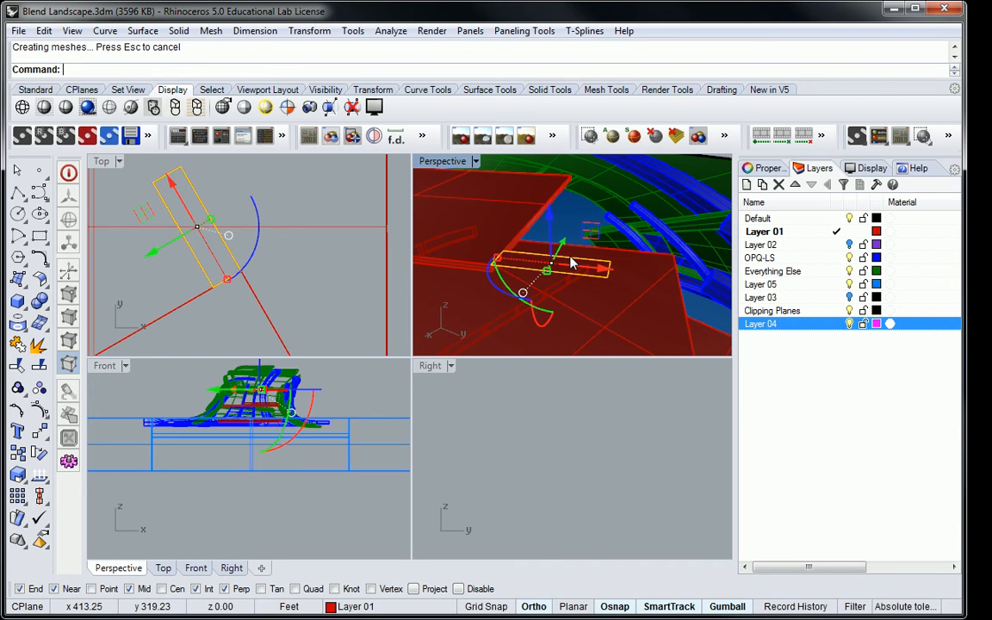
left_click(545, 313)
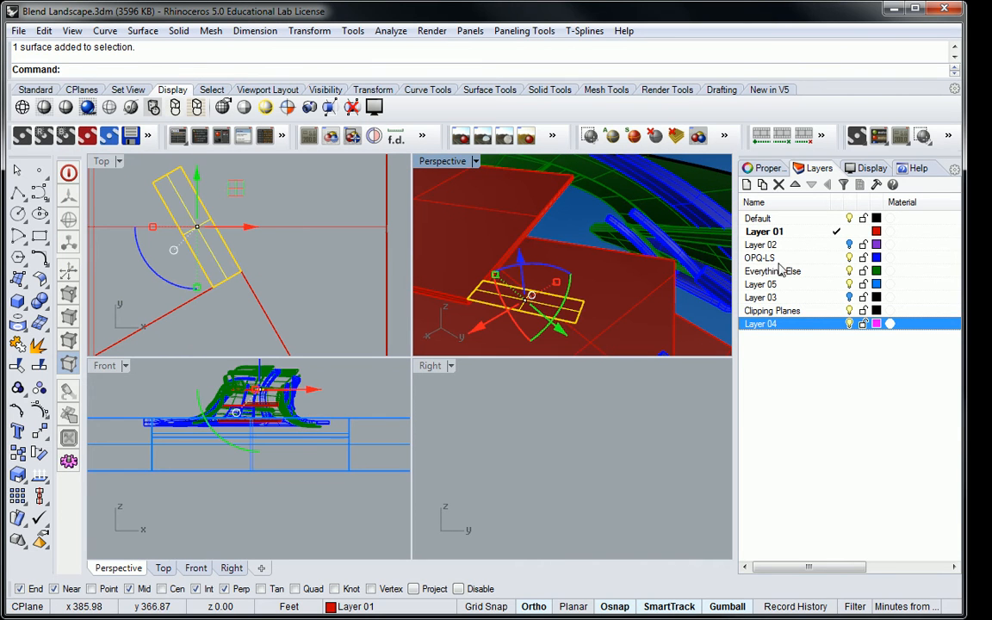
right_click(809, 330)
left_click(870, 554)
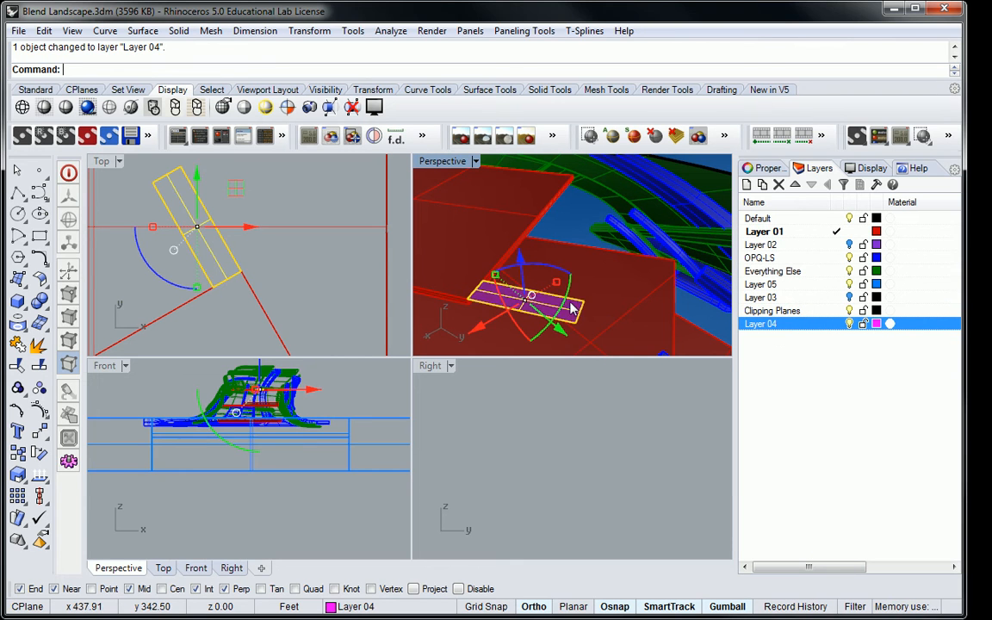
Step: Delete the rectangle's outline curve, keeping the Layer 04 surface
left_click(534, 312)
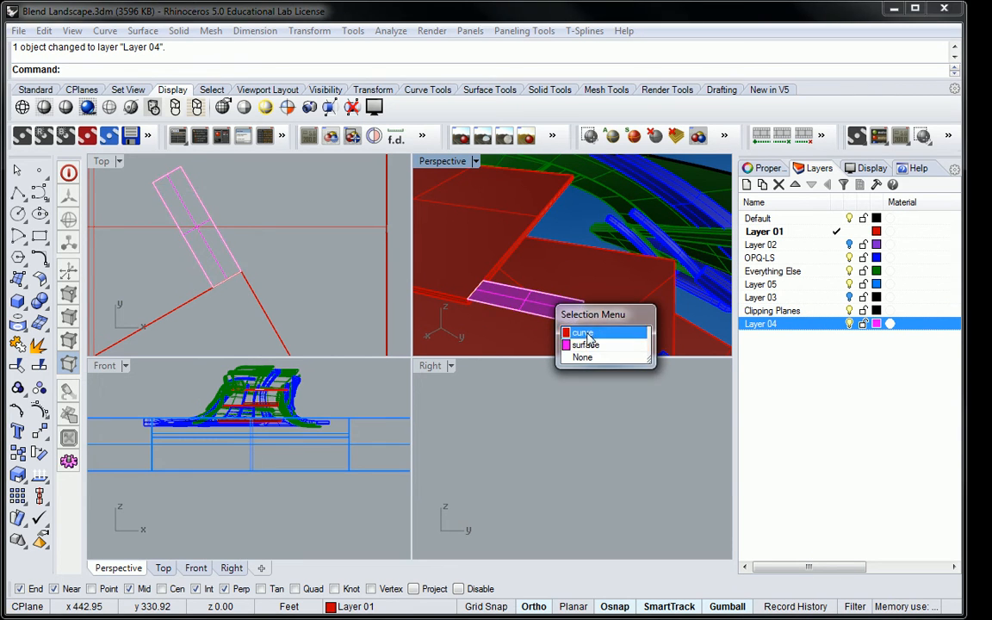
left_click(603, 327)
key("Delete")
Step: Select the Layer 04 surface and set the gumball to align to the object
right_click_drag(593, 285, 534, 243)
left_click(533, 243)
right_click_drag(482, 221, 554, 289)
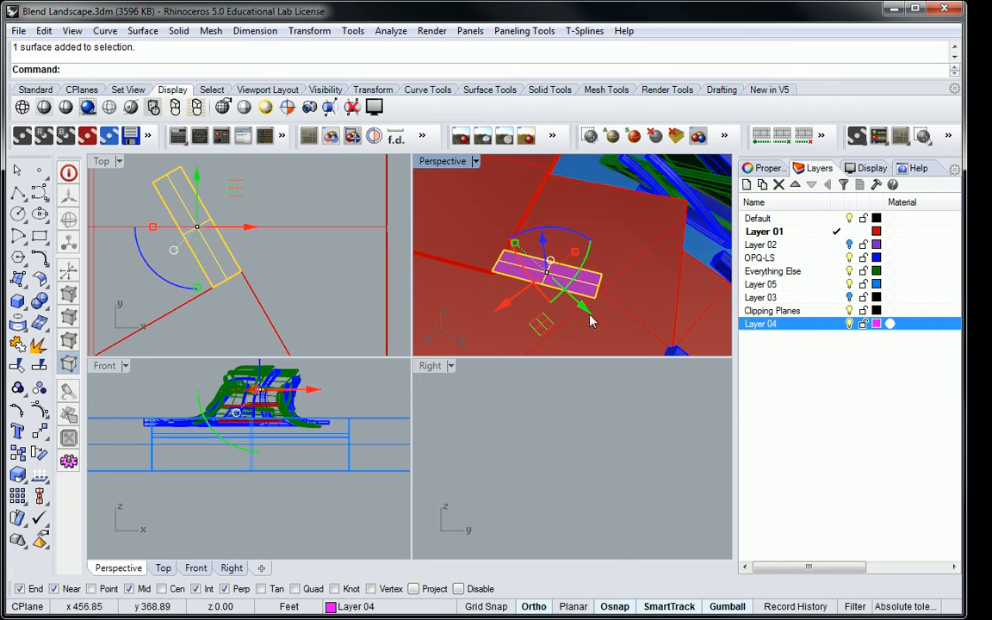
right_click(726, 608)
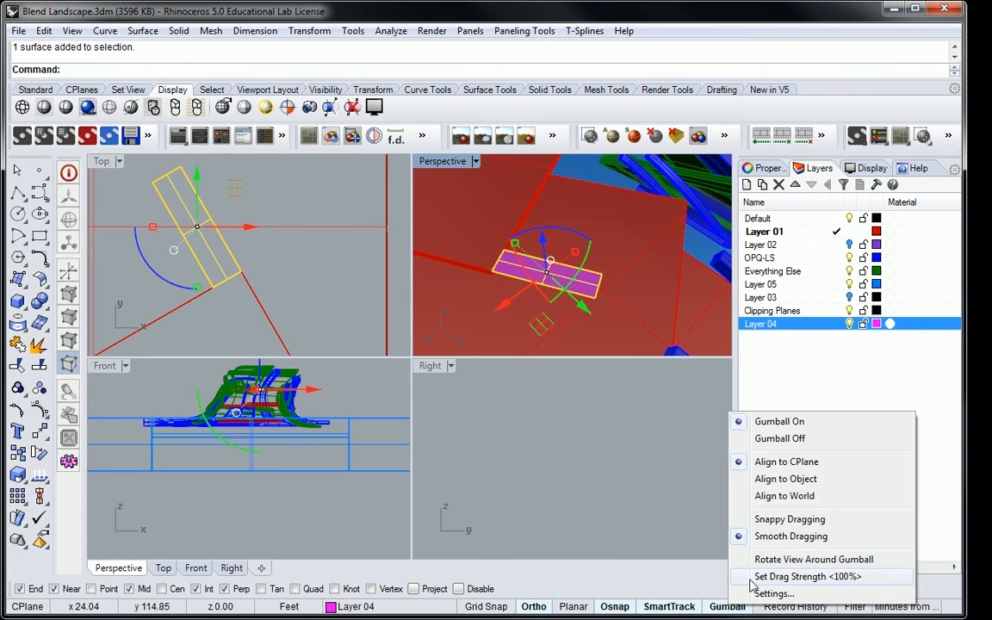
left_click(780, 480)
Step: Try tilting the surface 32° along its length with the gumball rotation, and undo it
right_click_drag(562, 261, 531, 260)
left_click(514, 249)
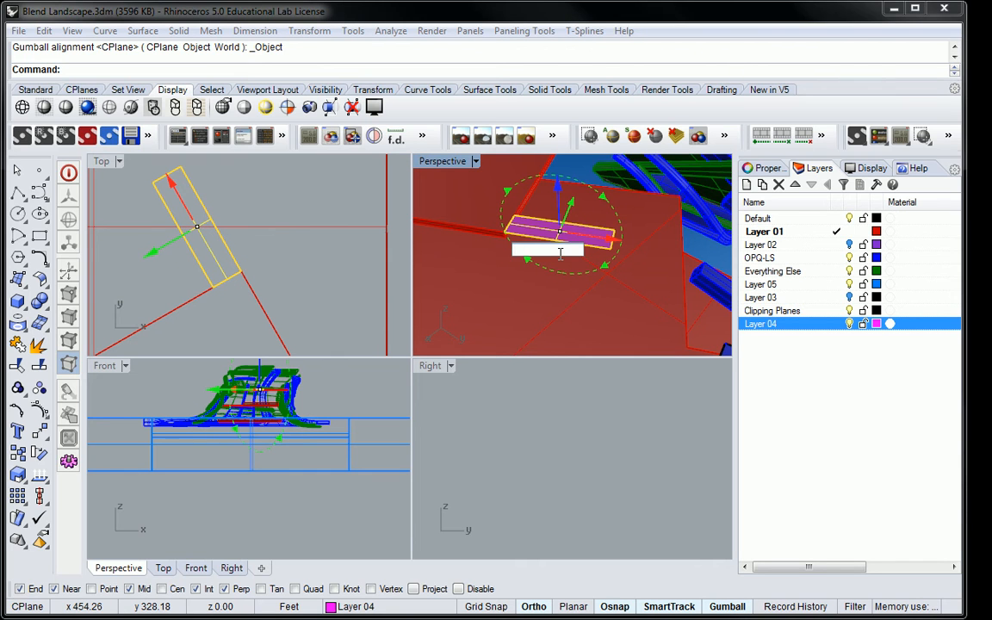
type("32")
key("Return")
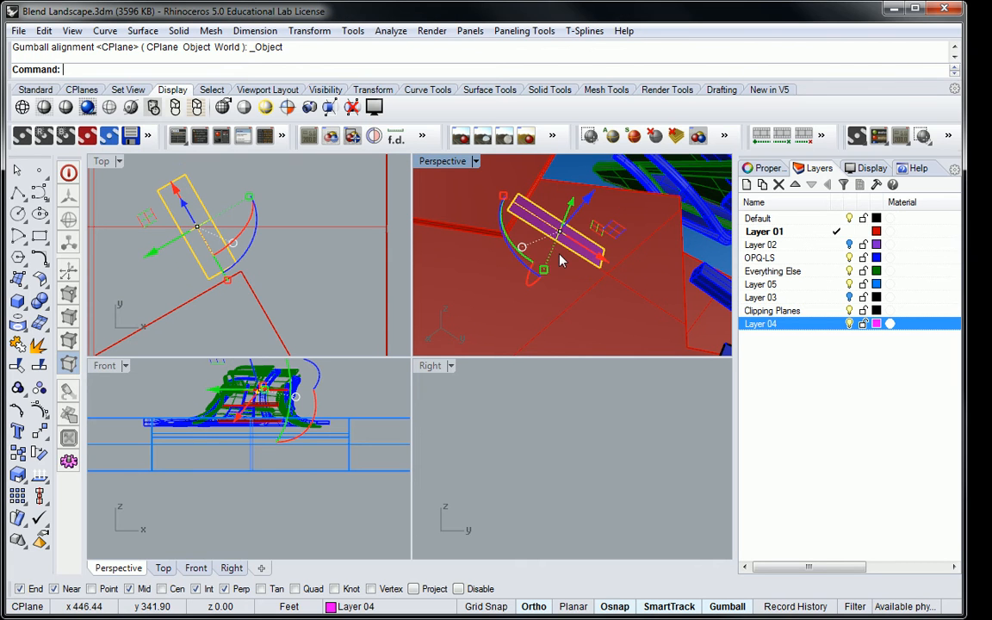
right_click_drag(546, 210, 540, 254)
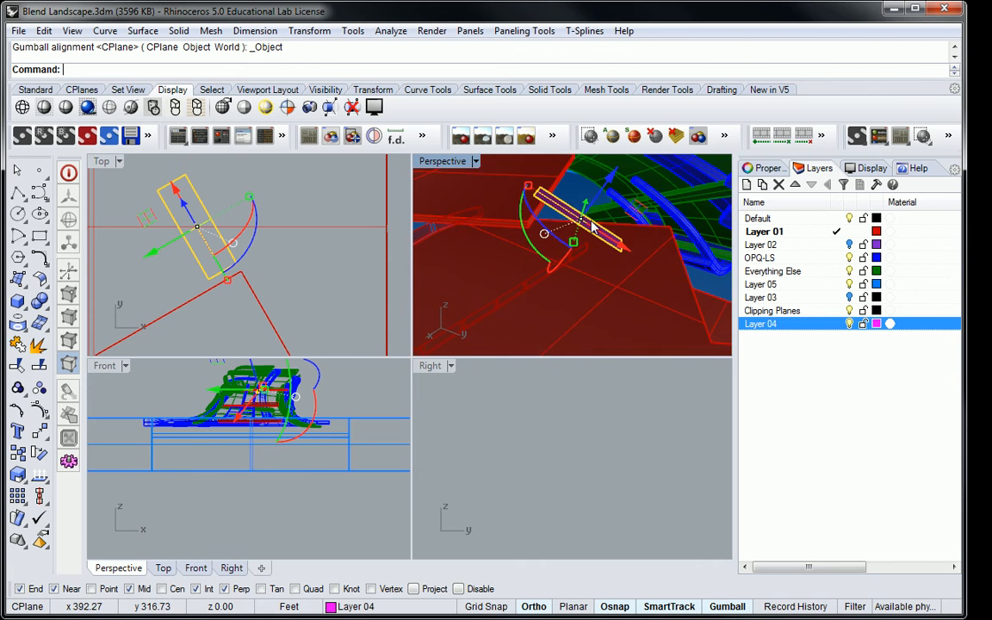
key("ctrl+z")
left_click(541, 262)
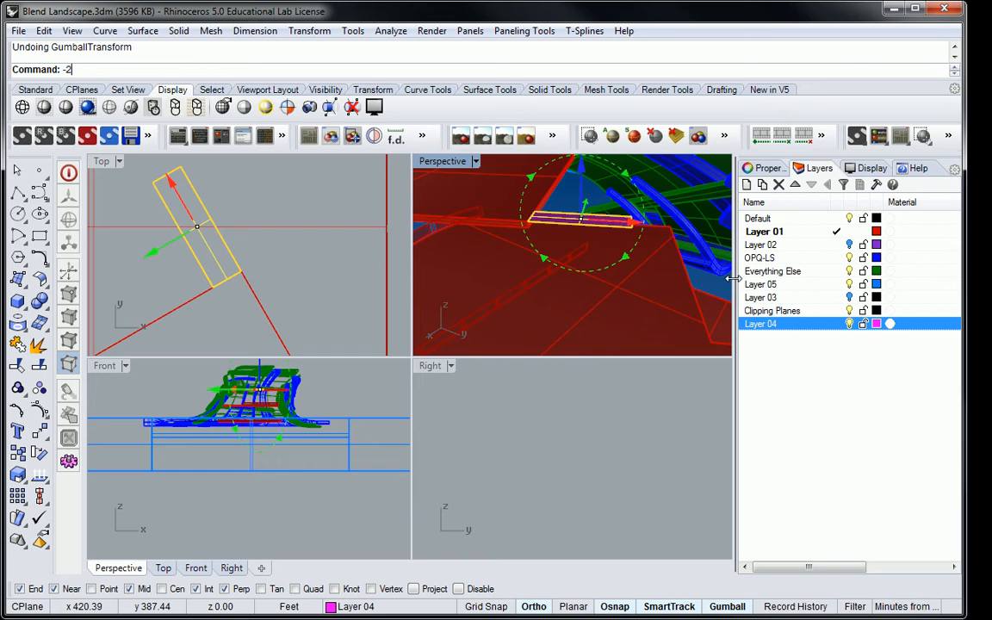
key("BackSpace")
key("BackSpace")
type("32")
key("Return")
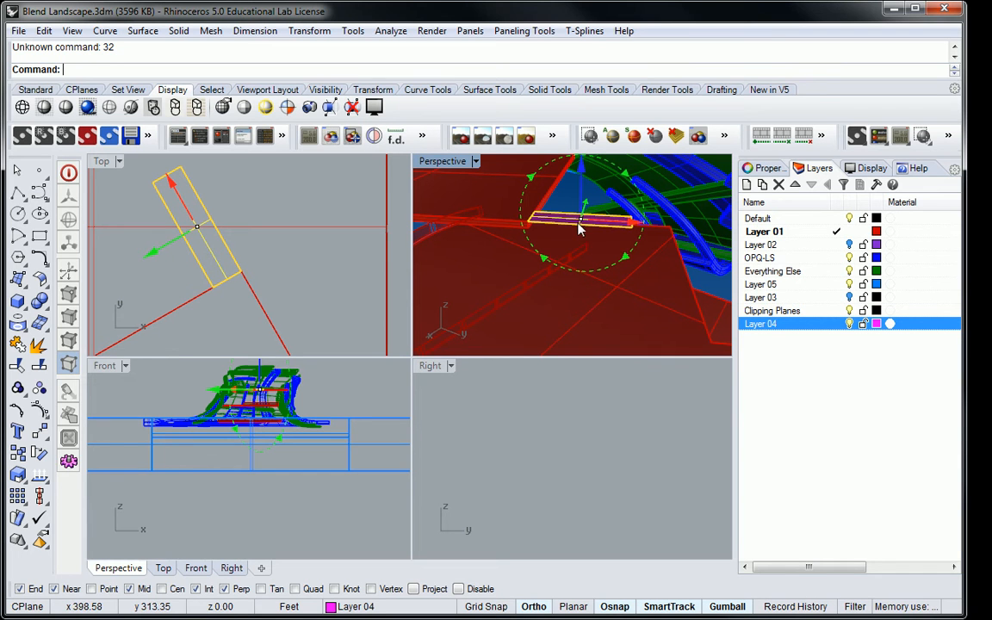
key("Escape")
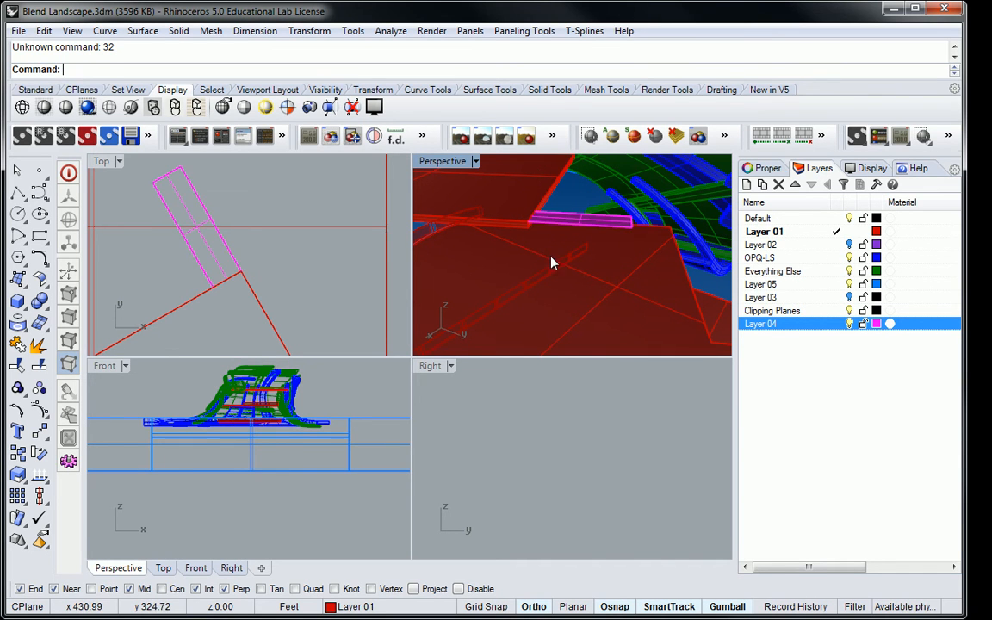
Step: Reselect the Layer 04 surface and tilt it 30° along its length with the gumball rotation
left_click(573, 221)
left_click(546, 265)
left_click(566, 222)
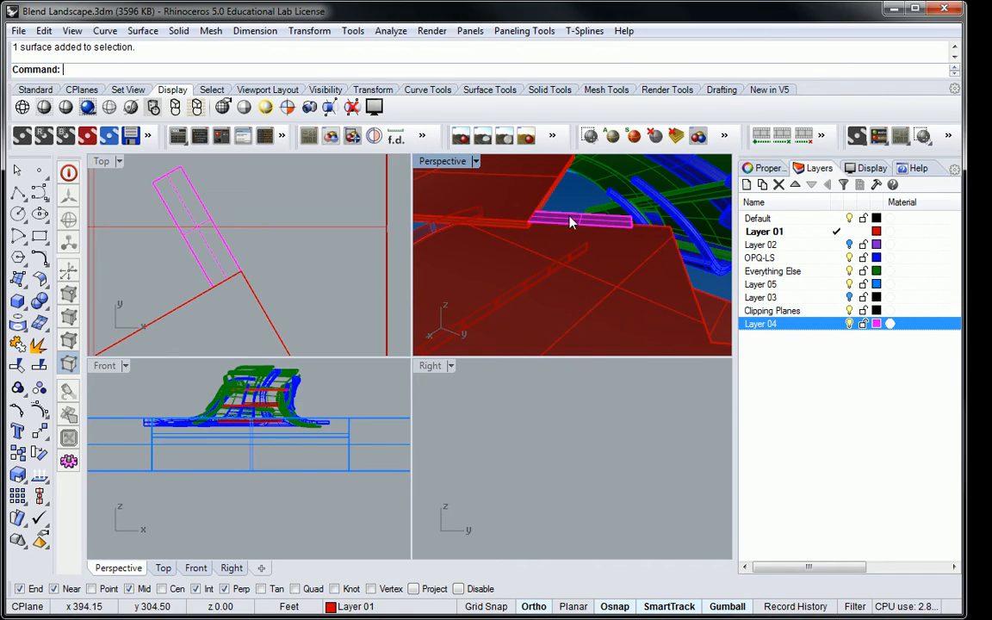
left_click(531, 251)
type("30")
key("Return")
Step: Move the tilted surface by the corner of its raised end onto the angled slab's corner
right_click_drag(590, 238, 558, 201)
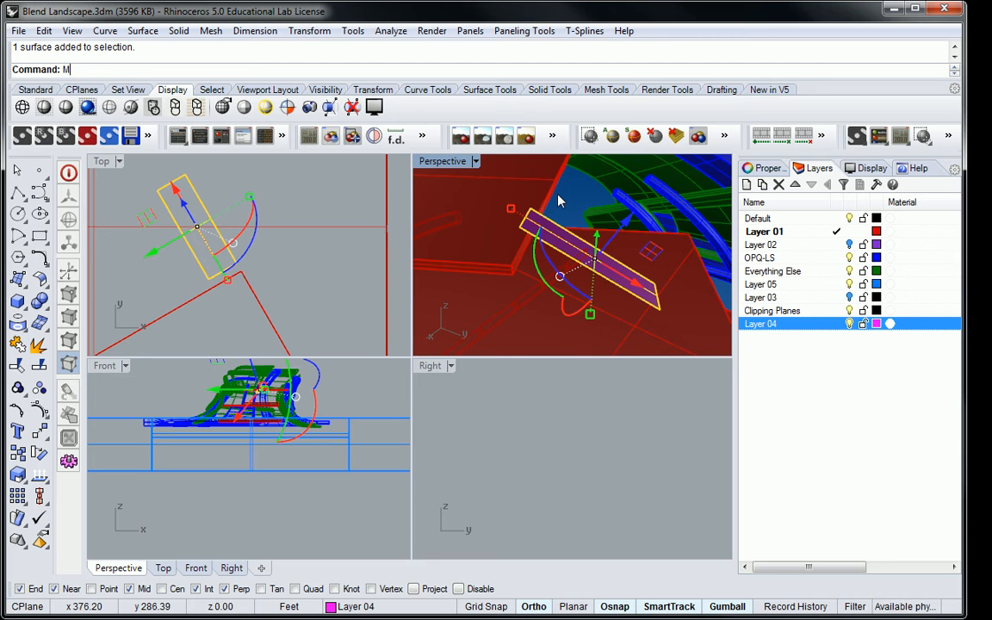
key("Return")
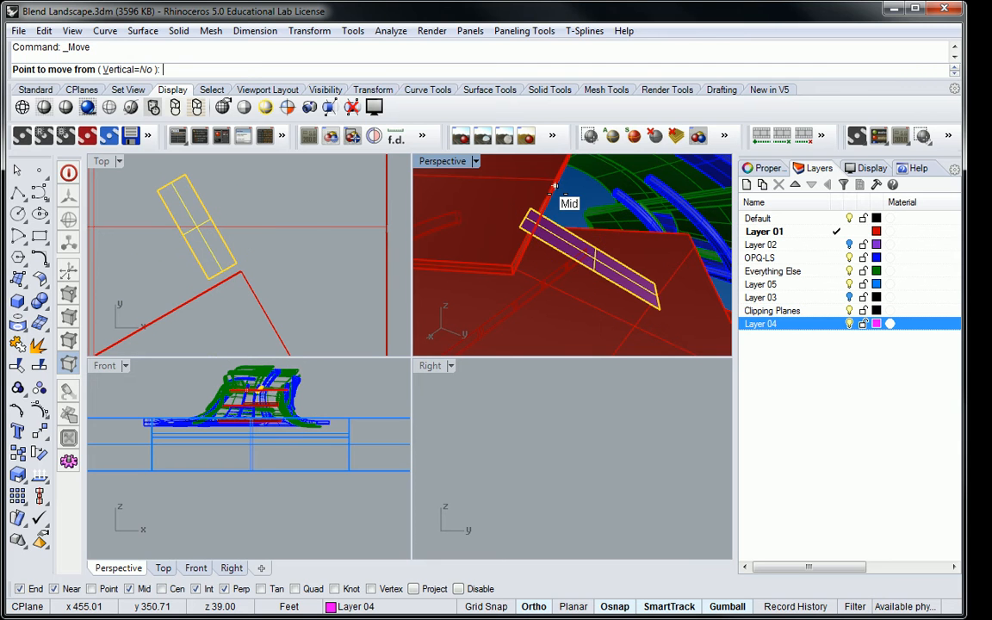
left_click(515, 220)
left_click(605, 263)
right_click_drag(605, 263, 560, 211)
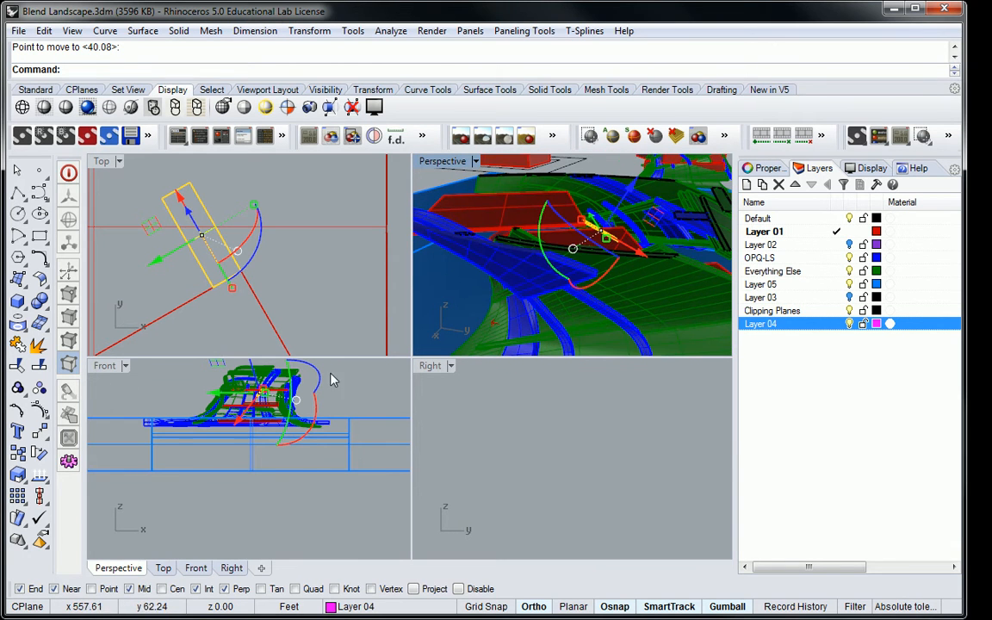
scroll(356, 187, "down", 6)
right_click_drag(338, 217, 323, 260)
scroll(247, 231, "up", 6)
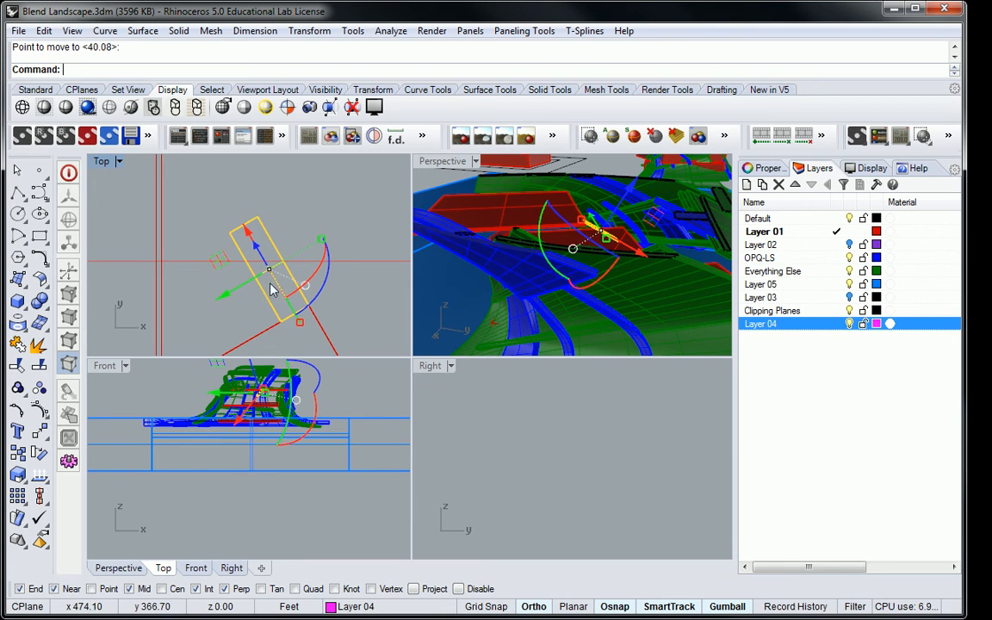
right_click_drag(627, 233, 588, 249)
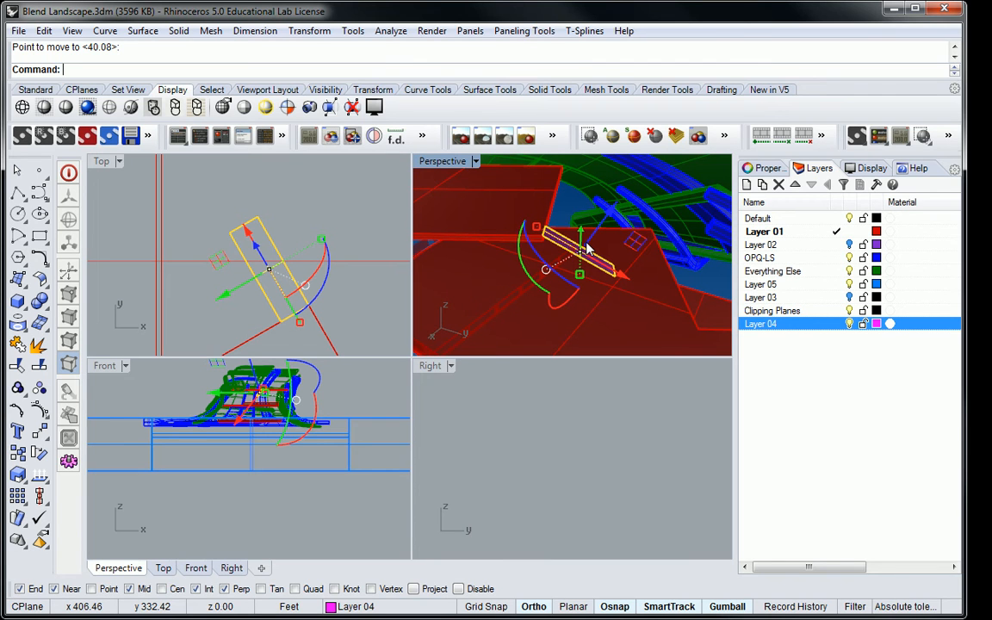
Step: Copy the sloped surface end to end, from its lower corner to its upper corner, to continue below the first one along the same slope
right_click_drag(589, 249, 475, 295)
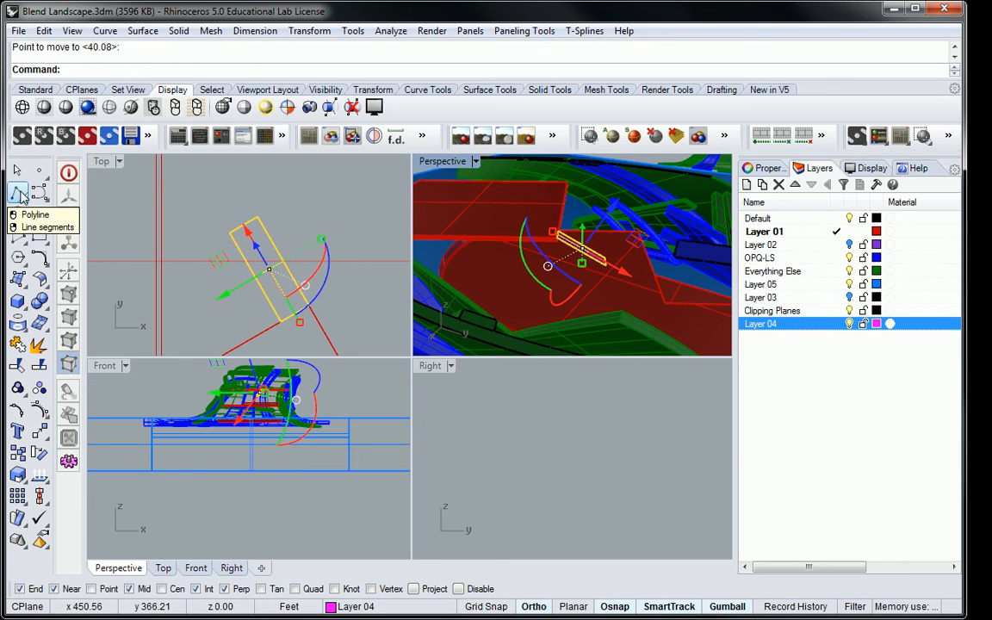
right_click_drag(620, 243, 555, 310)
key("Escape")
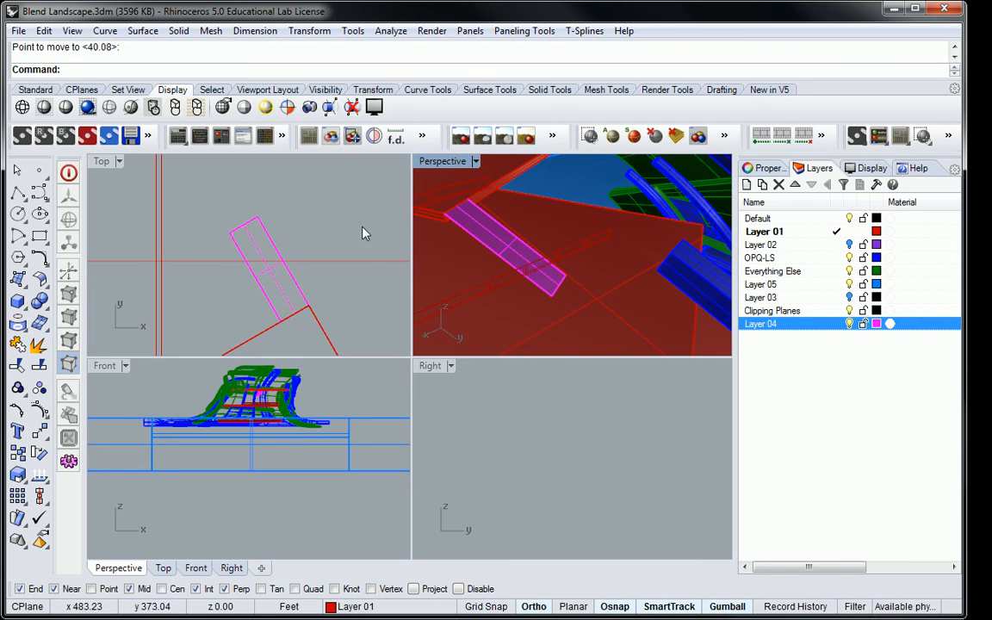
left_click(277, 295)
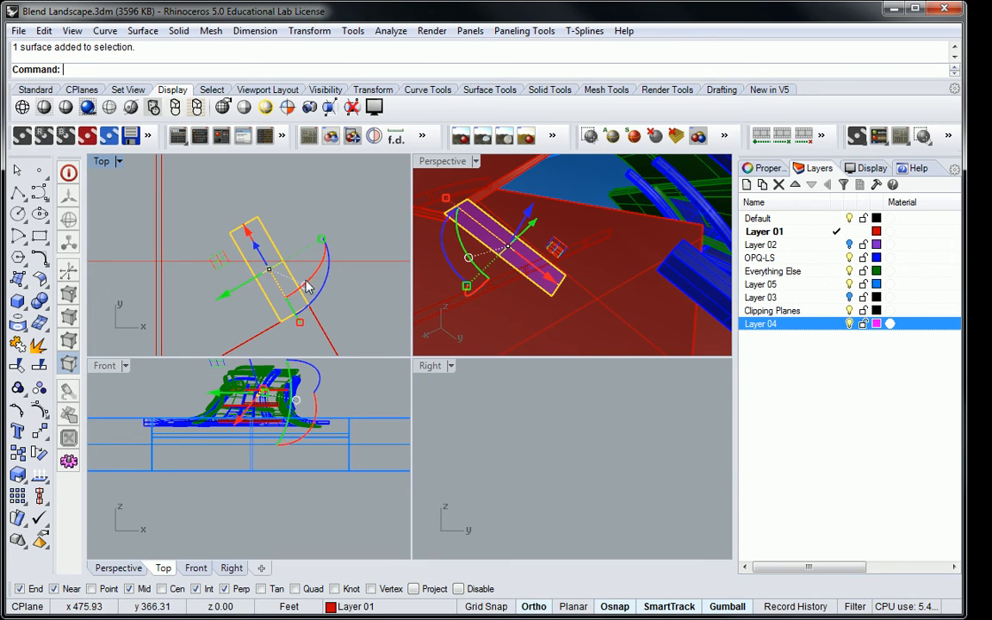
right_click_drag(359, 278, 329, 288)
type("Co")
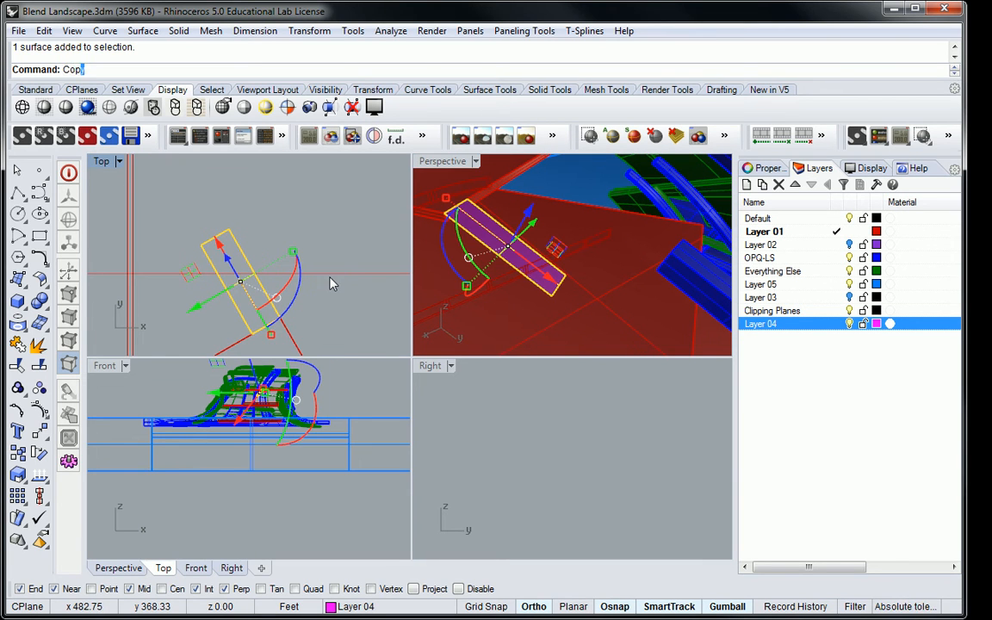
type("p")
key("Return")
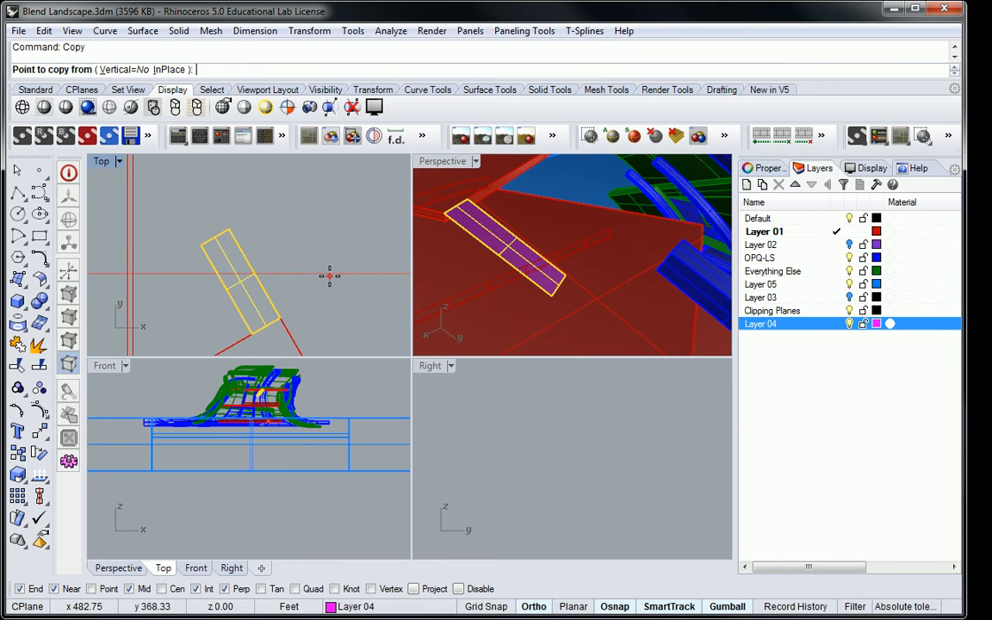
left_click(281, 320)
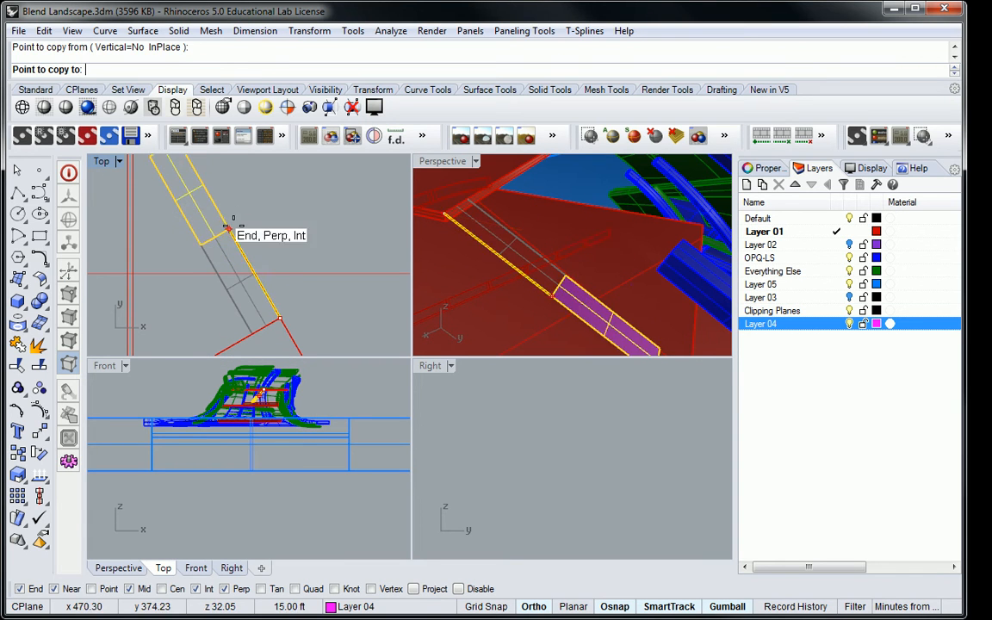
left_click(233, 226)
Step: Level the copied surface by rotating it -30° with the gumball
right_click(578, 348)
left_click(604, 314)
right_click_drag(605, 314, 590, 273)
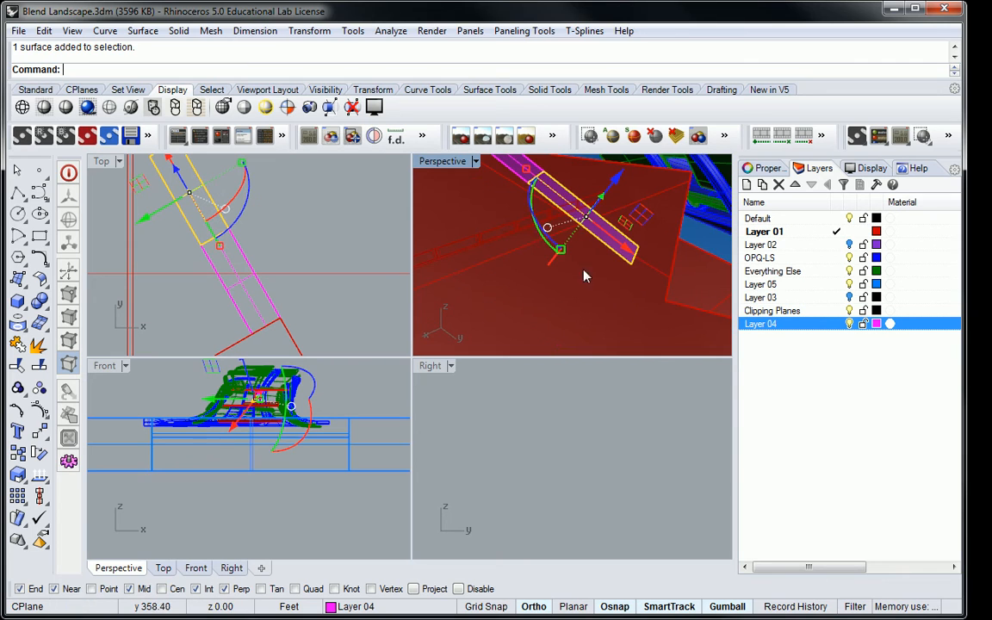
left_click(535, 235)
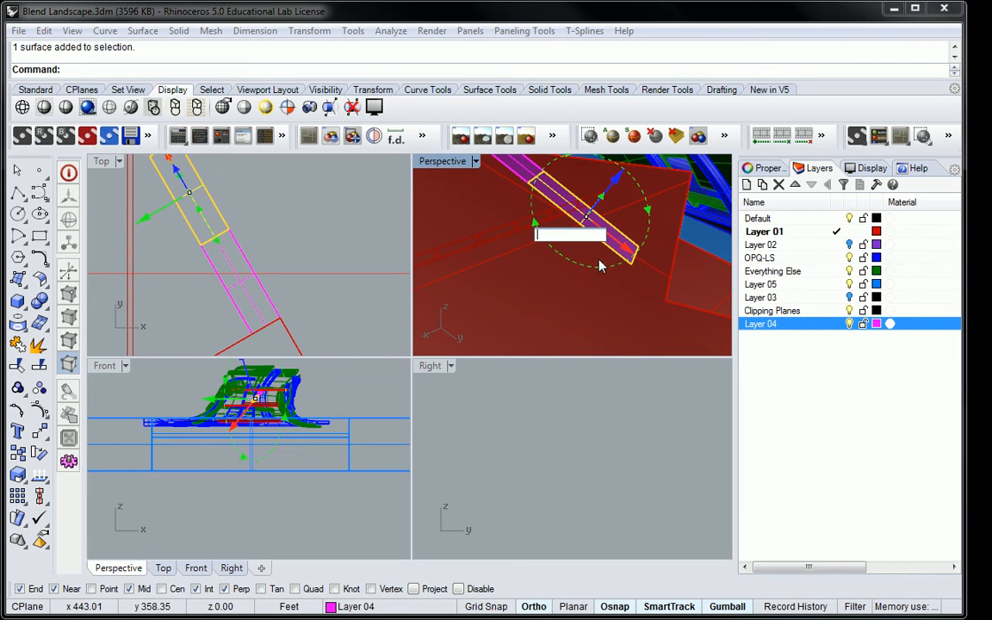
type("-30")
key("Return")
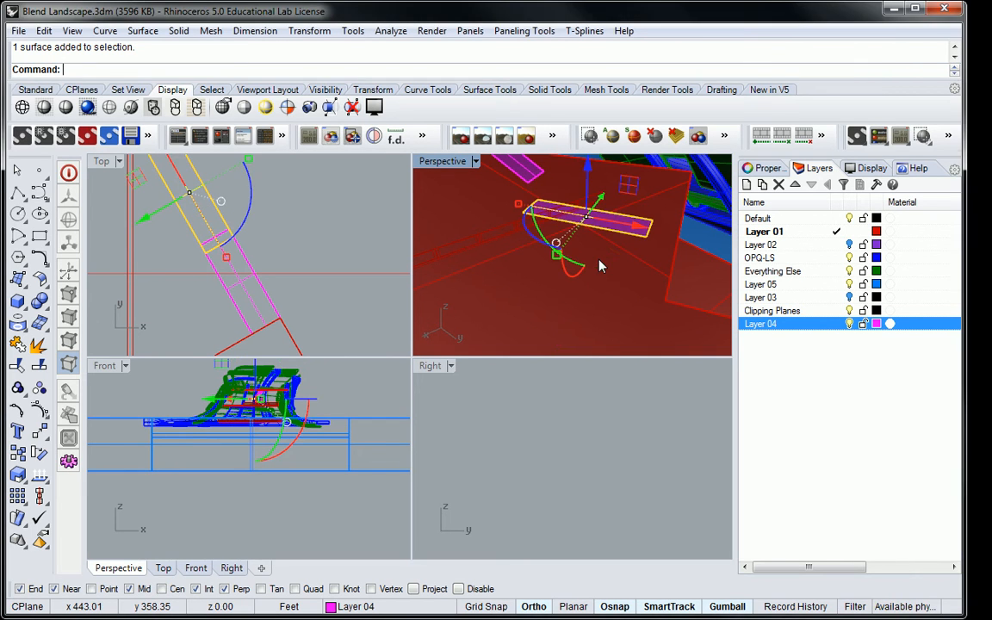
Step: Join the level surface to the sloped flight's lower end and shorten it to a landing about 5.28 ft long
right_click_drag(595, 204, 574, 235)
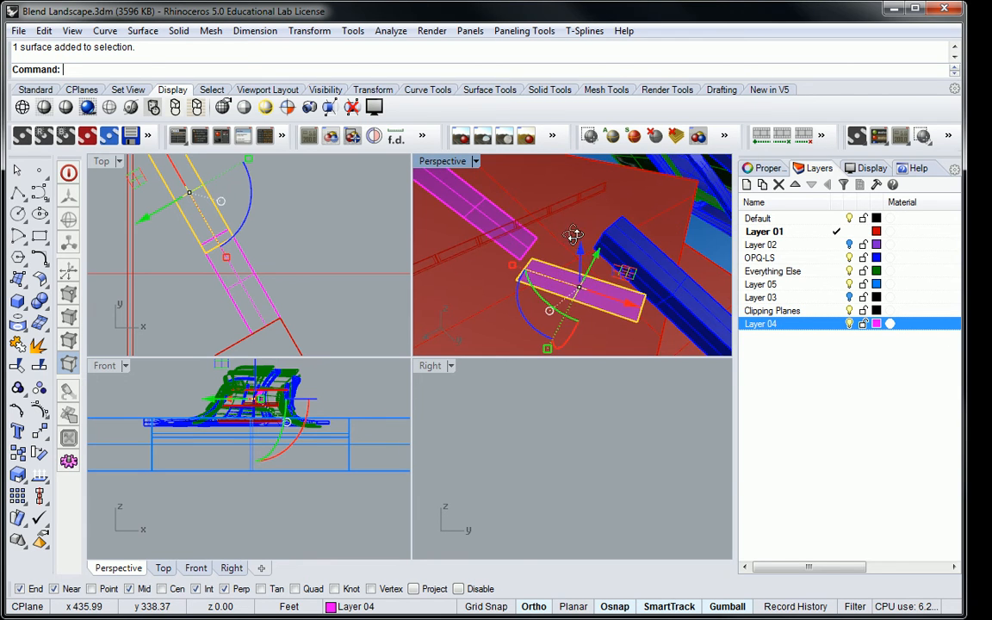
left_click_drag(573, 242, 521, 263)
right_click_drag(564, 244, 578, 301)
right_click_drag(238, 200, 304, 242)
key("Escape")
left_click(229, 176)
left_click_drag(239, 213, 276, 250)
key("Escape")
Step: Measure the length of the landing along its side edge
type("Distance")
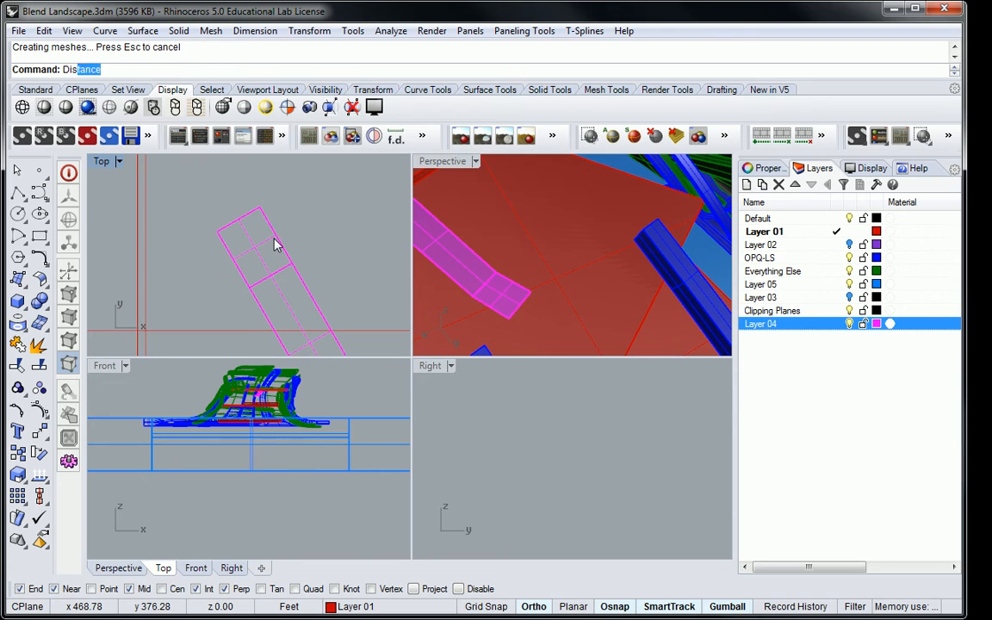
key("Return")
left_click(280, 255)
left_click(260, 215)
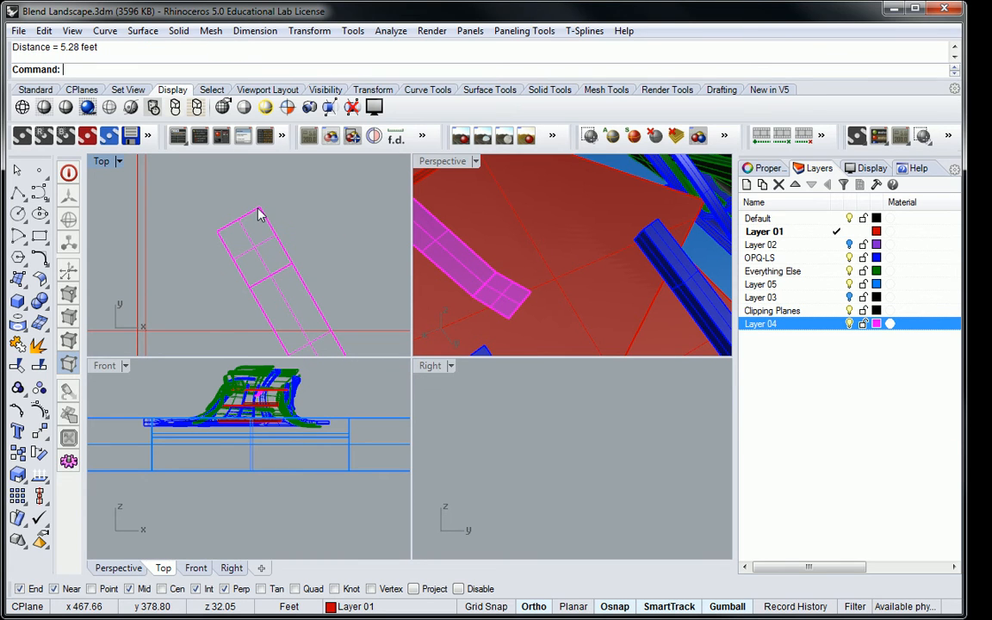
Step: Move the landing's far edge inward with the gumball to make the landing 5 ft long
right_click_drag(256, 248, 266, 231)
left_click(259, 199, "ctrl+shift")
left_click(272, 244)
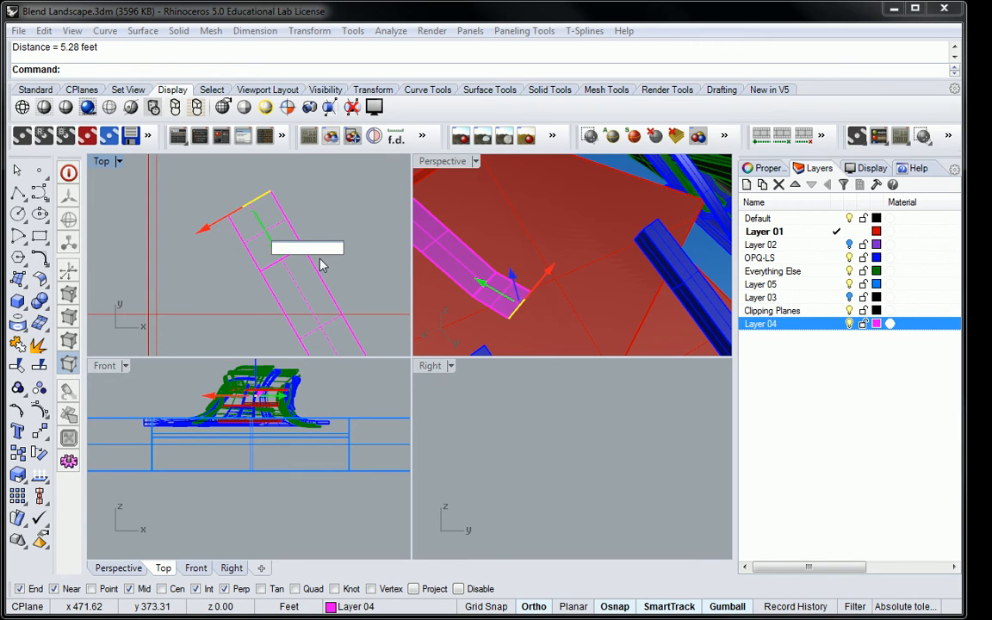
key("Return")
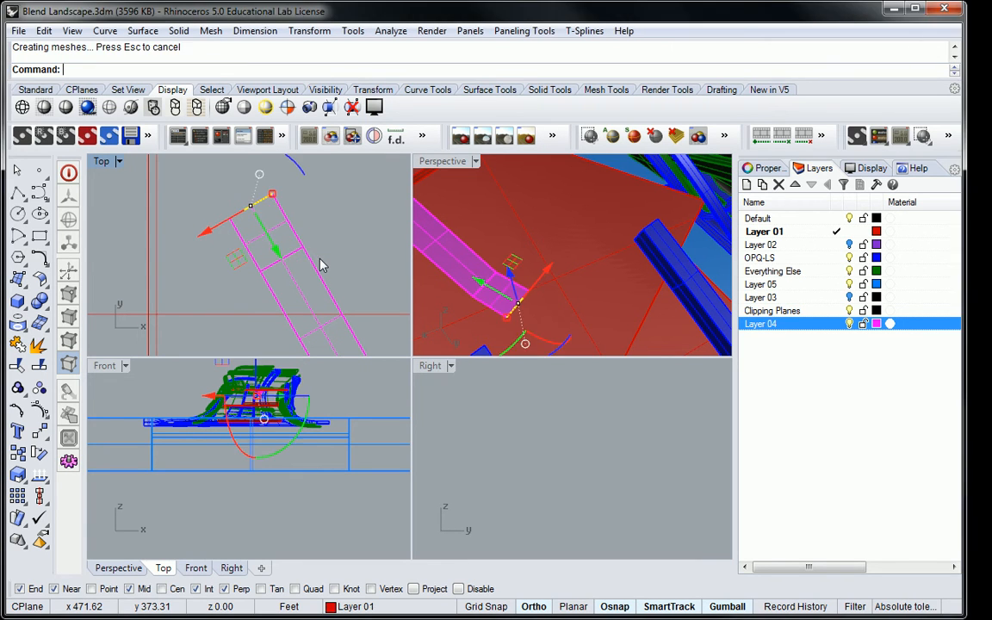
key("Escape")
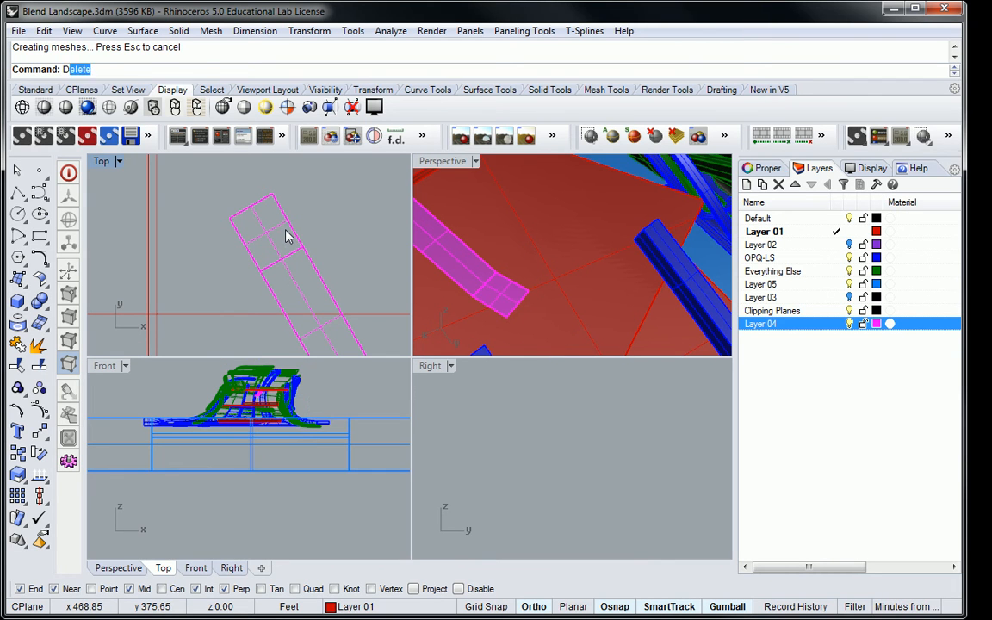
Step: Check the adjusted landing's length with the Distance command
type("istance")
key("Return")
left_click(277, 230)
left_click(270, 197)
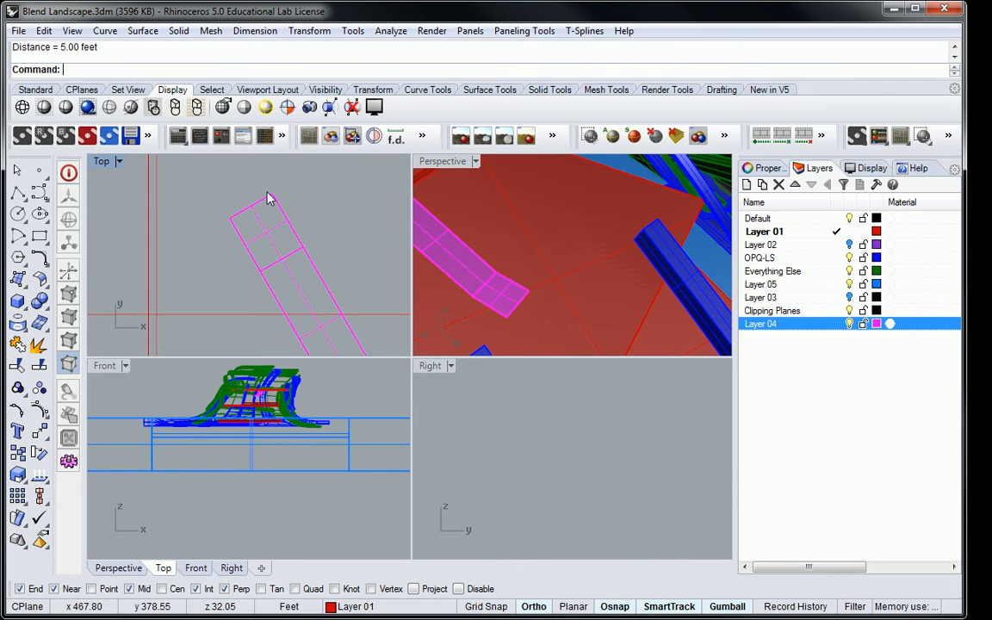
Step: Widen the landing by moving its free side edge 4 ft outward with the gumball
right_click_drag(250, 244, 294, 223)
left_click(281, 214, "ctrl+shift")
left_click(244, 249)
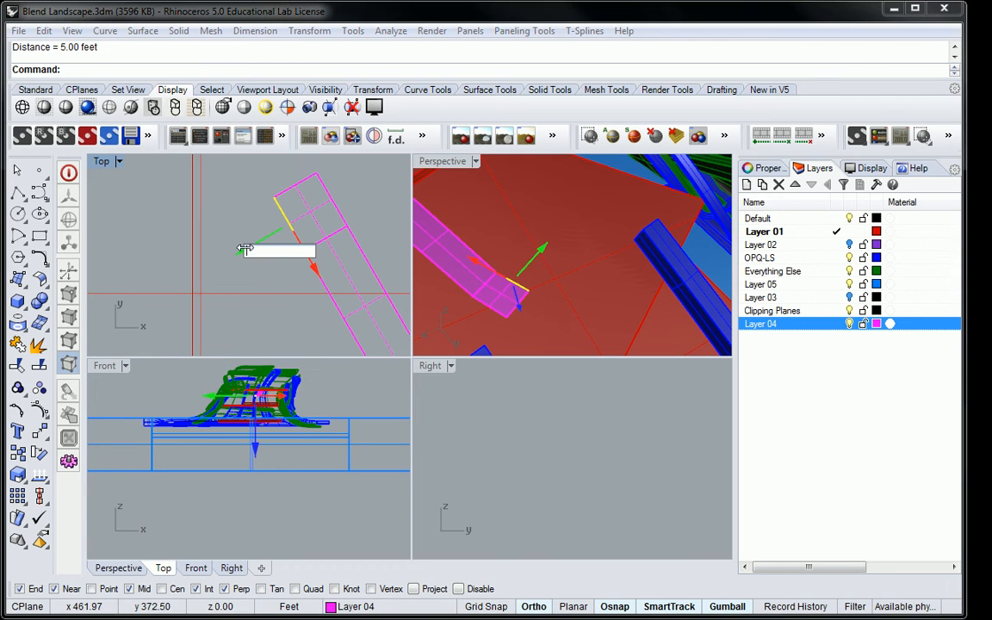
type("4")
key("Return")
key("Escape")
Step: Mirror the sloped flight across the landing's centerline to make a second flight beside it
left_click(348, 280, "ctrl+shift")
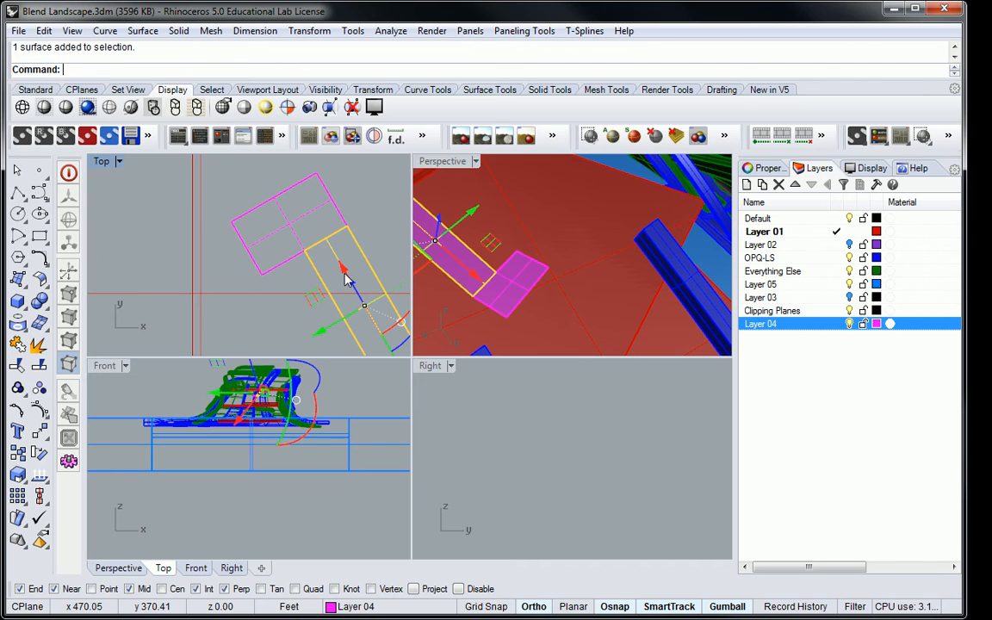
key("Return")
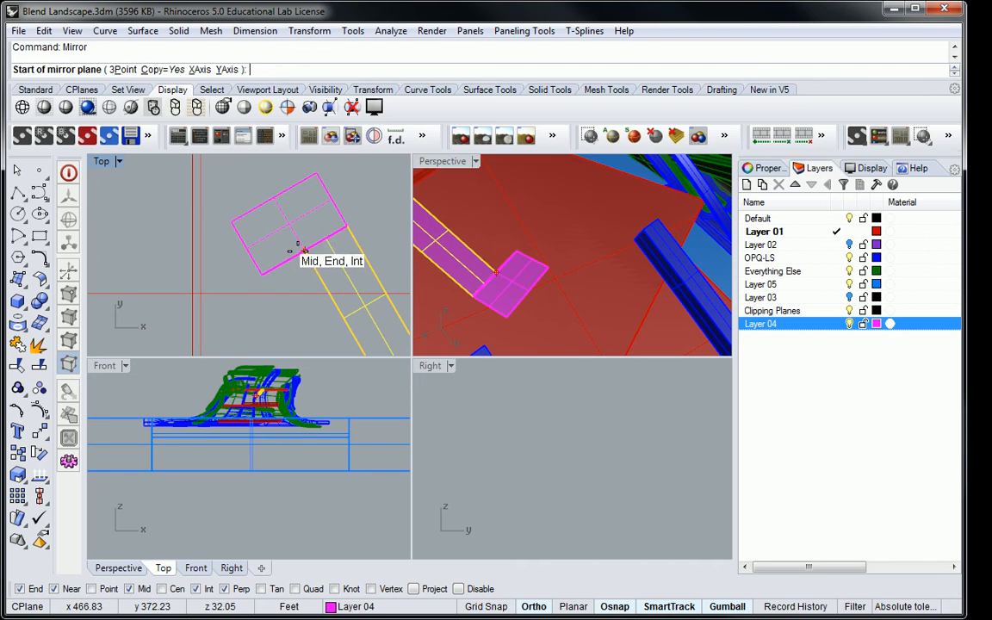
left_click(303, 251)
left_click(274, 198)
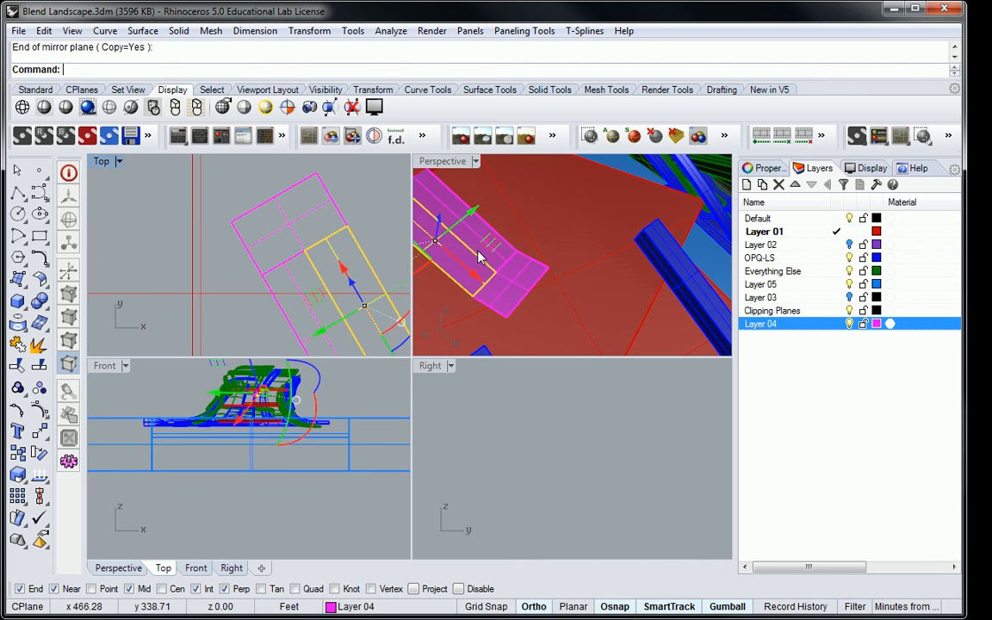
right_click_drag(465, 248, 560, 257)
key("Escape")
Step: Mirror the second flight about the line through its long edges' midpoints to reverse its slope, and delete the unreversed one
left_click(626, 200, "ctrl+shift")
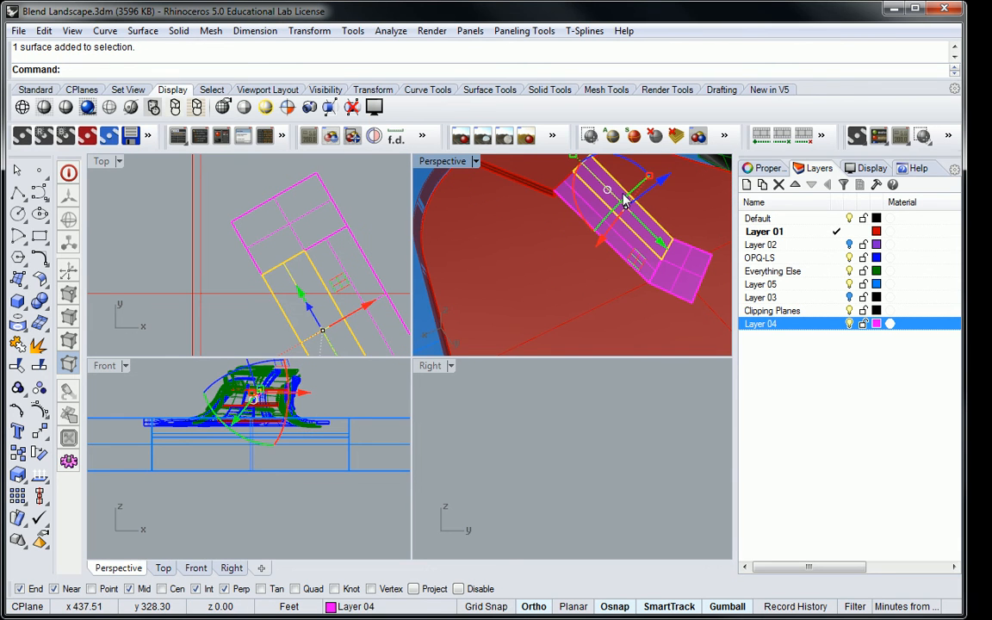
scroll(280, 244, "up", 2)
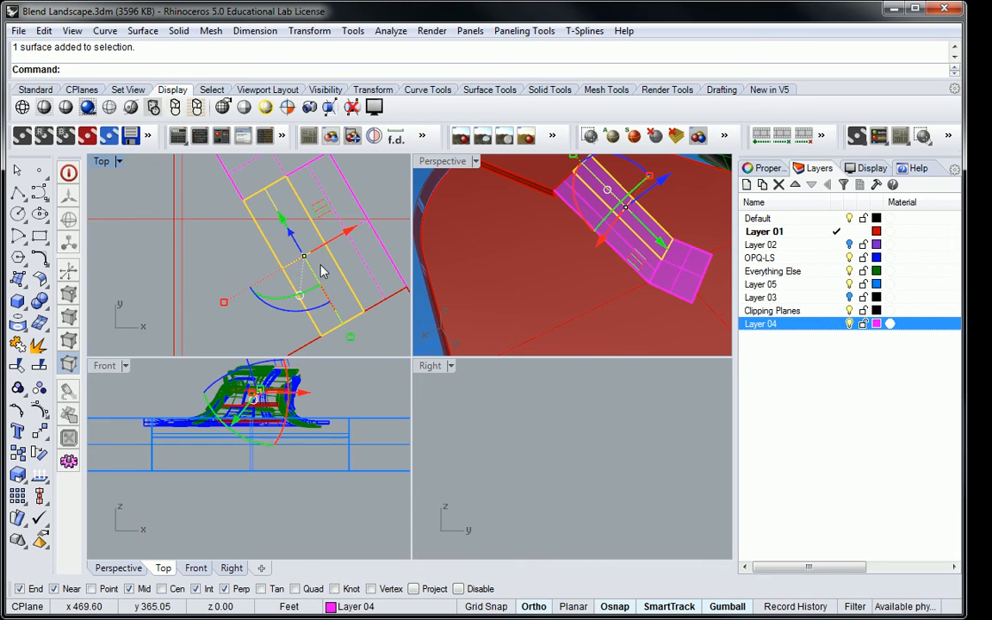
key("Return")
left_click(325, 245)
left_click(281, 267)
left_click(655, 243)
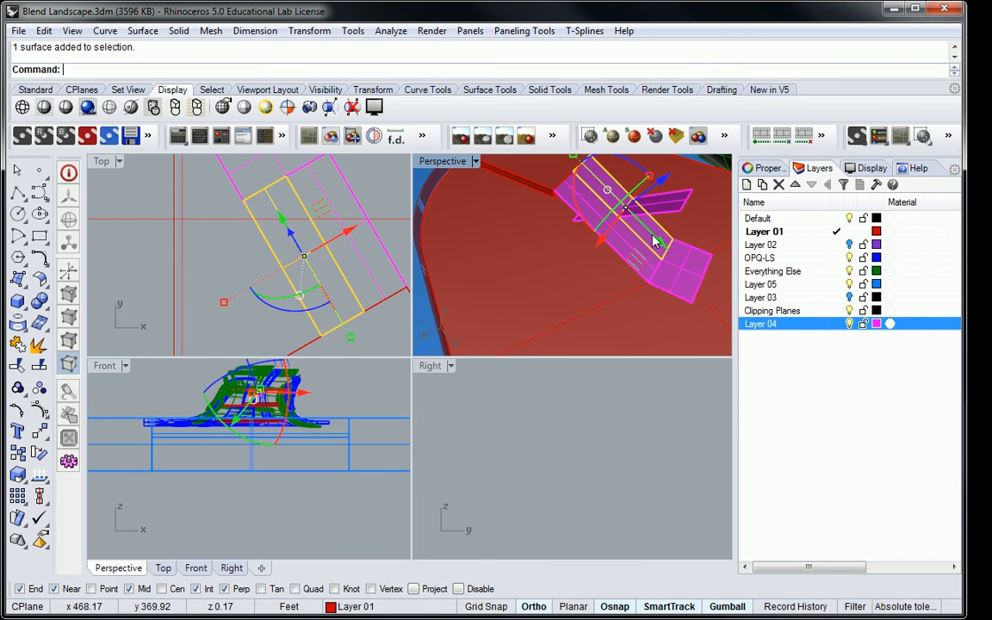
key("Delete")
Step: Move the reversed flight by its upper corner onto the landing's corner
left_click(667, 203)
type("M")
key("Return")
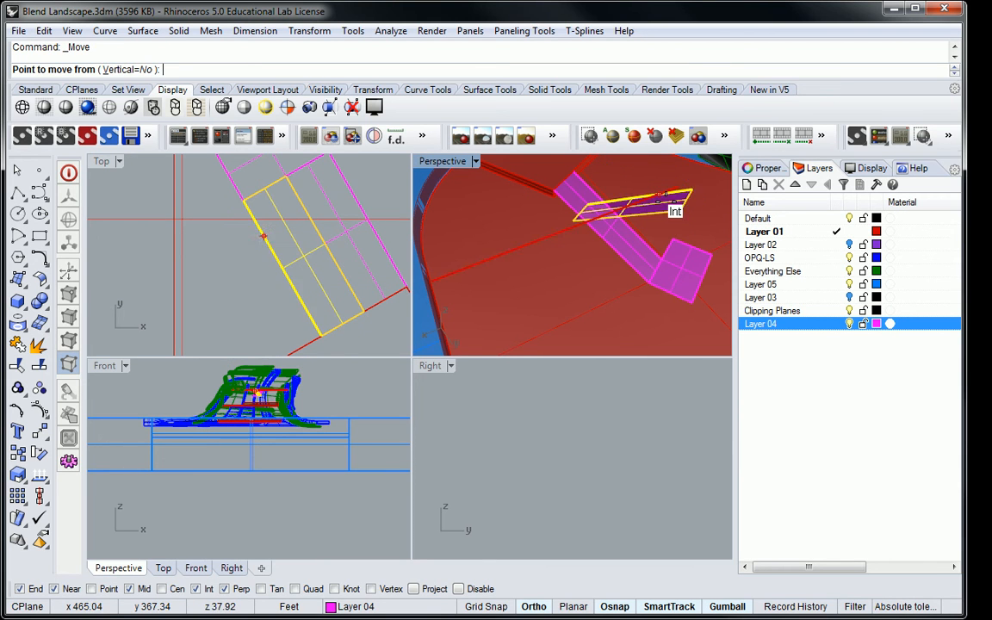
left_click(695, 184)
left_click(657, 245)
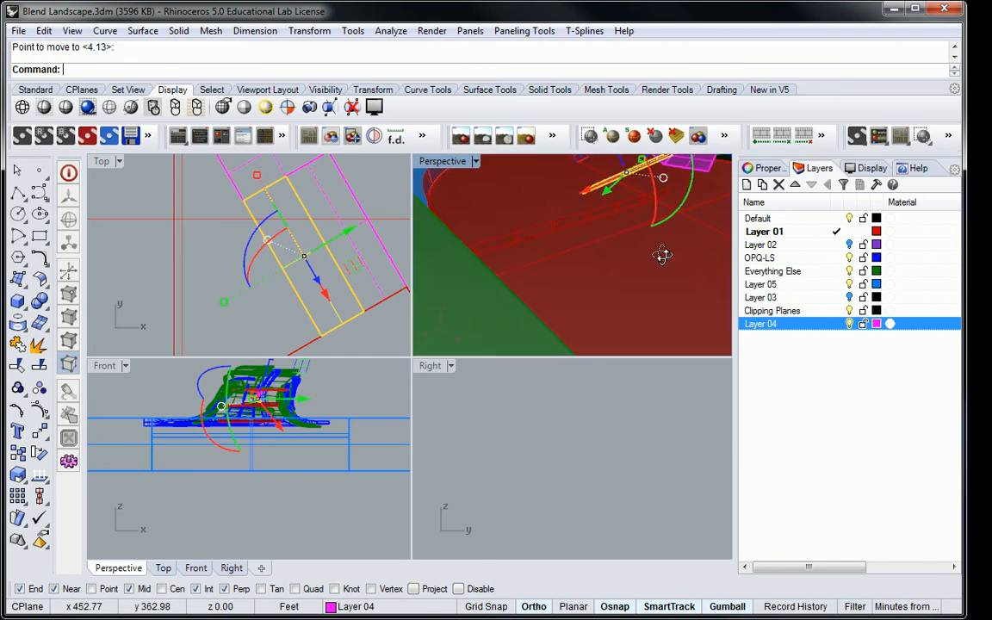
key("Escape")
Step: Examine the gap between the lower flight's bottom edge and the floor slab beneath it in the Front view
scroll(467, 256, "down", 1)
scroll(255, 398, "up", 15)
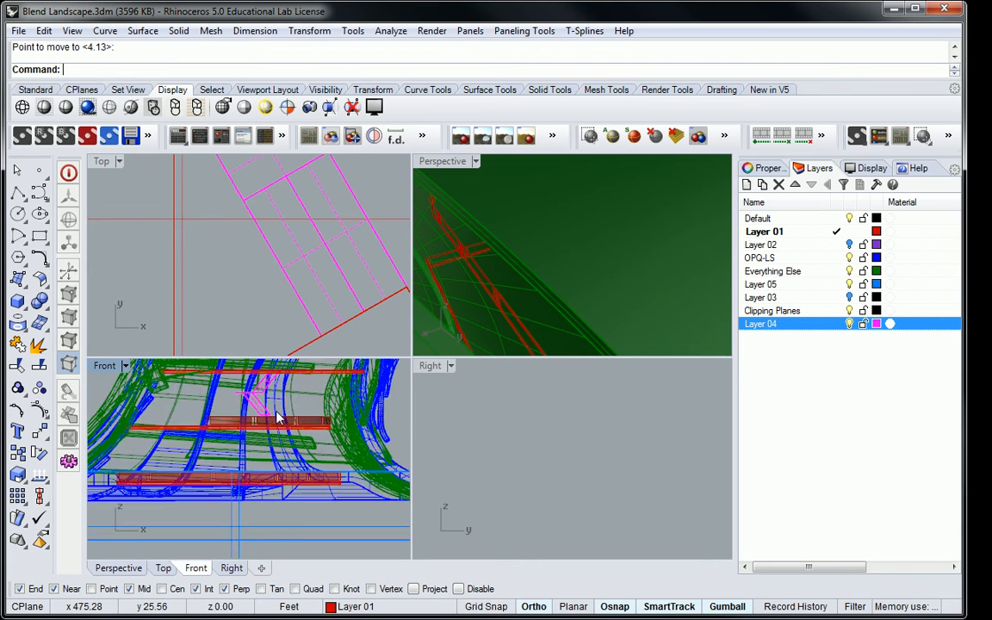
scroll(261, 410, "up", 4)
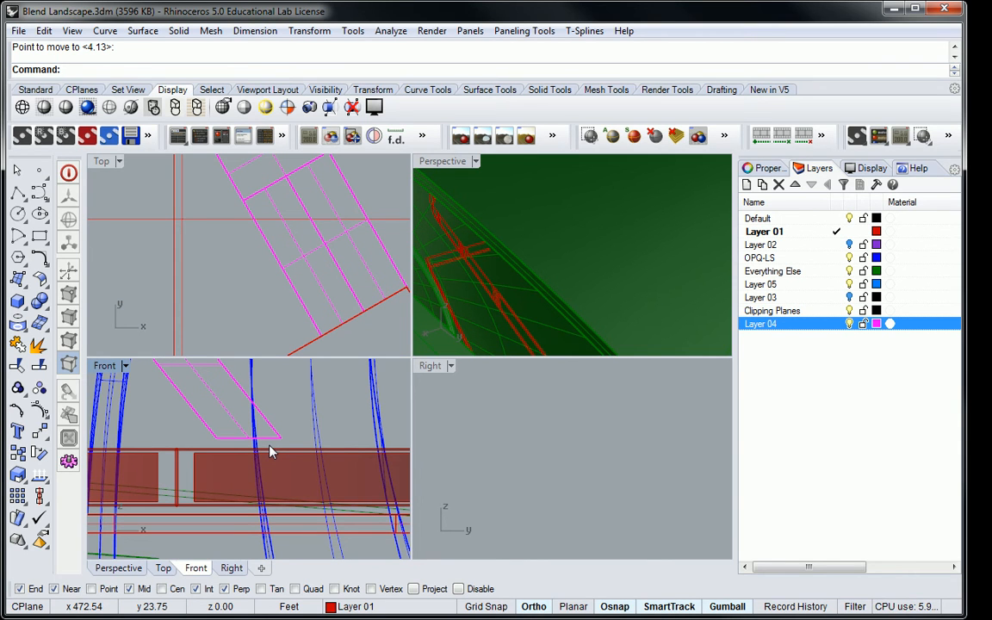
scroll(267, 413, "down", 6)
scroll(203, 467, "up", 2)
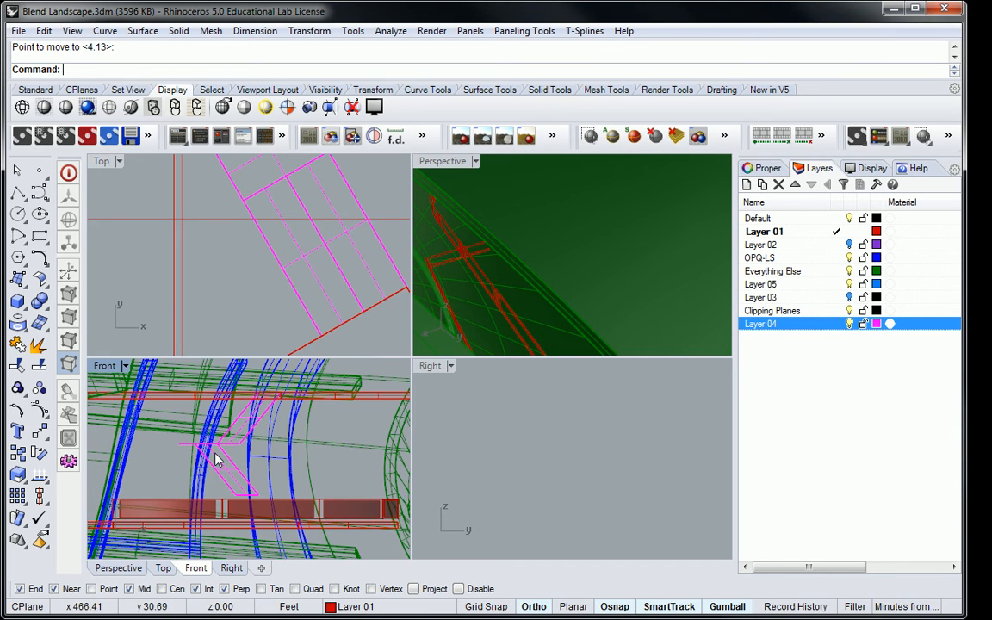
scroll(250, 472, "up", 3)
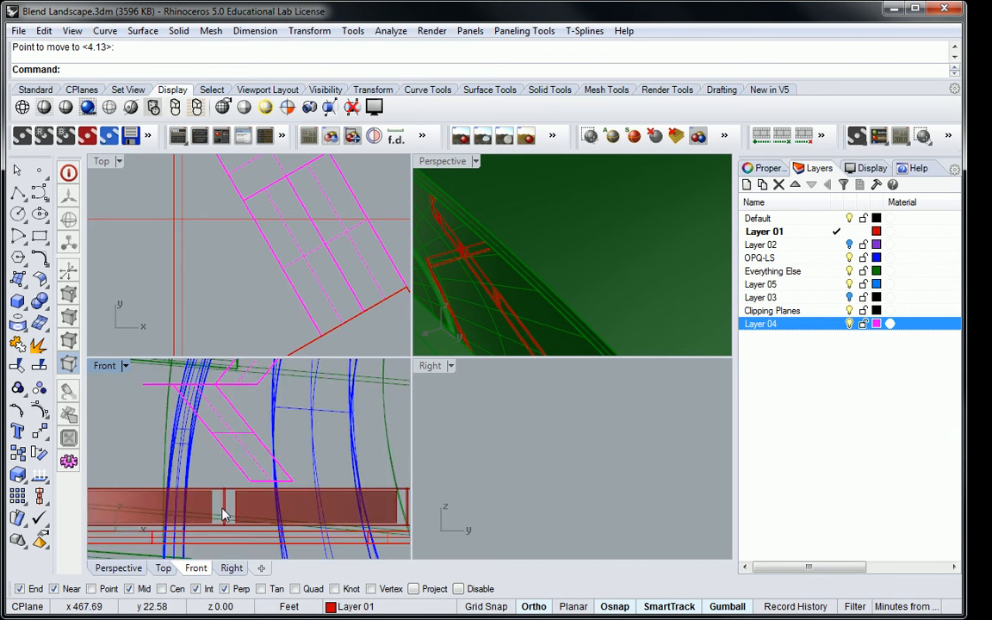
left_click(270, 482)
key("Escape")
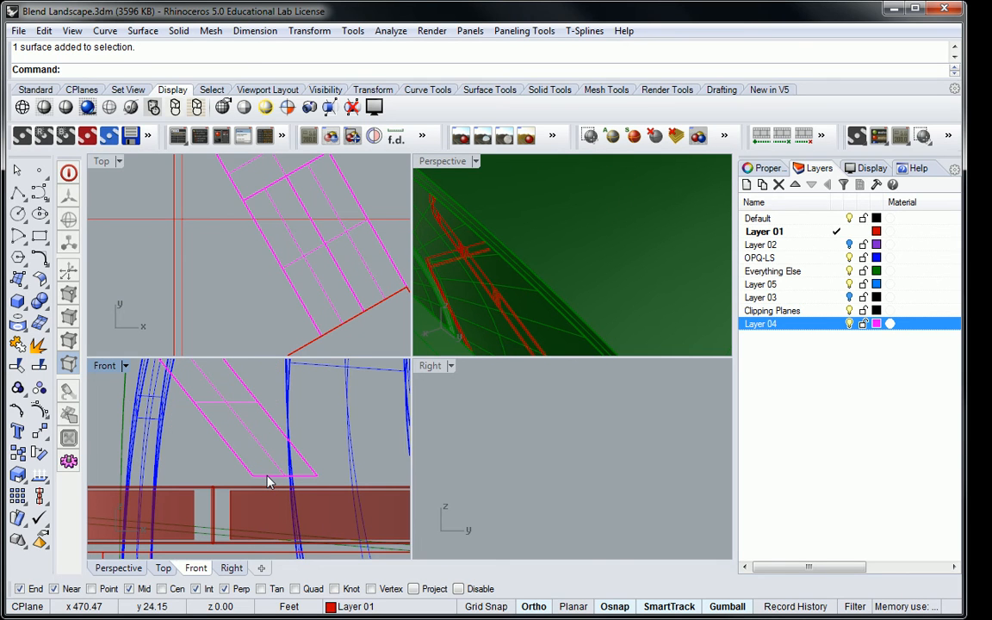
Step: Extend the lower flight 7.5 ft along its slope by moving its bottom edge from the side's midpoint to its endpoint
left_click(267, 477)
scroll(267, 479, "down", 2)
right_click_drag(248, 447, 269, 461)
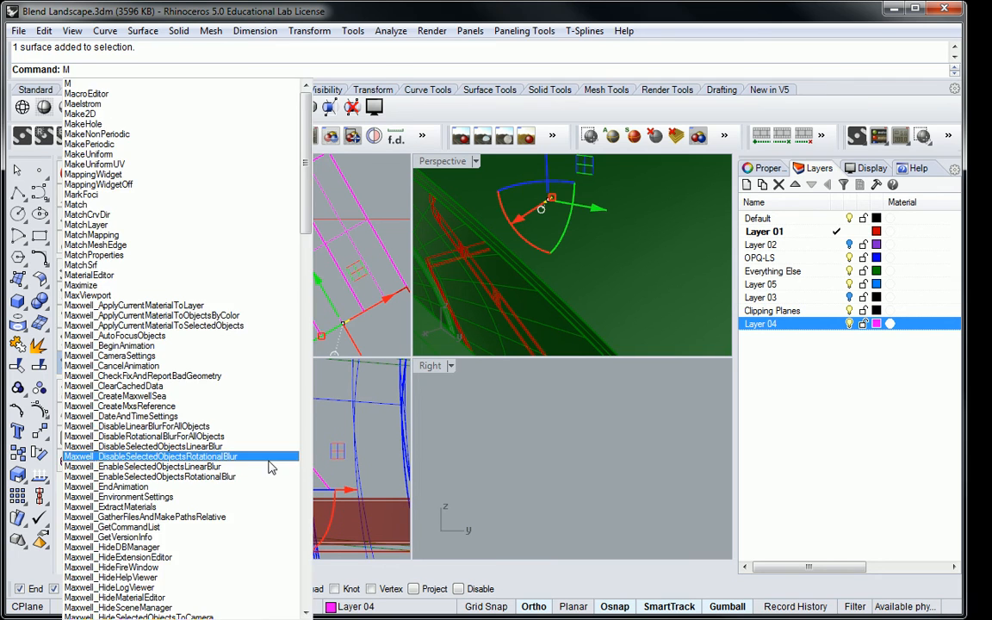
type("M")
key("Return")
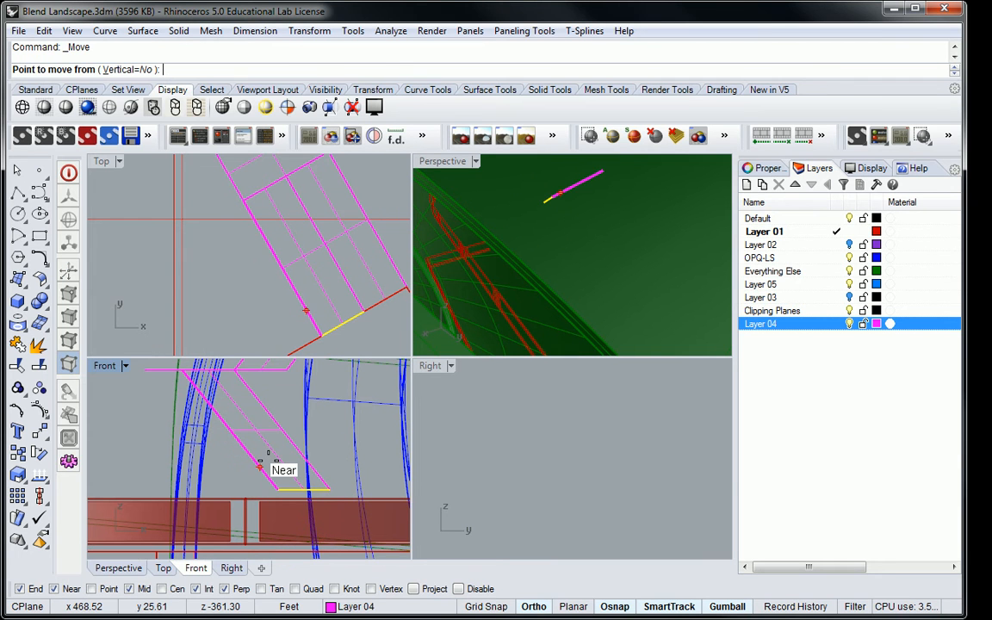
left_click(234, 426)
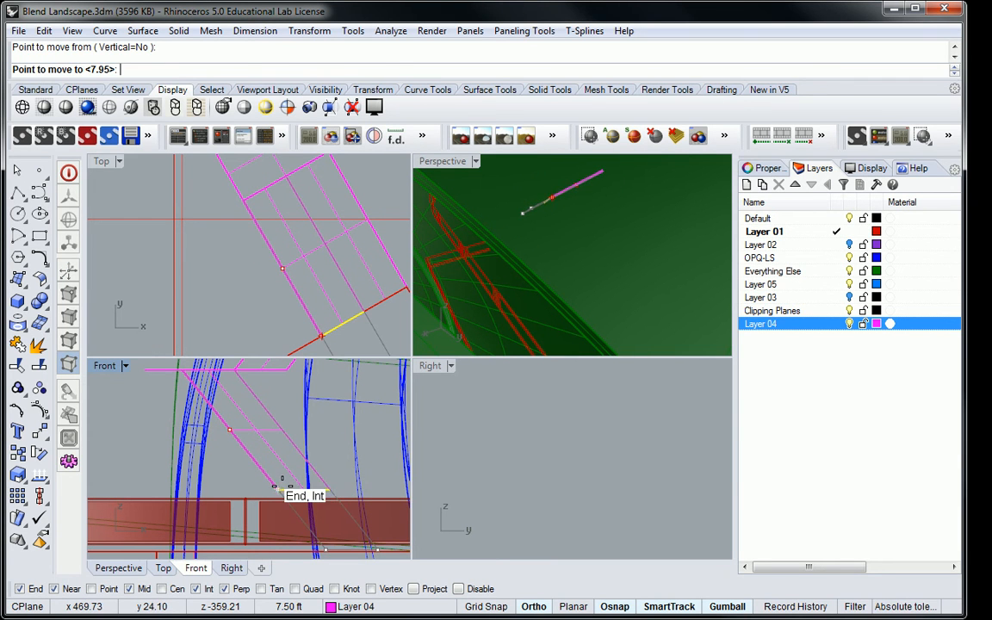
left_click(284, 493)
right_click_drag(272, 474, 219, 392)
scroll(270, 472, "up", 10)
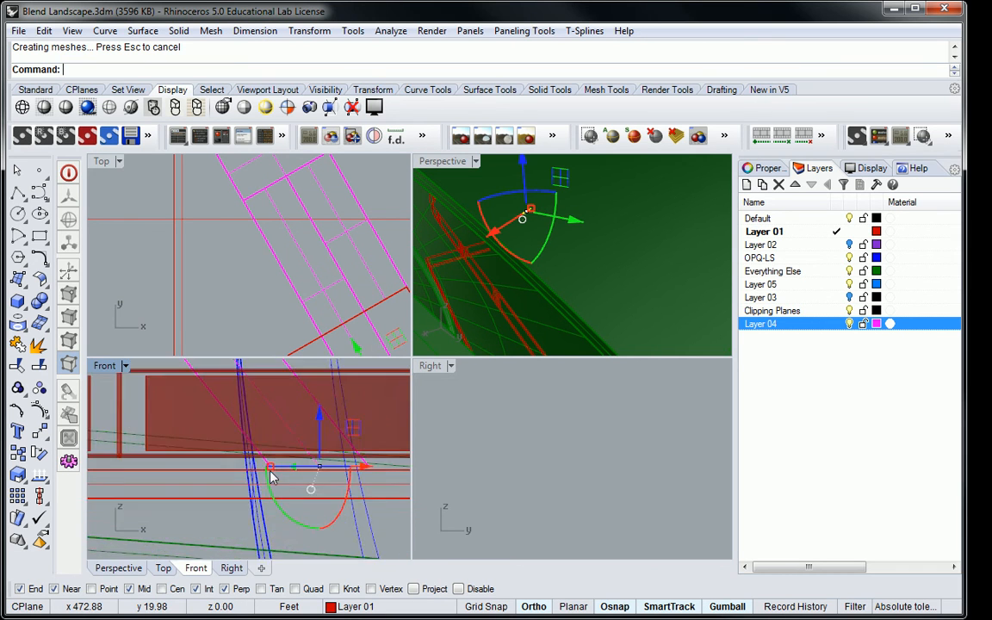
scroll(274, 470, "down", 4)
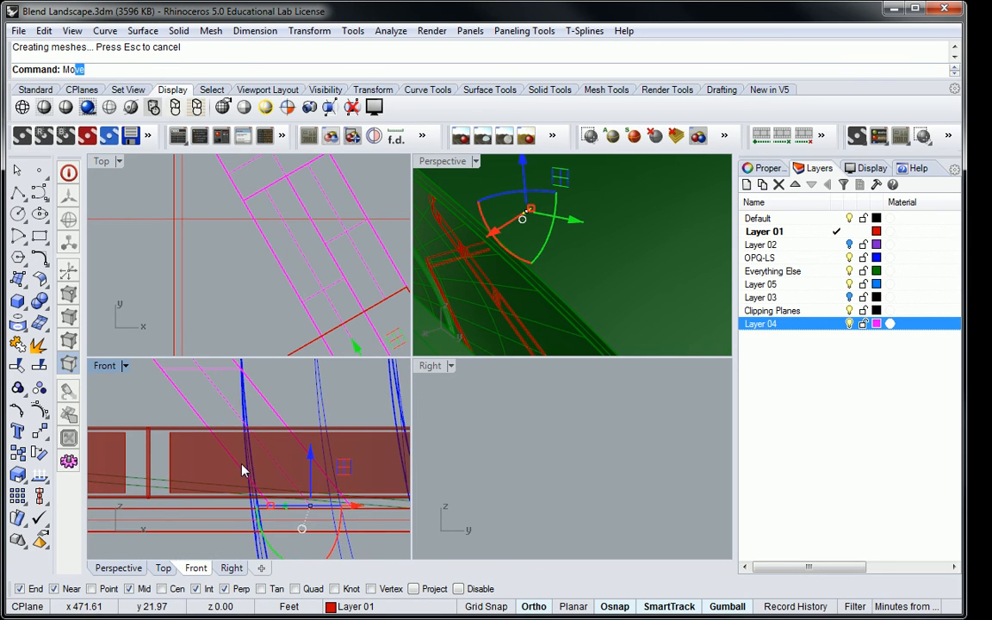
Step: Extend the lower flight a further 2.5 ft along its slope by moving its bottom edge through the floor slab in the Front view
key("Return")
scroll(222, 466, "up", 3)
left_click(193, 413)
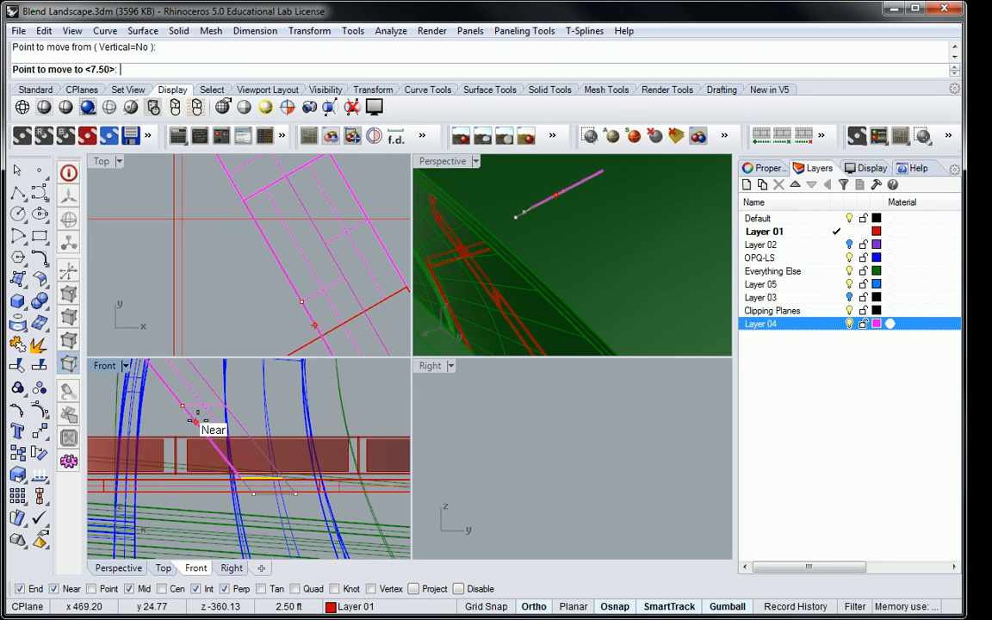
left_click(197, 422)
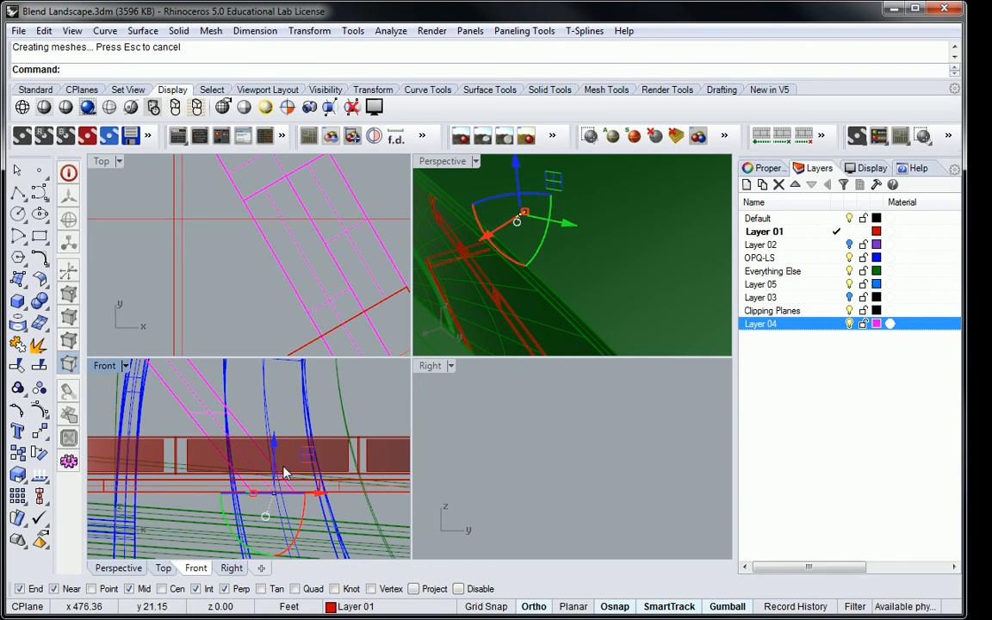
key("Escape")
scroll(269, 504, "up", 4)
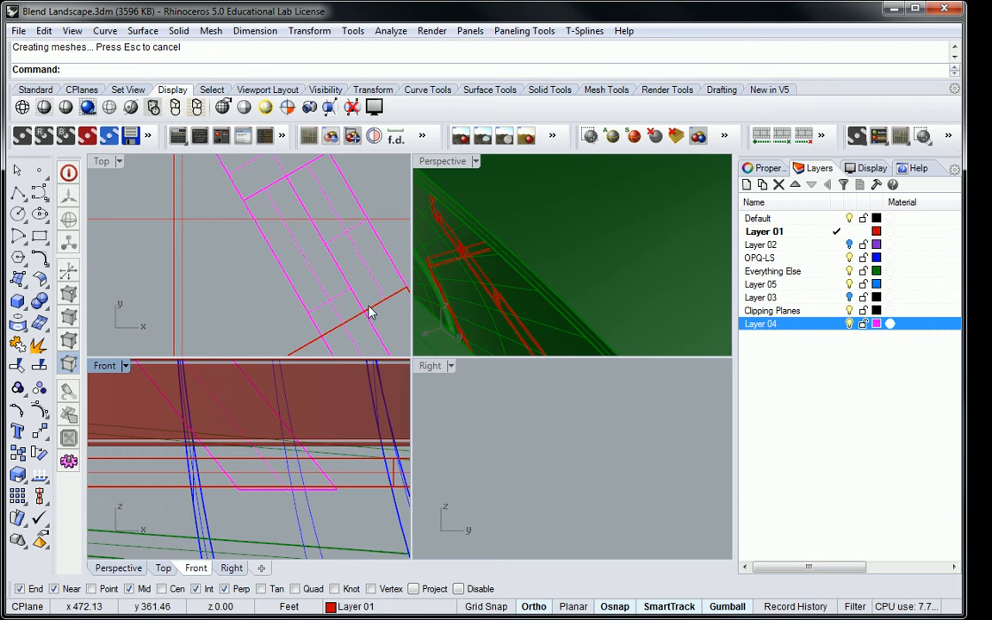
Step: Examine where the lower flight passes through the floor slab, identifying the slab solid and its top outline curve in the Front view
right_click_drag(319, 452, 350, 422)
scroll(302, 436, "up", 4)
left_click(298, 444)
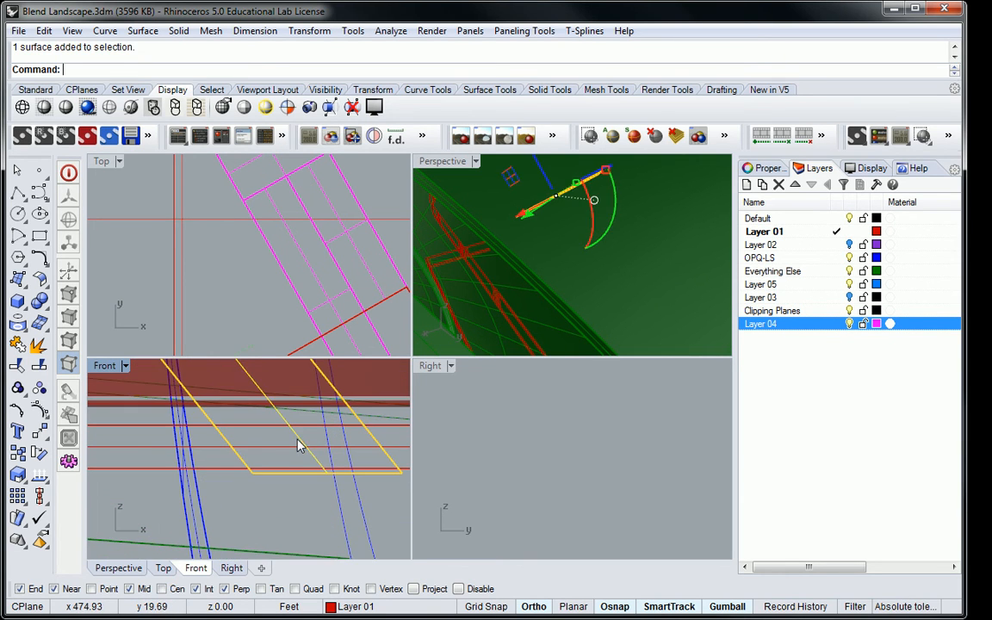
left_click(212, 449)
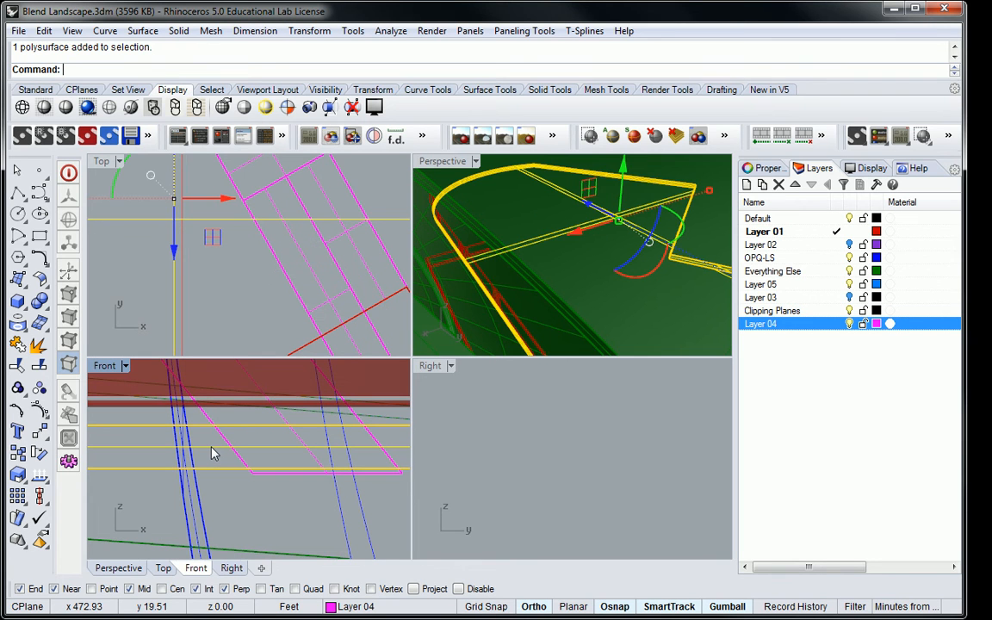
key("Escape")
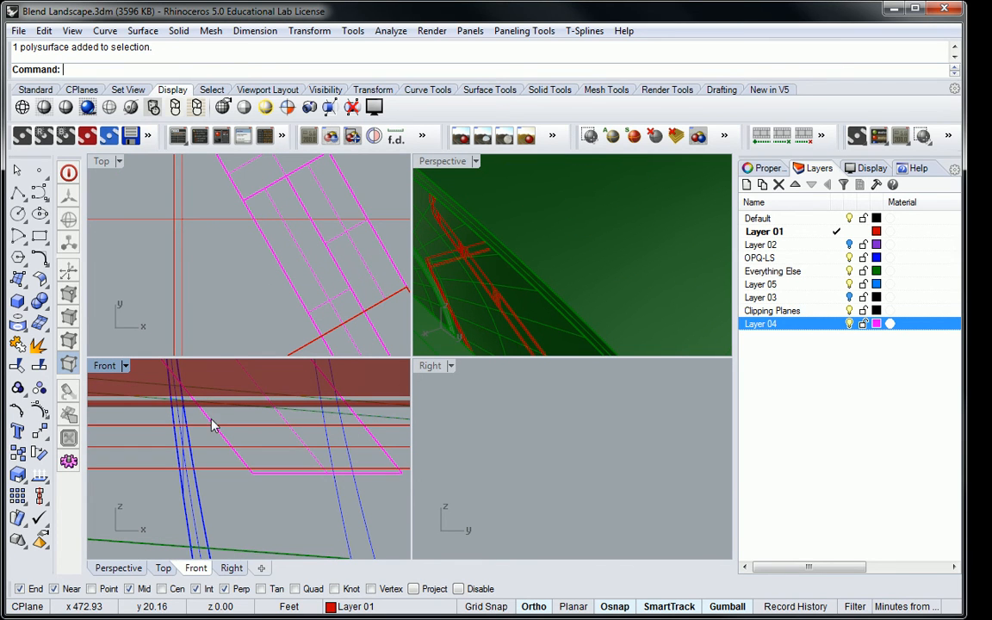
left_click(201, 433)
left_click(258, 410)
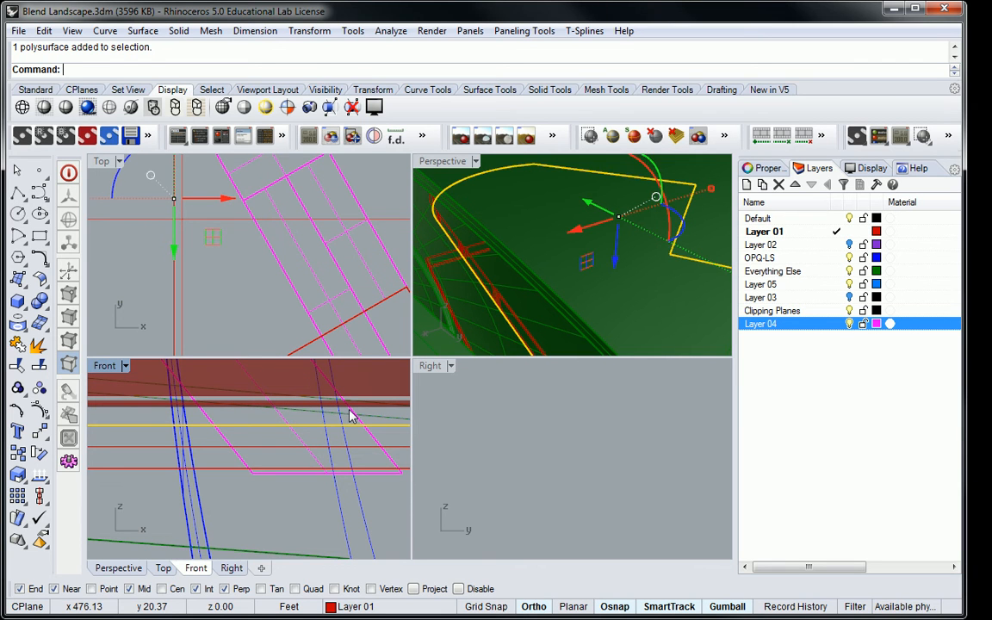
key("Escape")
Step: Trim off the part of the lower flight below the floor slab, using the slab's top outline curve as the cutting object
type("trim")
key("Return")
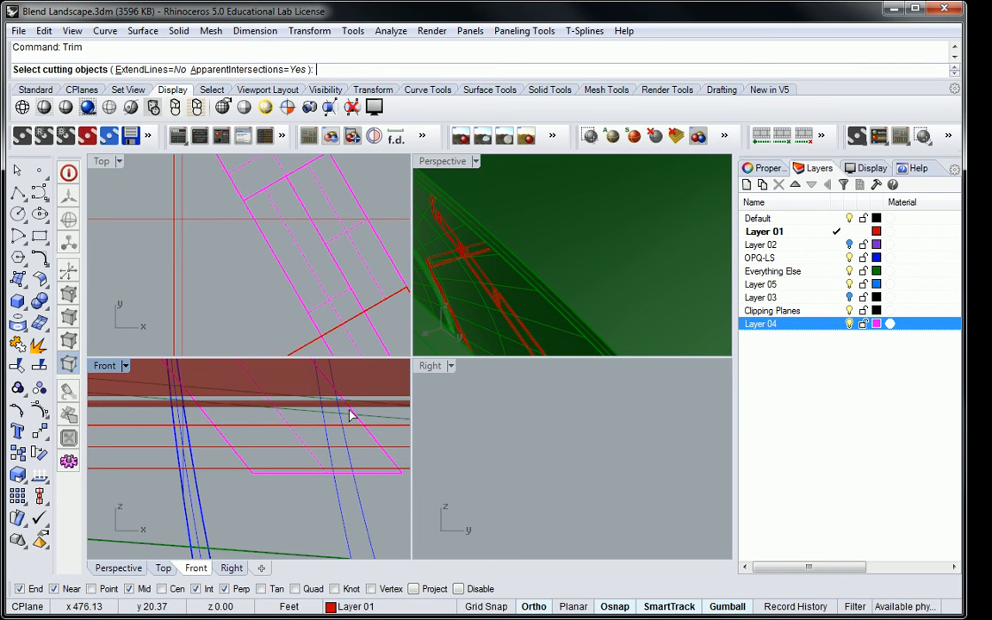
left_click(241, 435)
left_click(289, 411)
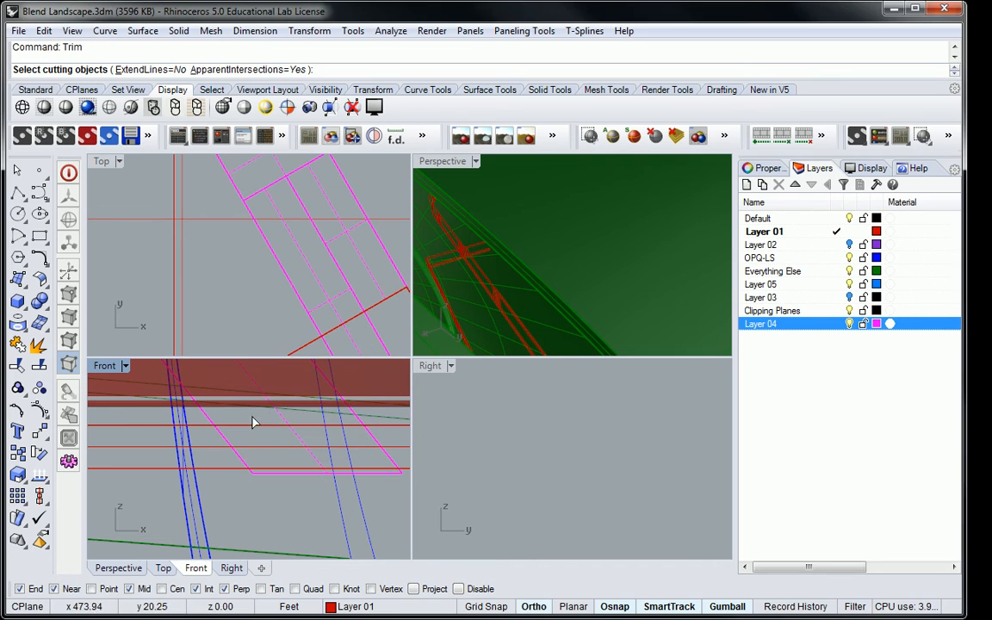
left_click(267, 417)
left_click(290, 415)
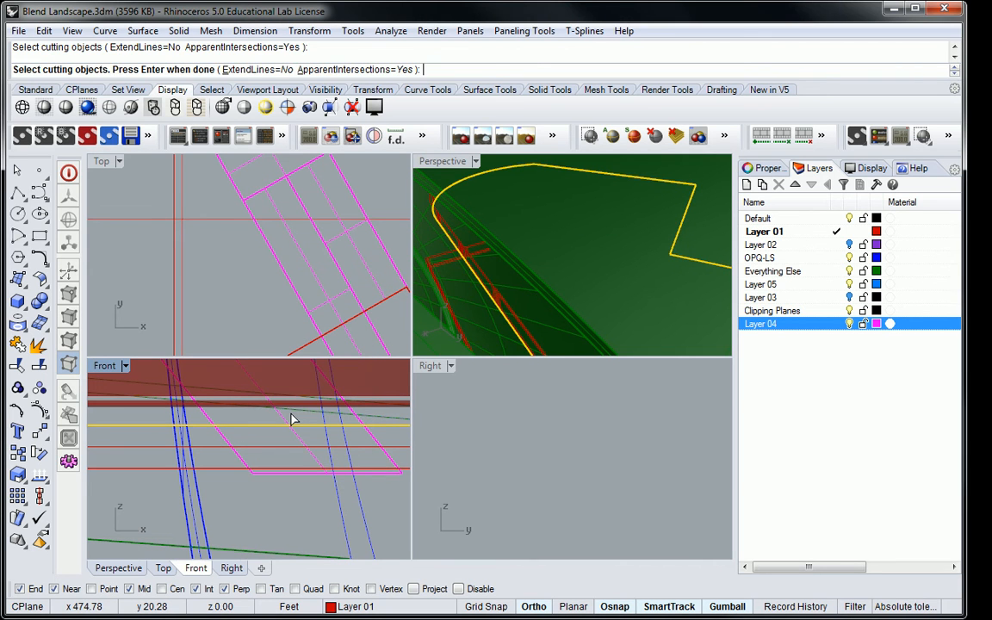
key("Return")
left_click(284, 479)
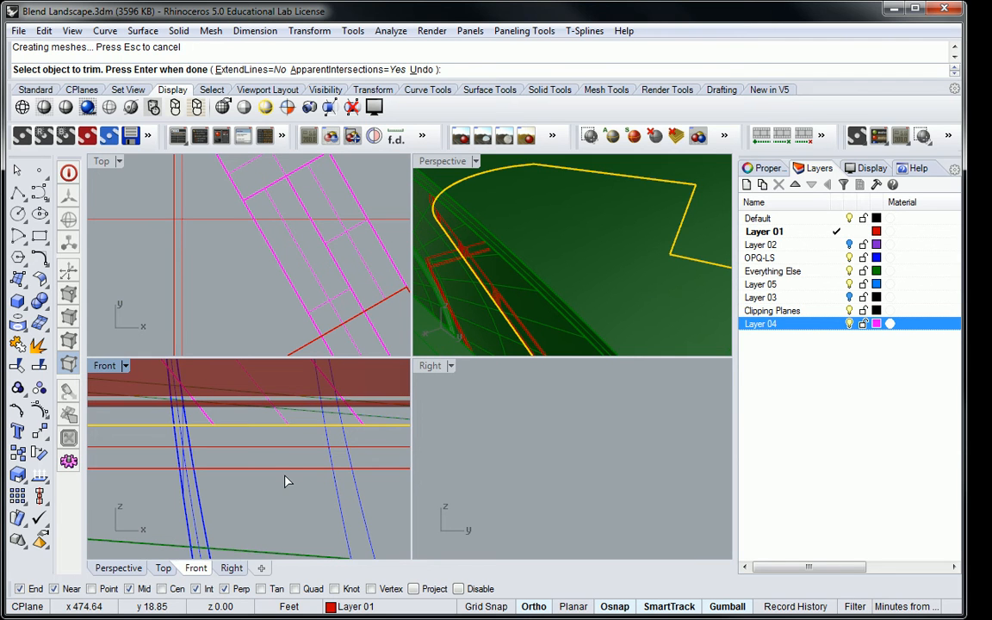
key("Return")
Step: Examine the trimmed stair's connections to the floor slabs from several angles in the Perspective view
scroll(255, 379, "down", 2)
scroll(550, 281, "down", 12)
right_click_drag(565, 266, 542, 265)
scroll(571, 260, "up", 10)
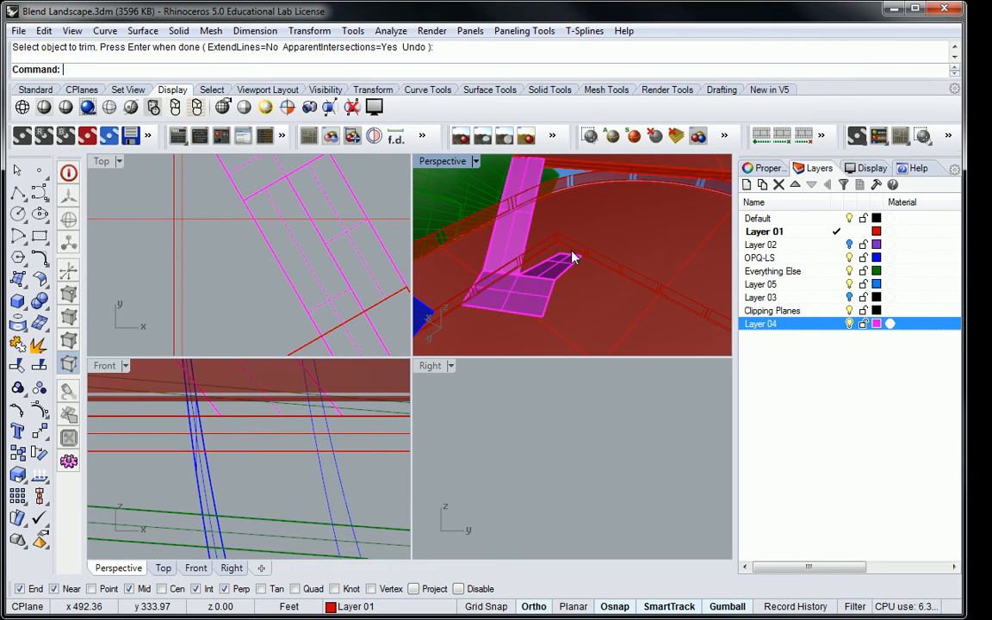
scroll(552, 257, "down", 6)
right_click(835, 245)
right_click_drag(529, 224, 532, 266)
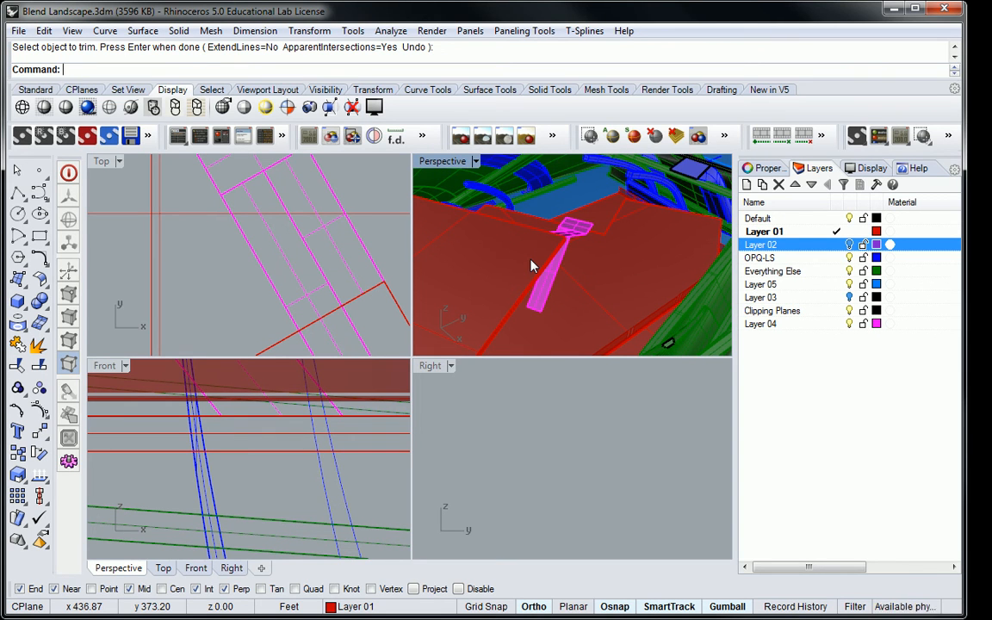
right_click_drag(531, 266, 577, 263)
scroll(577, 263, "up", 5)
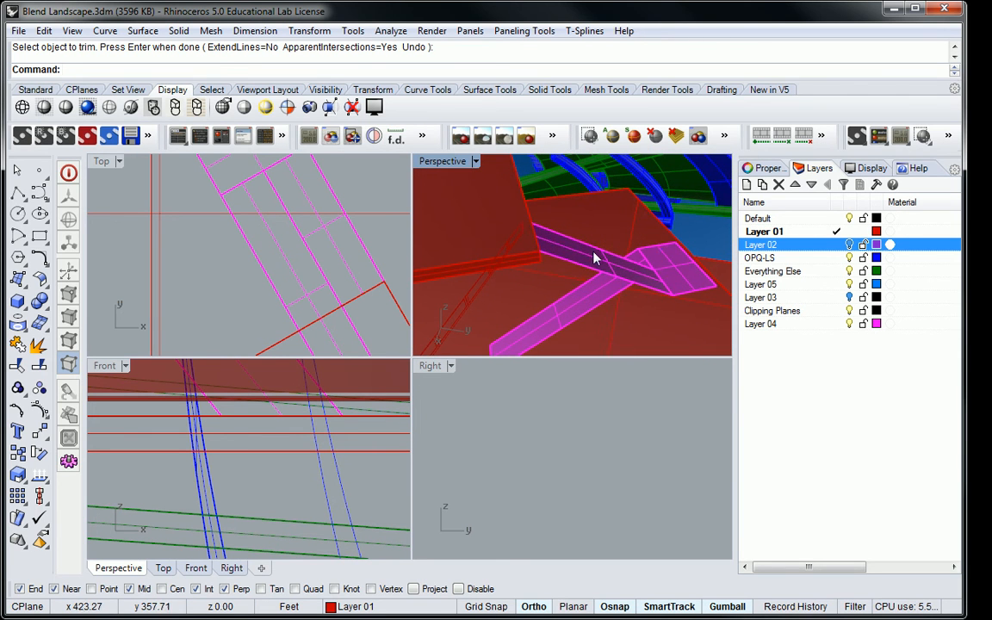
Step: Extract the wireframe curves of the upper stair flight with ExtractWireframe and switch to Grasshopper
left_click(594, 257)
type("Ex")
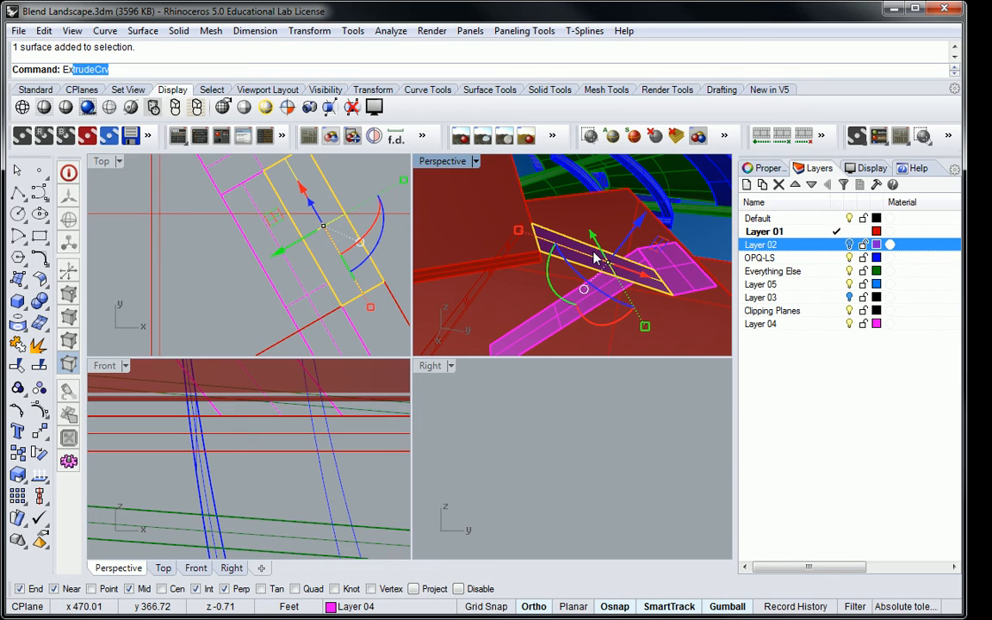
type("tractWireframe")
key("Return")
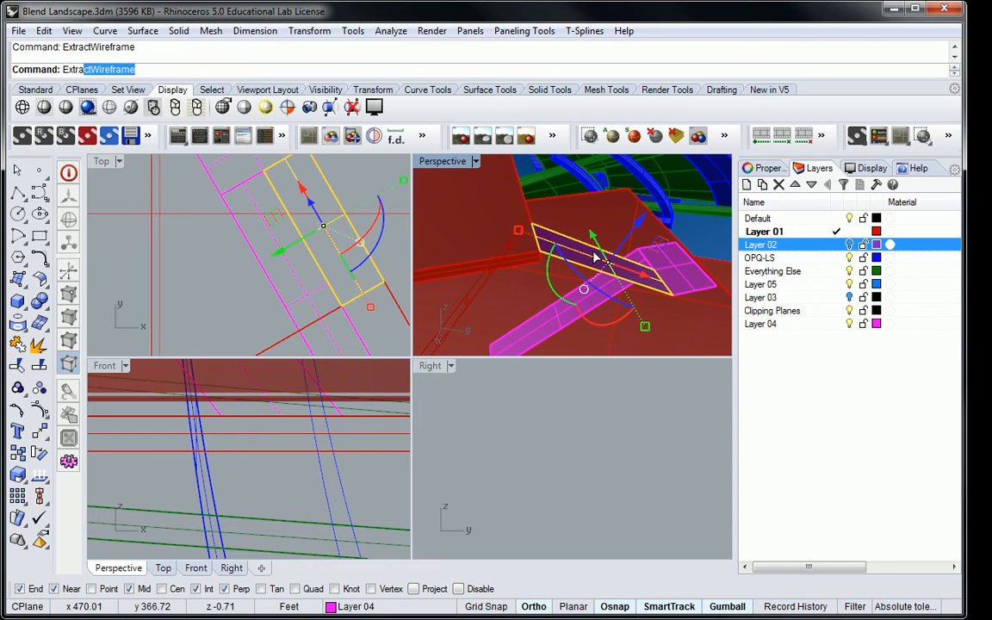
right_click_drag(594, 252, 495, 262)
left_click(469, 264)
key("Escape")
key("alt+Tab")
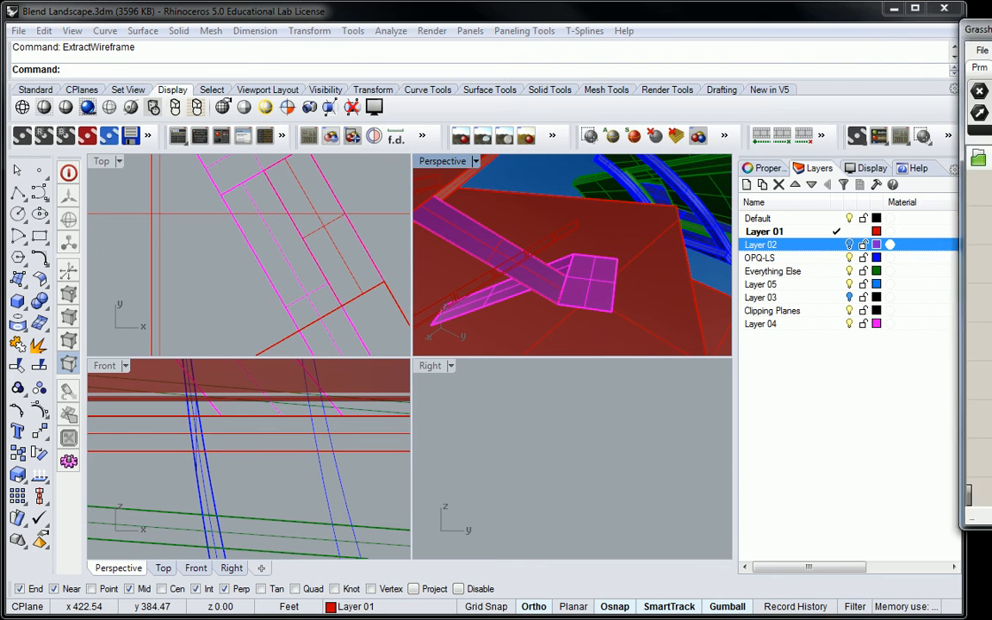
right_click(836, 248)
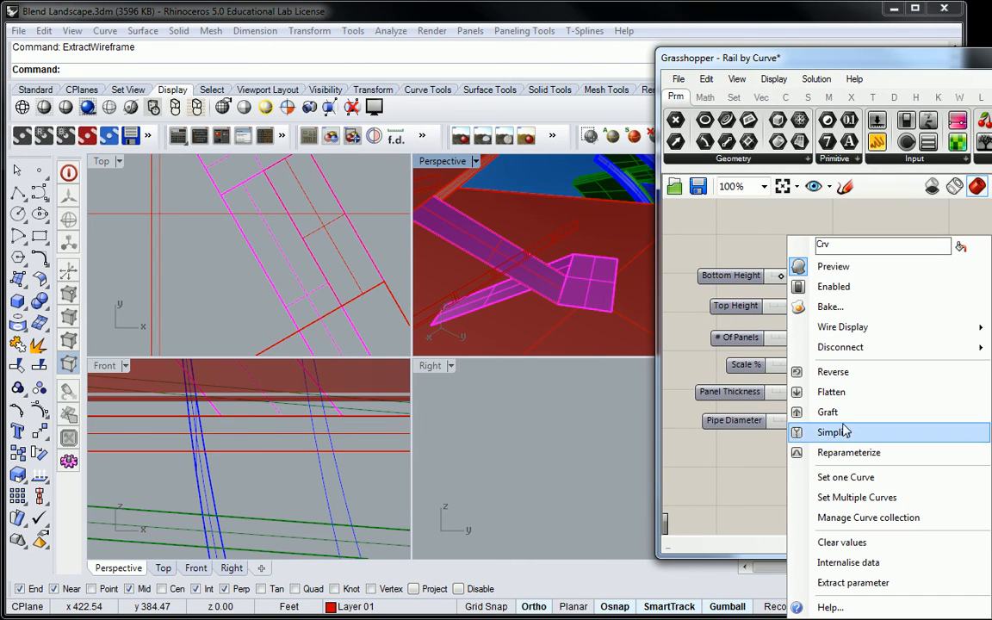
left_click(852, 497)
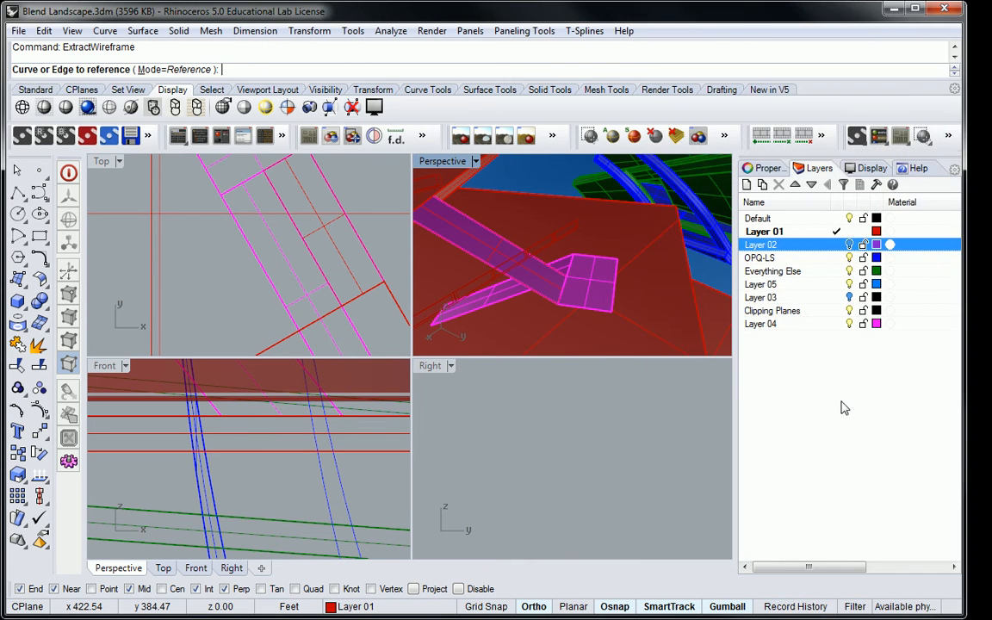
key("Return")
Step: Add the upper flight's two long side curves to the existing curve collection of the railing definition's Crv parameter
right_click(825, 247)
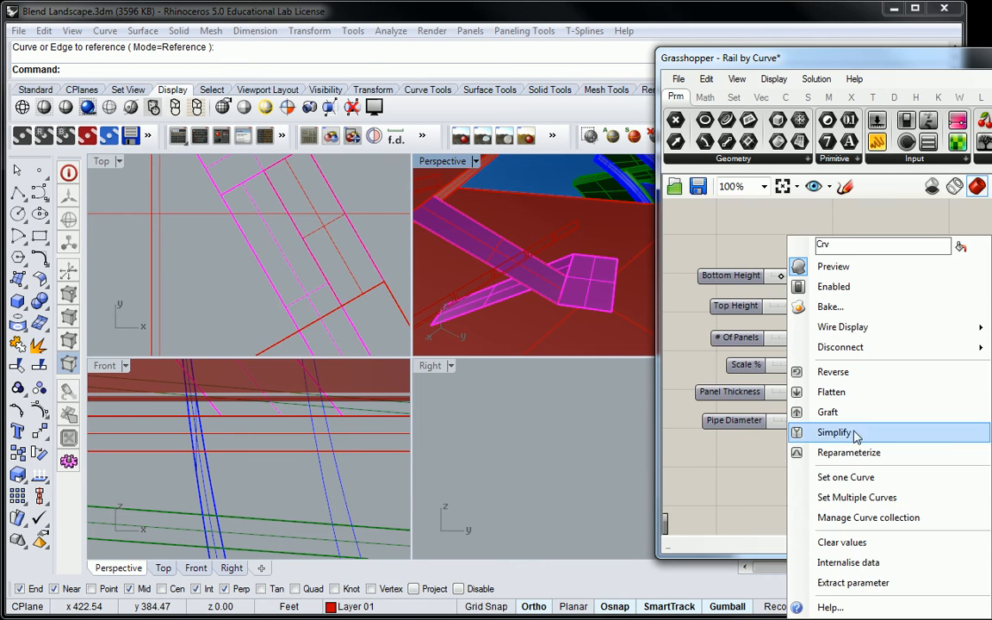
left_click(827, 517)
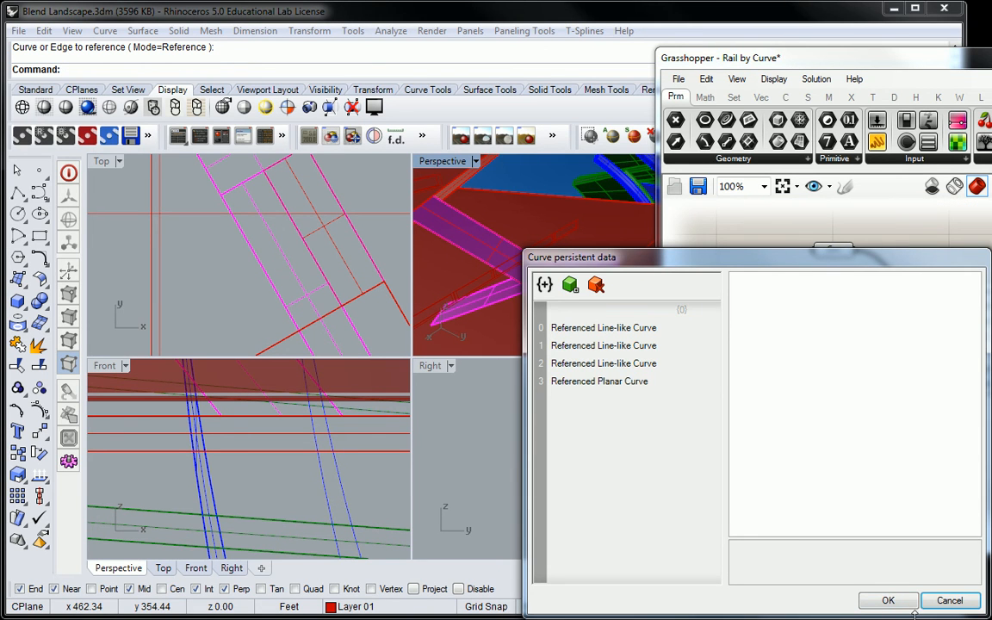
left_click(569, 286)
left_click(470, 254)
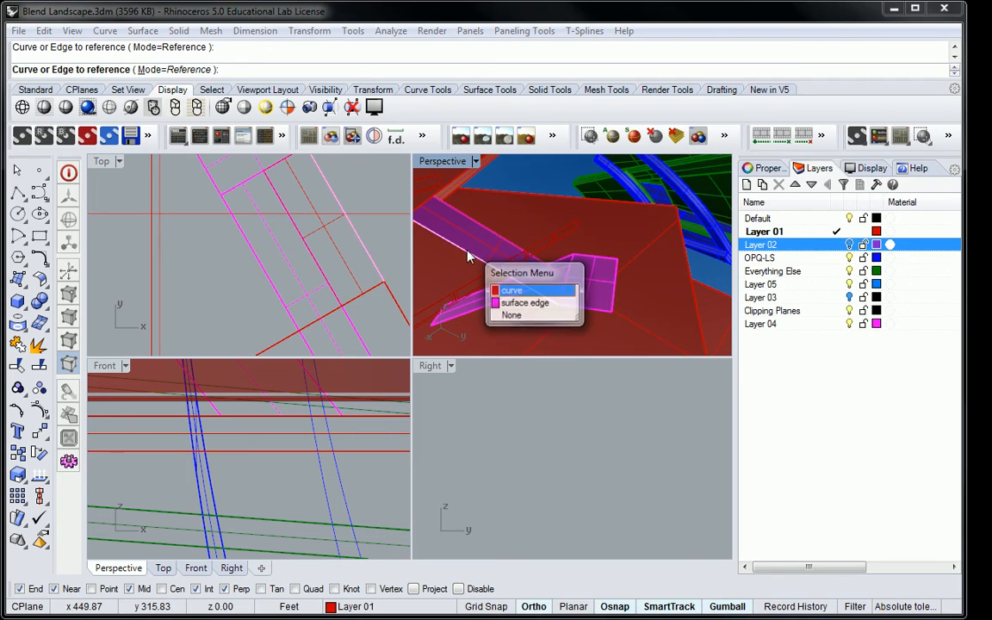
left_click(511, 287)
left_click(544, 285)
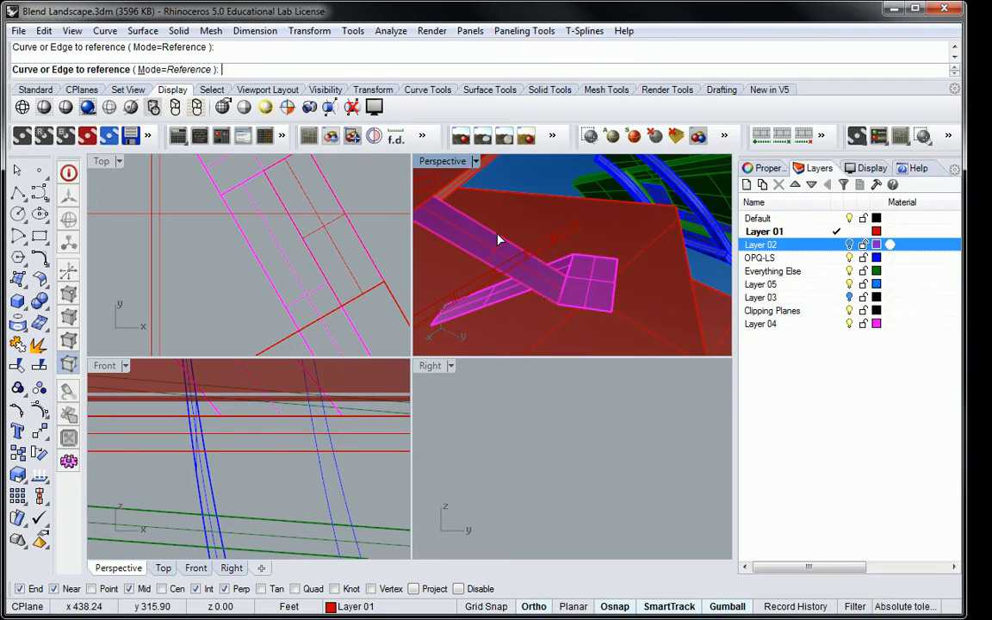
left_click(508, 245)
left_click(533, 272)
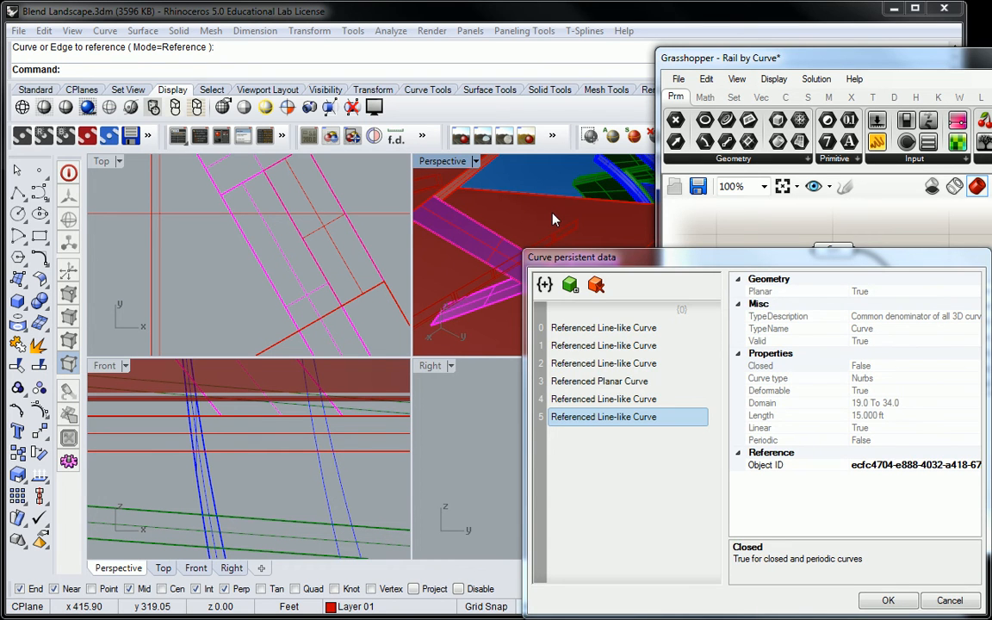
left_click(888, 600)
Step: Duplicate the complete railing definition, including its curve input, sliders and cluster, and space the two copies vertically on the canvas
right_click_drag(594, 310, 410, 234)
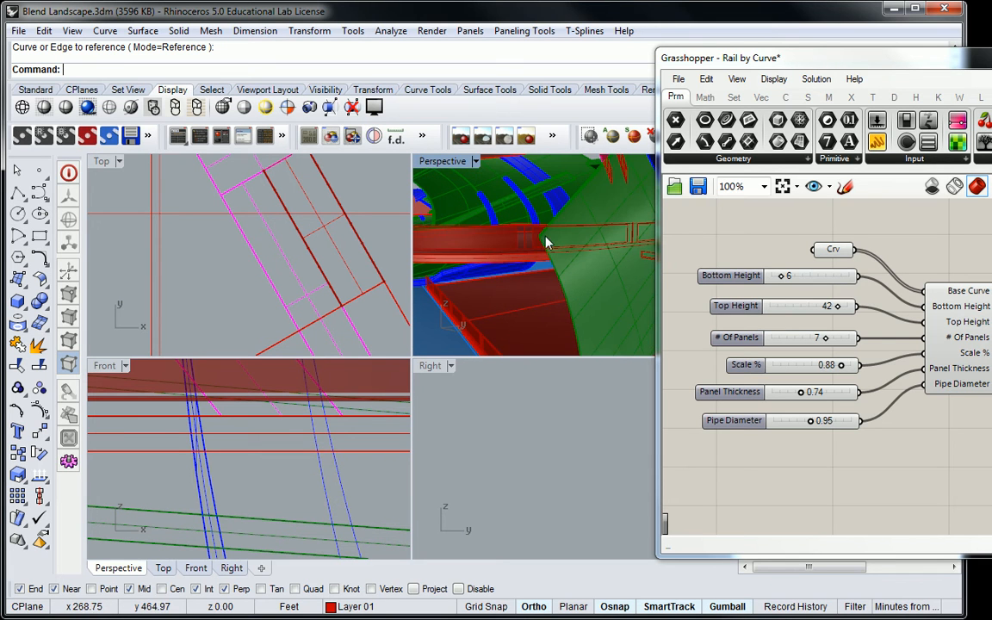
right_click_drag(479, 211, 507, 252)
scroll(506, 253, "up", 5)
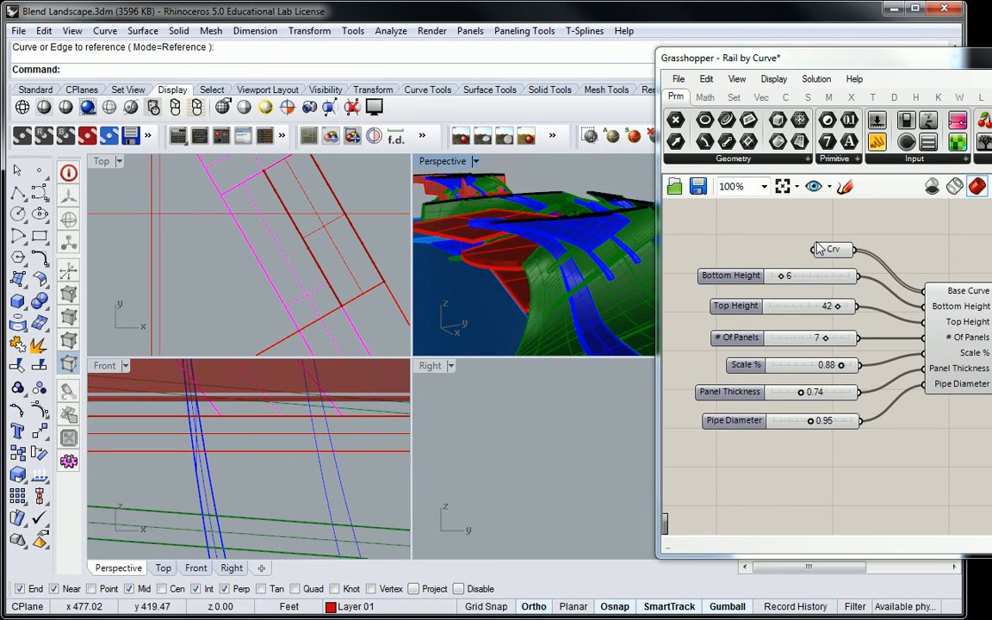
scroll(876, 241, "down", 4)
scroll(876, 241, "up", 3)
left_click_drag(892, 241, 704, 380)
key("ctrl+c")
key("ctrl+v")
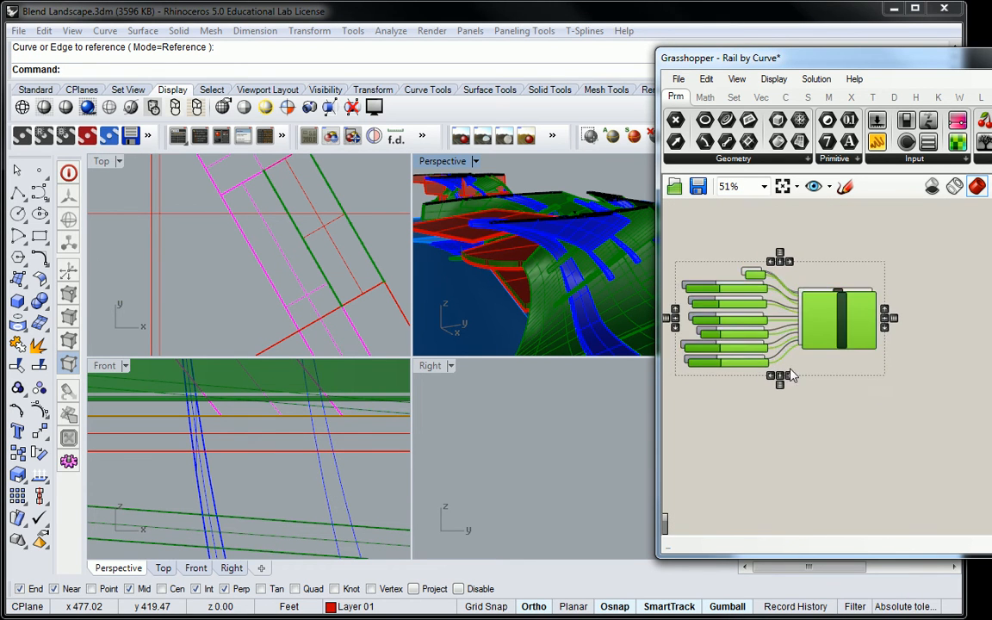
scroll(779, 364, "down", 1)
right_click_drag(780, 363, 776, 304)
left_click_drag(822, 252, 830, 375)
left_click(822, 306)
Step: Reference three outer edge curves of the lowest floor slab as the multiple curves of the upper railing definition's Crv parameter
scroll(738, 213, "up", 4)
right_click_drag(478, 222, 505, 213)
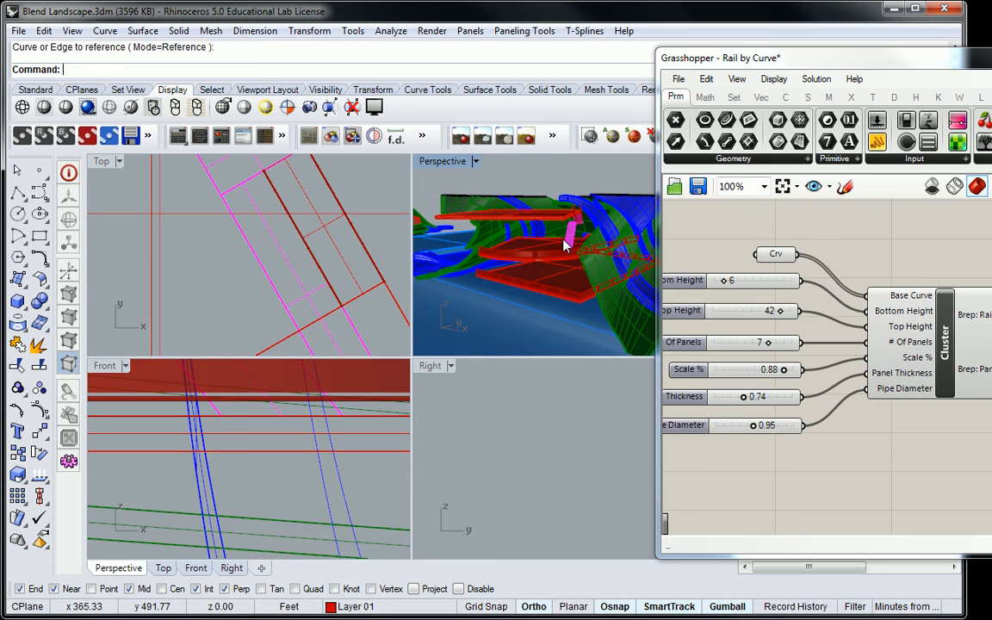
right_click(766, 259)
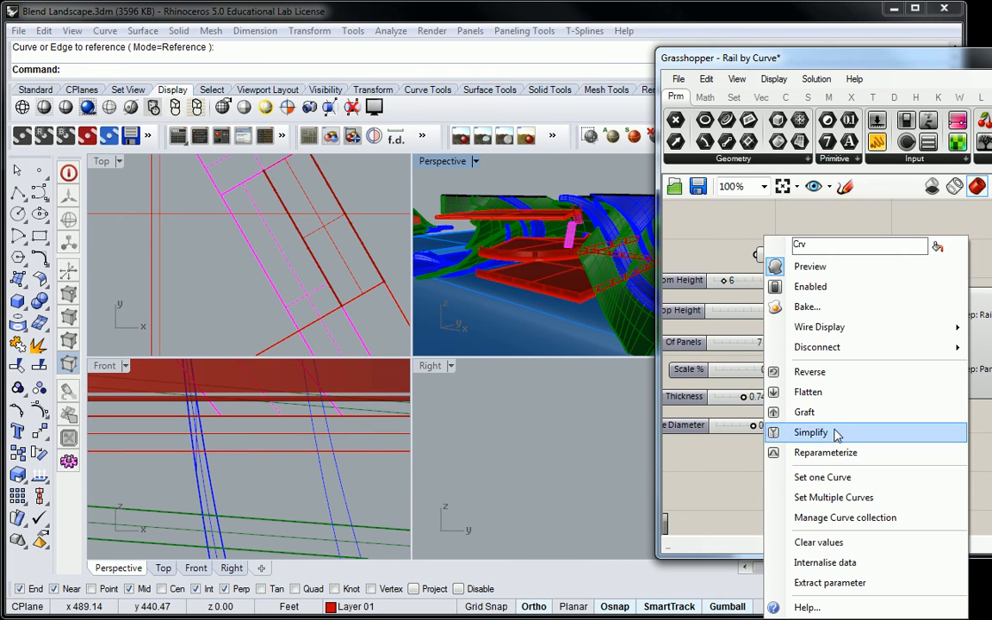
left_click(820, 504)
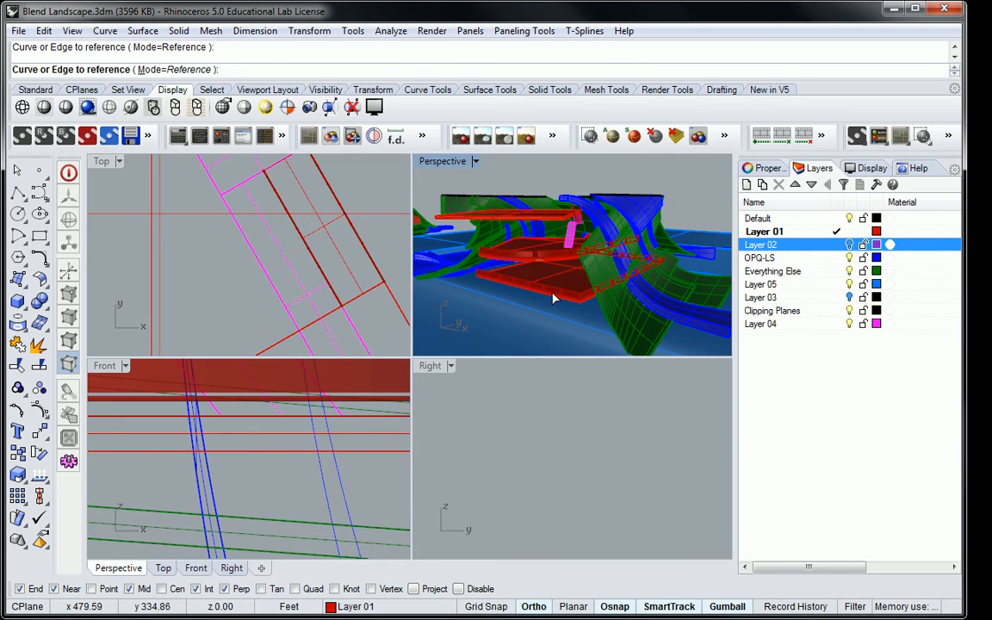
scroll(554, 300, "up", 3)
left_click(553, 294)
left_click(602, 336)
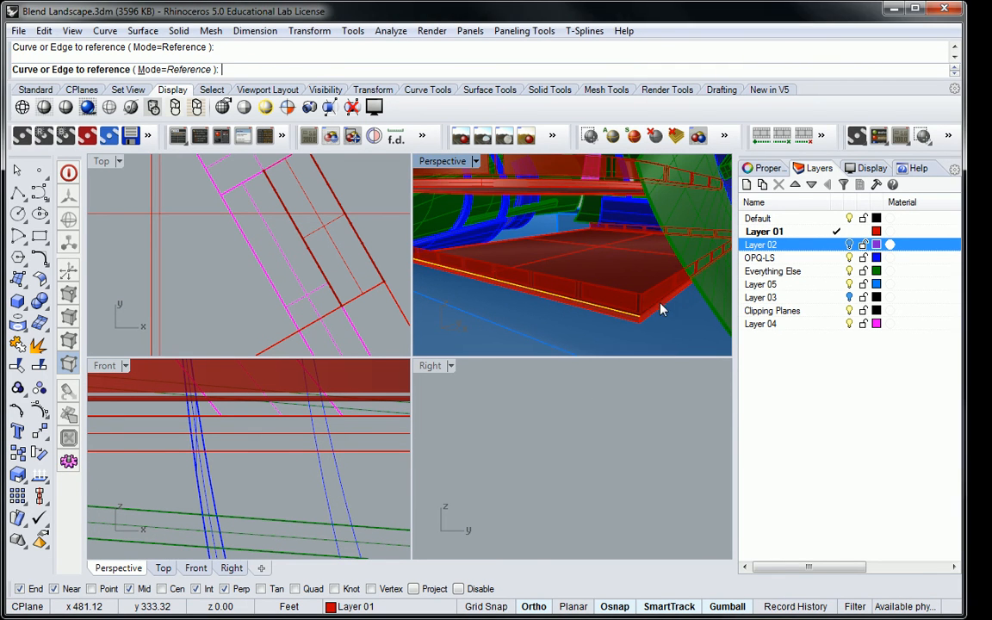
left_click(660, 299)
left_click(711, 344)
left_click(646, 231)
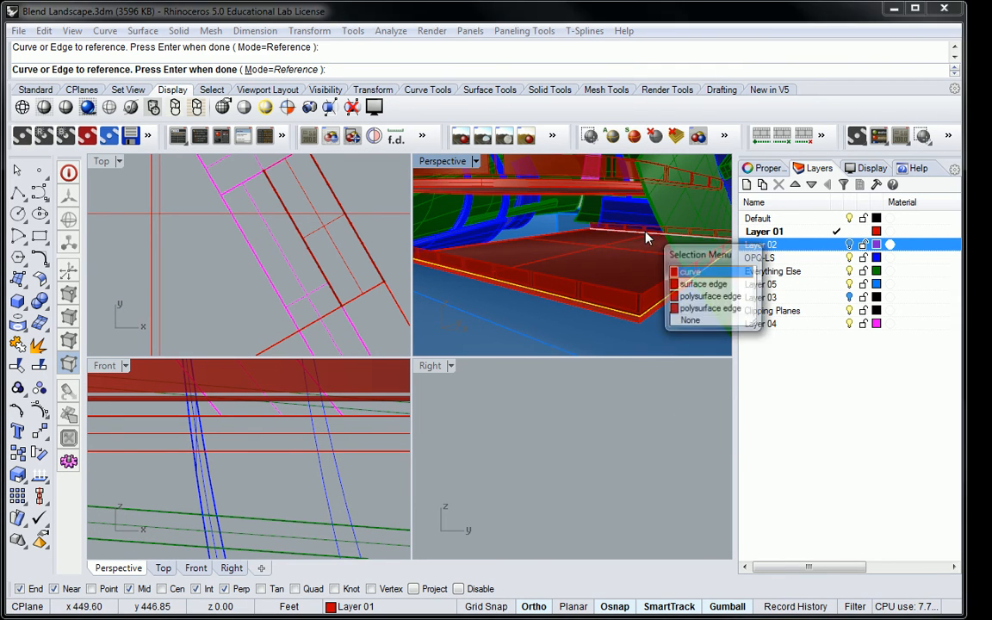
left_click(691, 267)
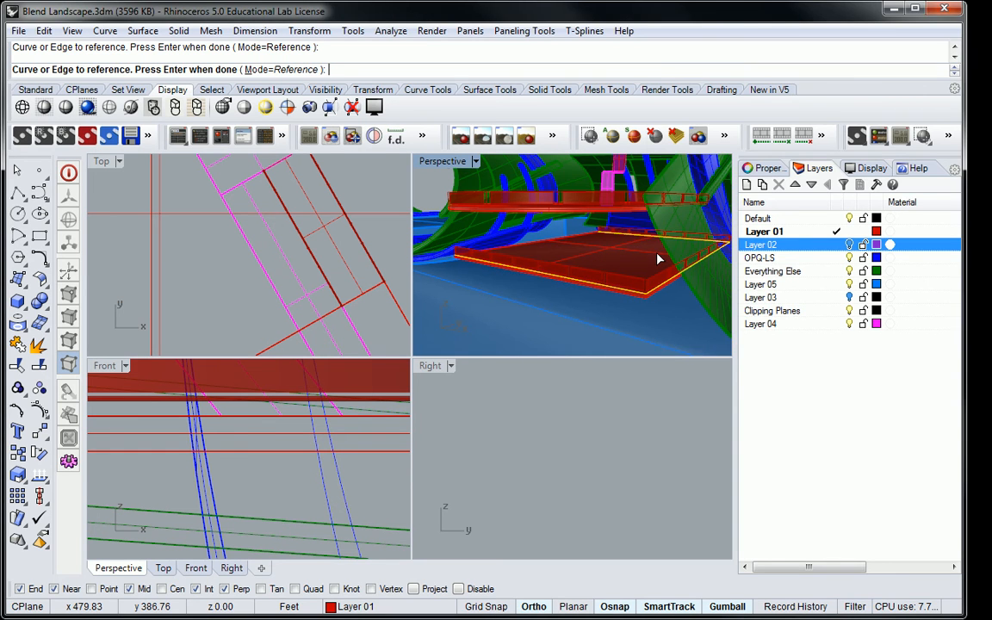
key("Return")
scroll(785, 227, "down", 2)
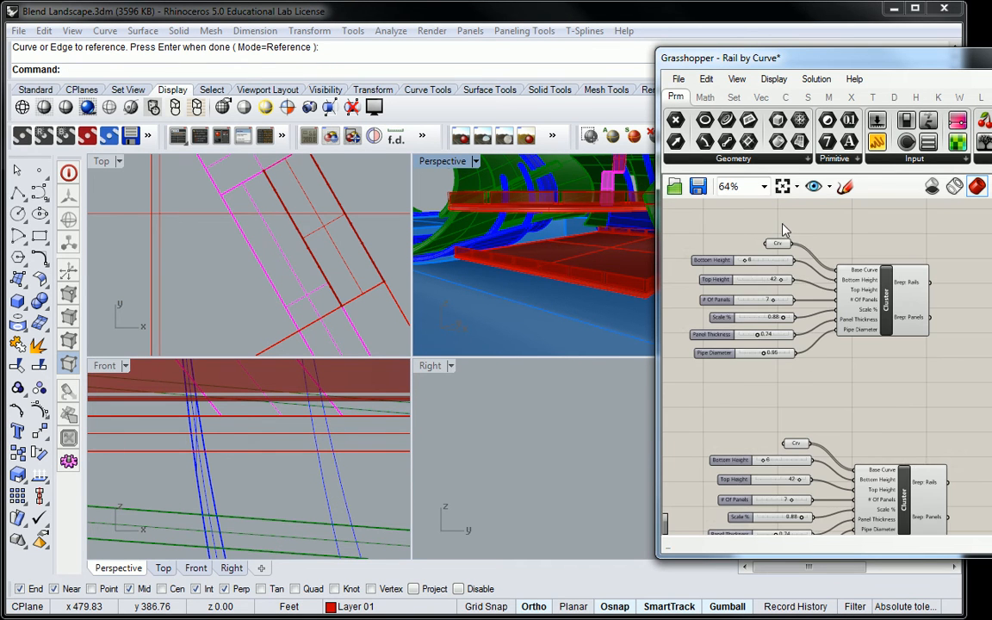
right_click_drag(802, 381, 790, 324)
right_click_drag(594, 209, 587, 224)
right_click_drag(761, 217, 757, 304)
right_click(767, 268)
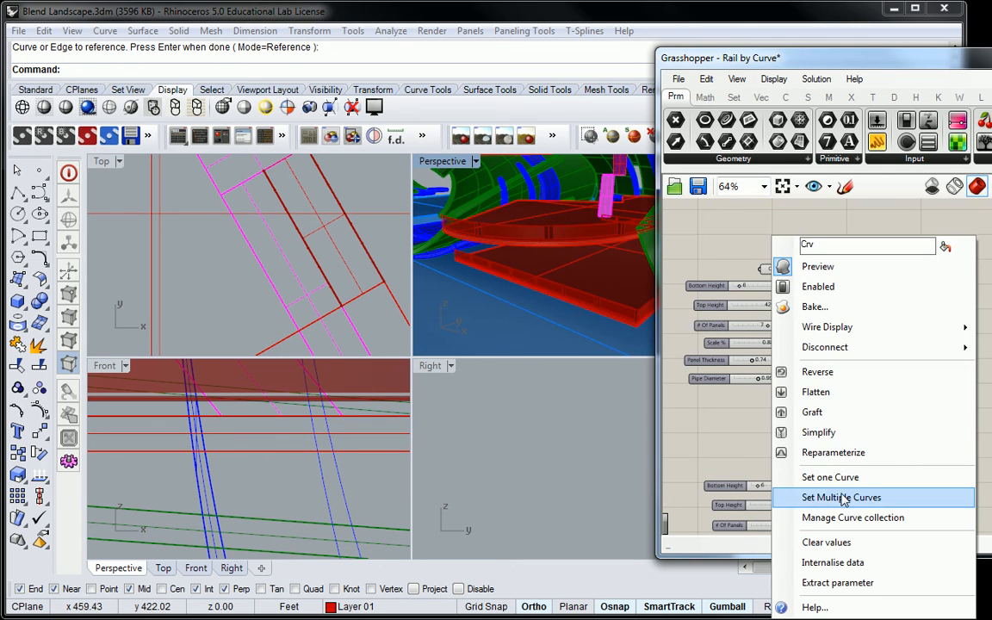
left_click(840, 547)
left_click(888, 601)
Step: Reference only the upper stair flight's two long side curves as the multiple curves of the lower railing definition's Crv parameter
right_click_drag(775, 406, 751, 324)
scroll(792, 379, "up", 3)
right_click(793, 379)
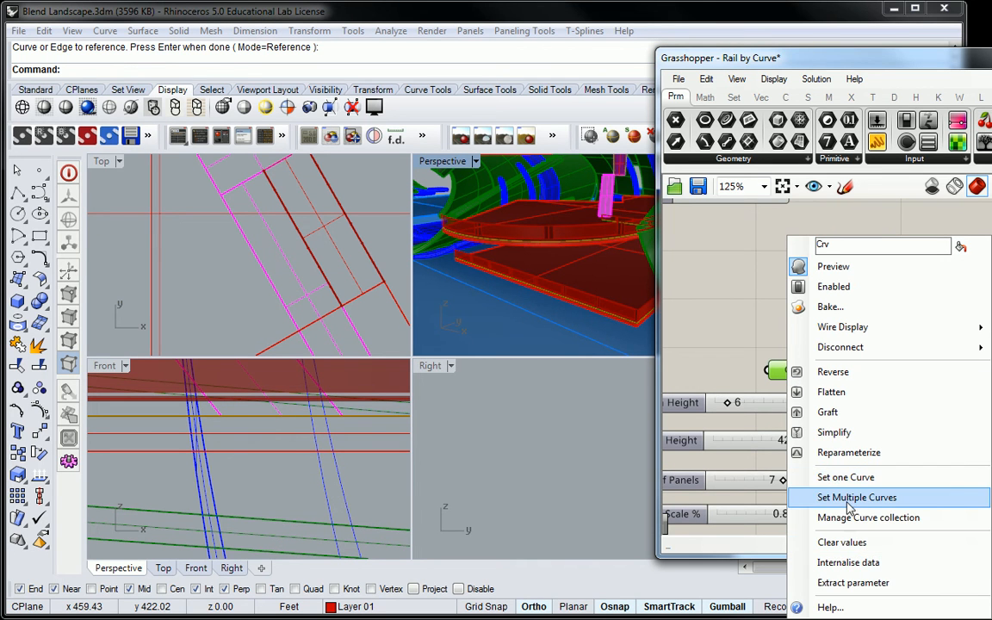
left_click(853, 497)
right_click_drag(552, 222, 517, 215)
scroll(534, 222, "up", 8)
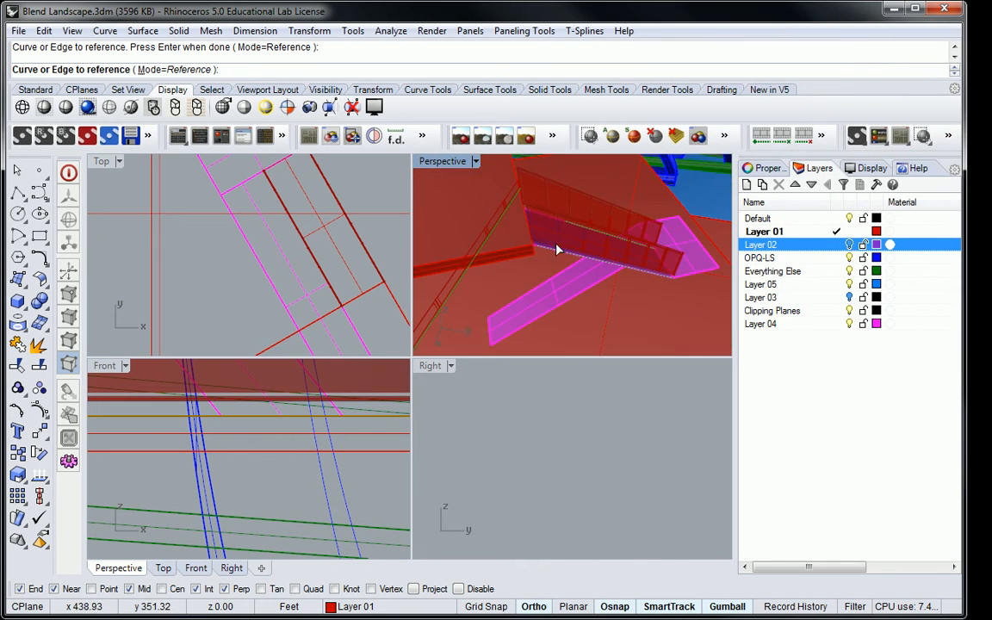
left_click(577, 260)
left_click(617, 295)
scroll(609, 274, "down", 6)
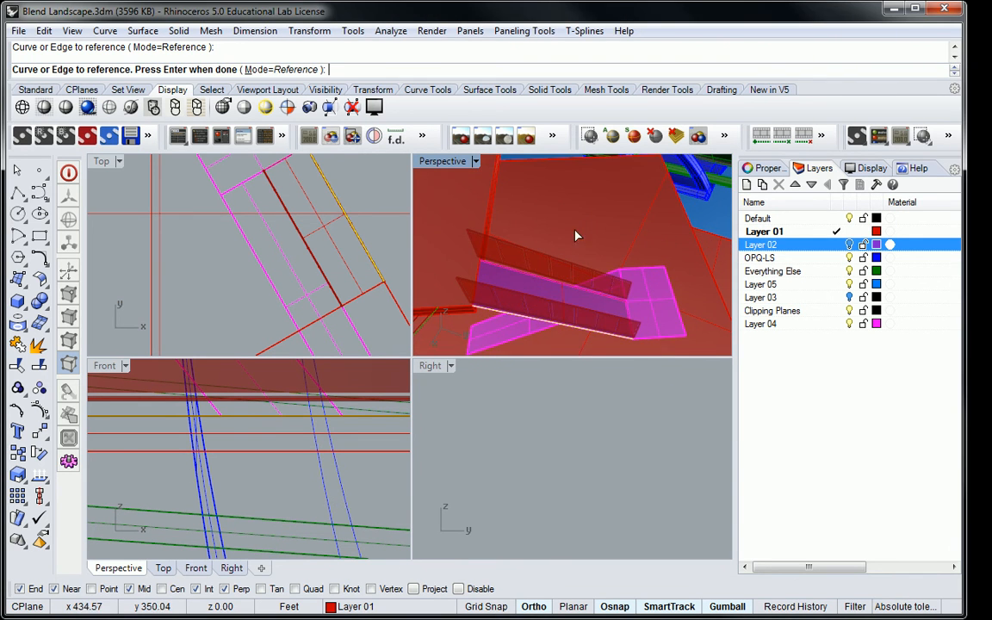
left_click(526, 271)
left_click(569, 310)
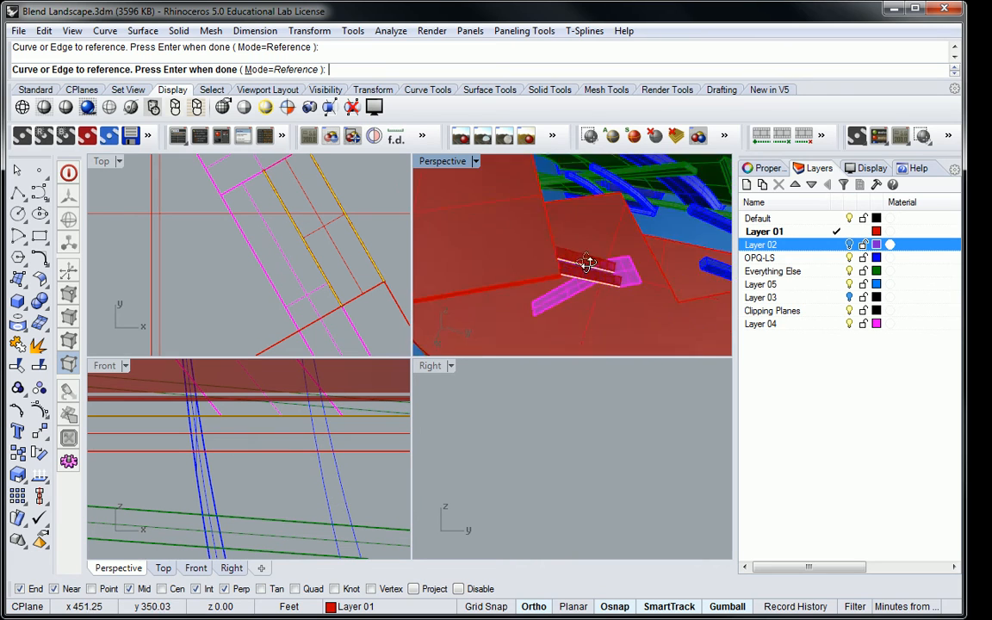
scroll(598, 250, "down", 5)
right_click_drag(600, 242, 600, 246)
right_click(600, 245)
Step: Set # Of Panels to 10 in the upper railing definition, which drives the lowest slab's railing
right_click_drag(737, 314, 779, 266)
mouse_move(603, 263)
right_mouse_down()
mouse_move(516, 255)
mouse_move(601, 295)
mouse_move(503, 266)
mouse_move(616, 250)
right_mouse_up()
scroll(792, 255, "down", 5)
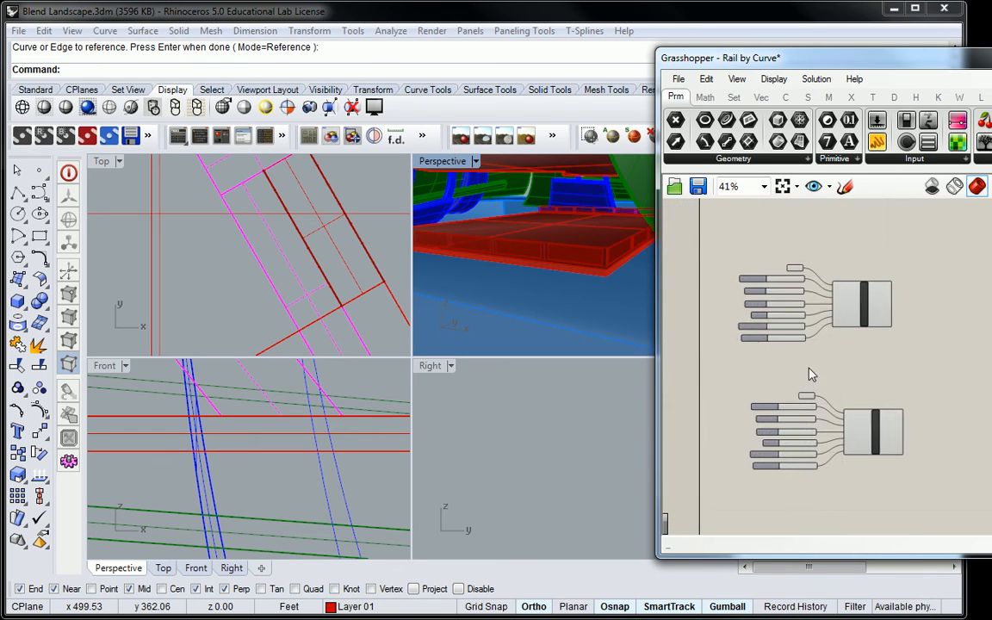
scroll(801, 376, "up", 4)
mouse_move(767, 284)
left_mouse_down()
mouse_move(780, 283)
mouse_move(763, 283)
left_mouse_up()
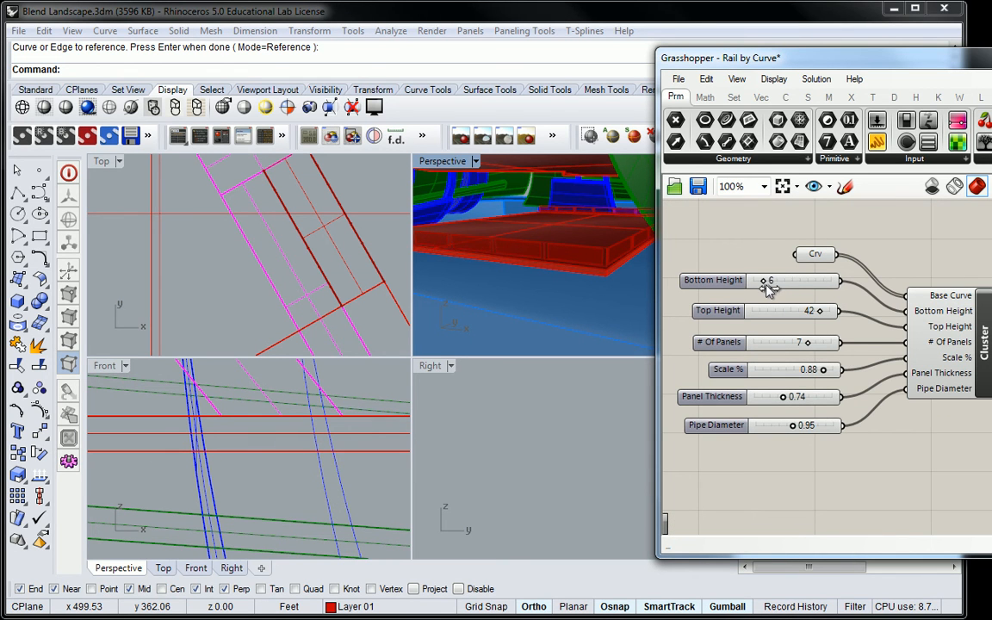
left_click_drag(808, 345, 789, 326)
scroll(590, 255, "down", 1)
right_click_drag(604, 245, 566, 266)
right_click_drag(590, 205, 475, 270, "shift")
scroll(457, 221, "up", 3)
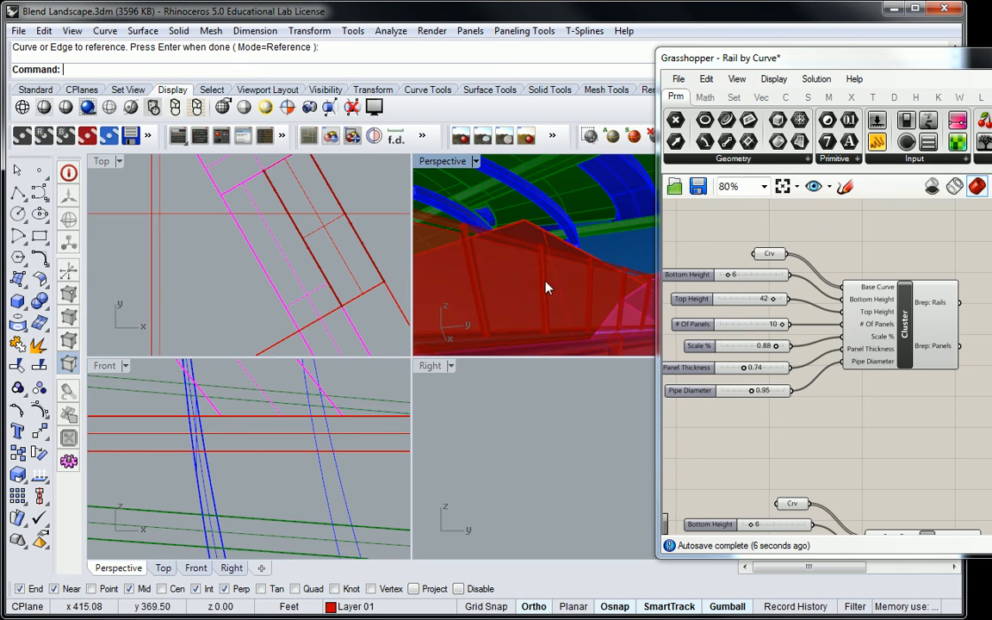
Step: Set # Of Panels to 3 in the lower railing definition, which drives the stair flight's railings
scroll(572, 260, "down", 3)
right_click_drag(572, 261, 651, 361)
scroll(817, 429, "down", 3)
right_click_drag(819, 461, 815, 372)
scroll(816, 372, "up", 5)
scroll(818, 377, "up", 3)
right_click_drag(709, 351, 732, 325)
left_click_drag(841, 399, 792, 400)
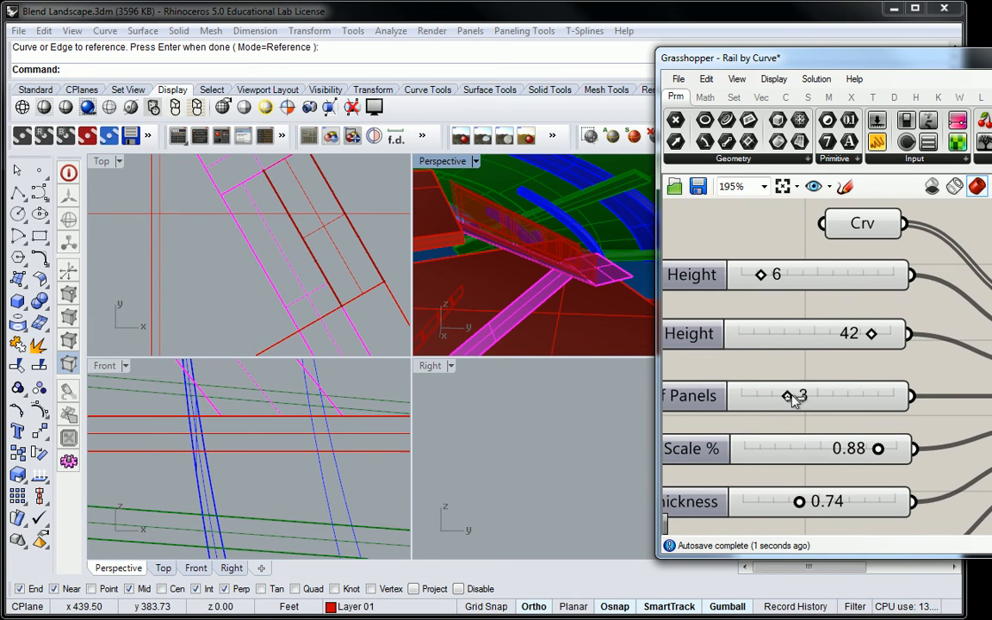
Step: Select the stair railing definition's cluster and examine its highlighted railings on the upper flight and the surrounding slabs
right_click_drag(580, 282, 603, 259)
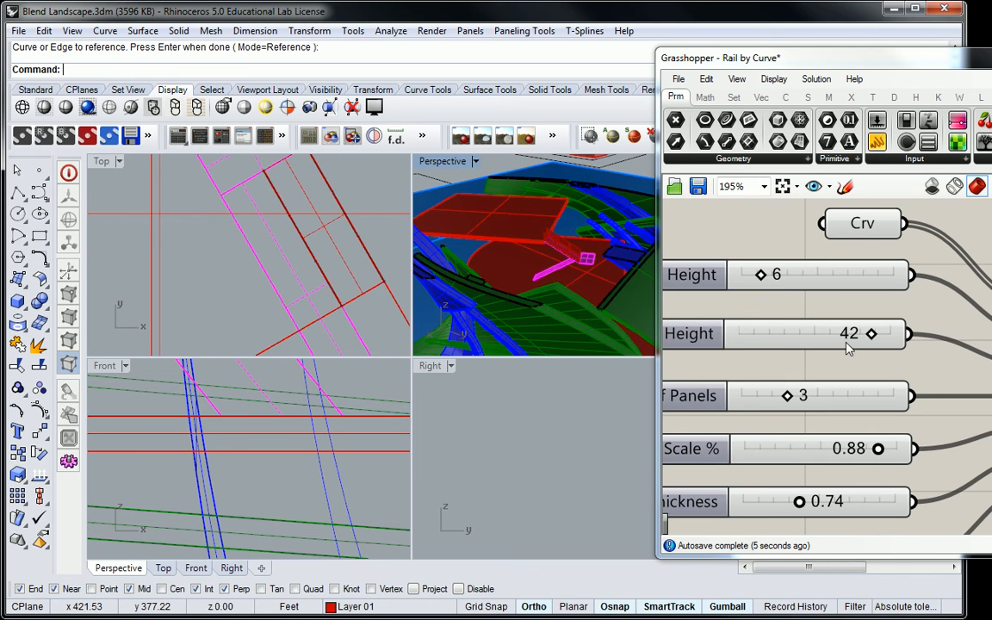
right_click_drag(904, 333, 724, 327)
left_click(895, 328)
right_click_drag(620, 268, 609, 238)
scroll(569, 265, "up", 8)
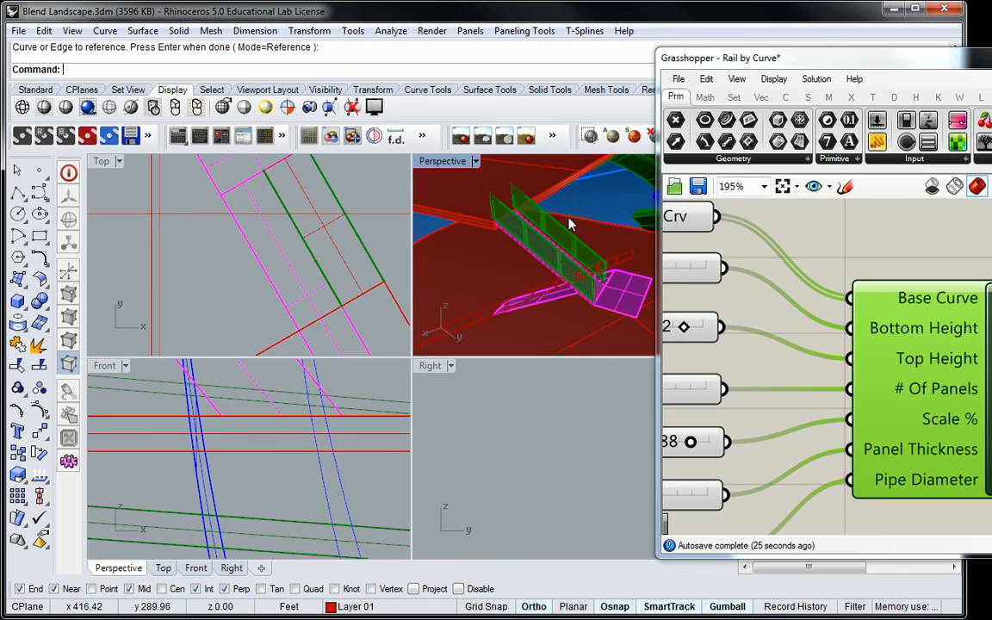
right_click_drag(586, 243, 550, 234)
scroll(489, 244, "up", 6)
mouse_move(489, 244)
right_mouse_down("shift")
mouse_move(604, 268)
mouse_move(469, 237)
mouse_move(486, 240)
right_mouse_up("shift")
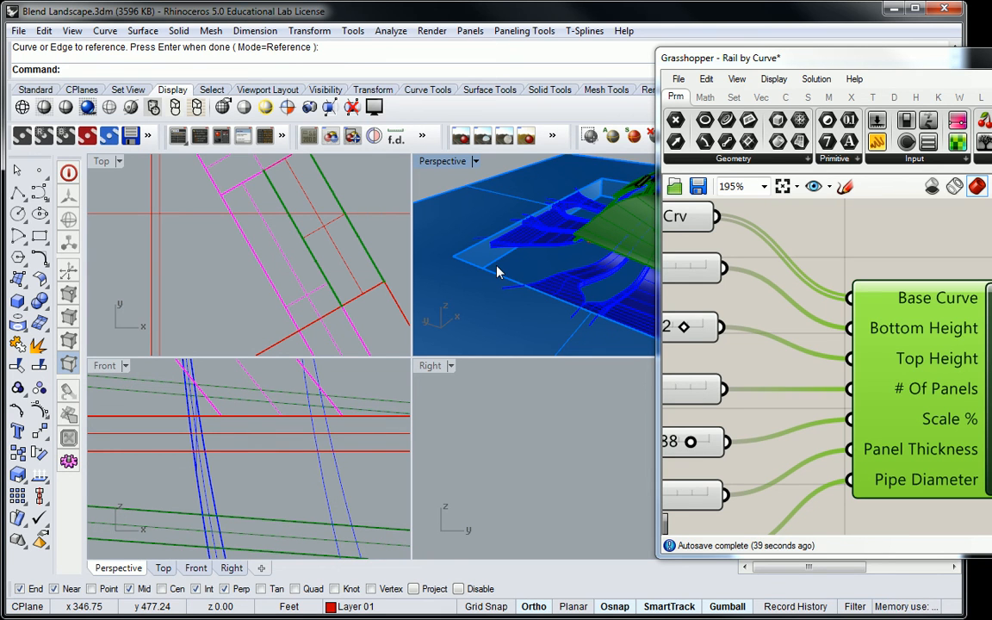
right_click_drag(497, 272, 586, 258)
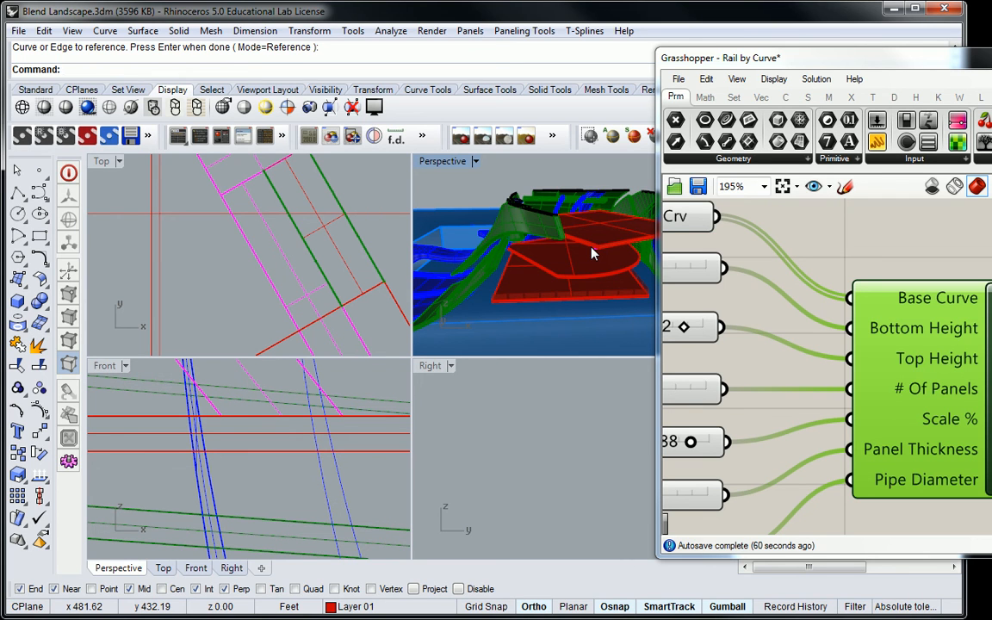
right_click_drag(593, 253, 547, 269)
scroll(527, 265, "up", 10)
scroll(523, 275, "down", 8)
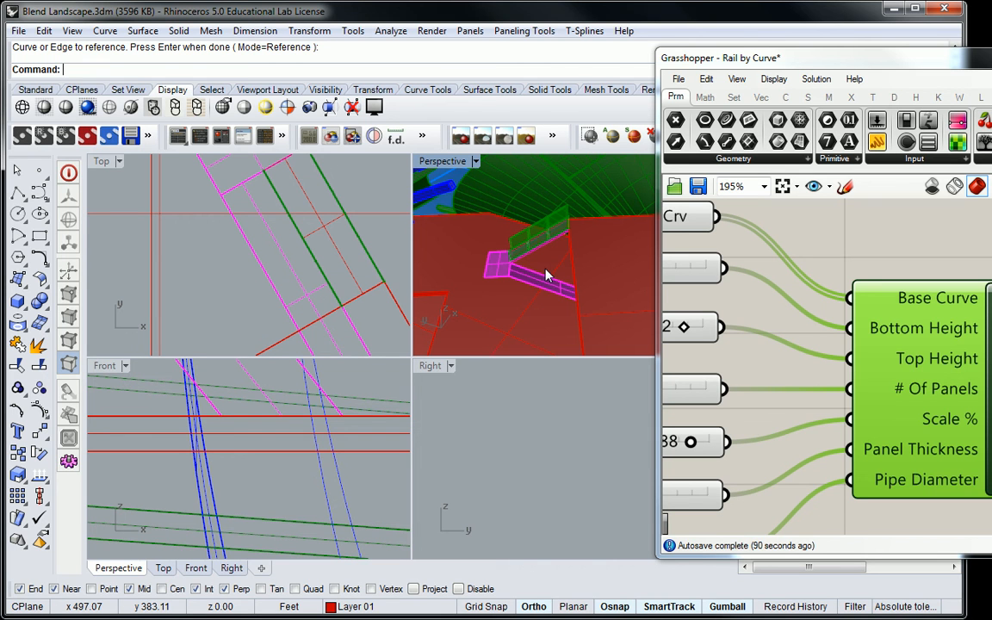
right_click_drag(539, 273, 591, 272)
scroll(591, 271, "down", 5)
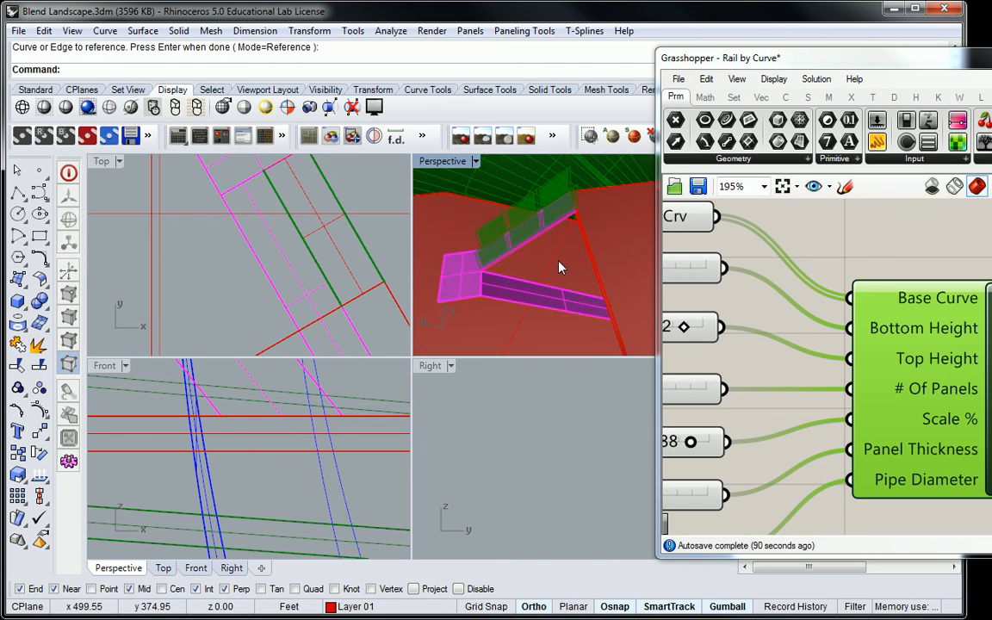
scroll(556, 268, "up", 5)
Step: Select the lower stair flight, then maximize the Perspective viewport and move the Grasshopper window aside to examine the flight
left_click(545, 289)
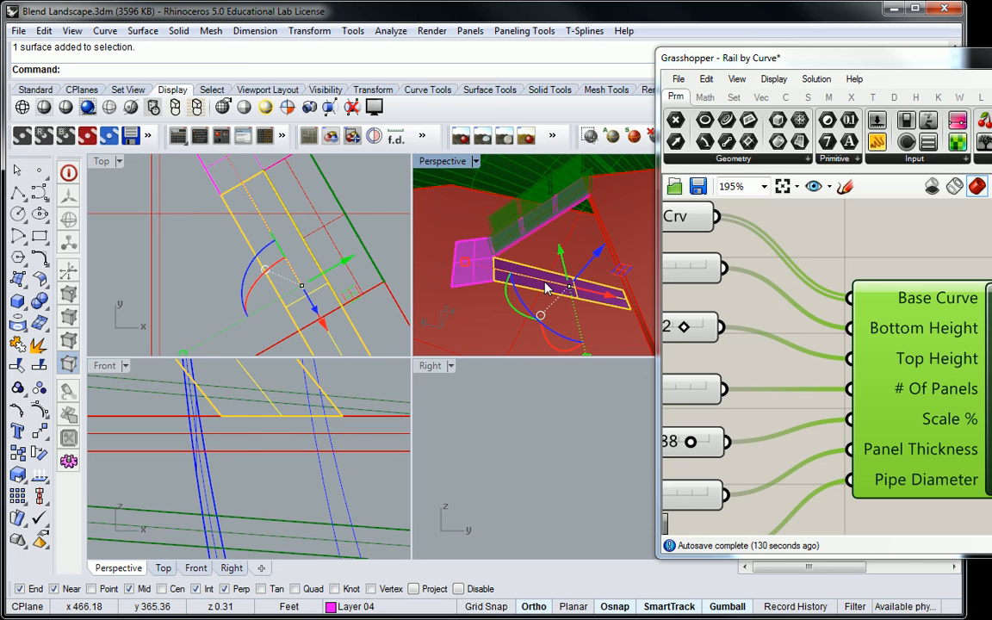
scroll(576, 257, "down", 10)
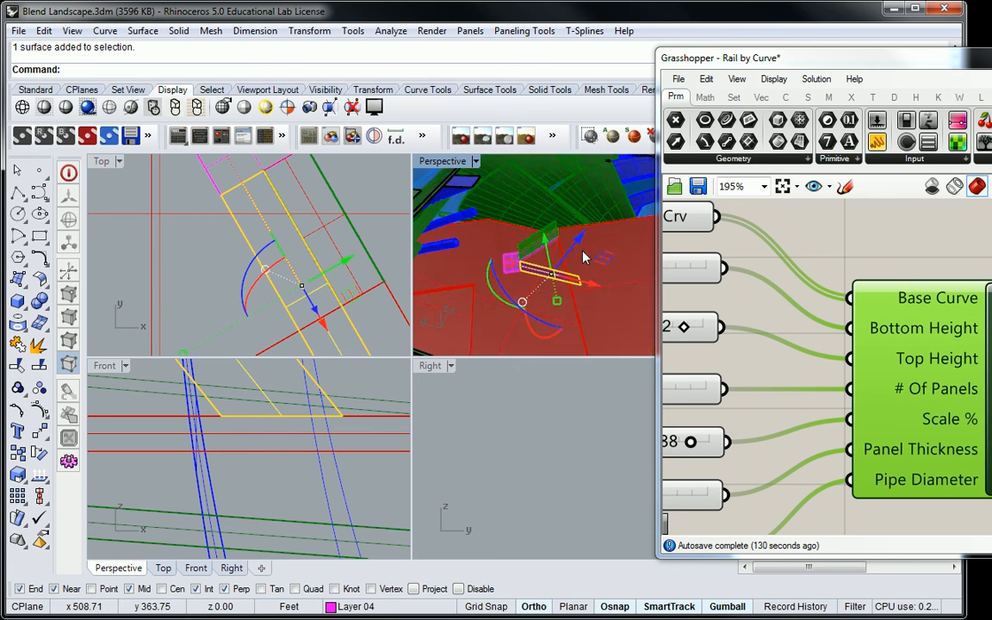
double_click(452, 161)
right_click_drag(501, 307, 326, 260)
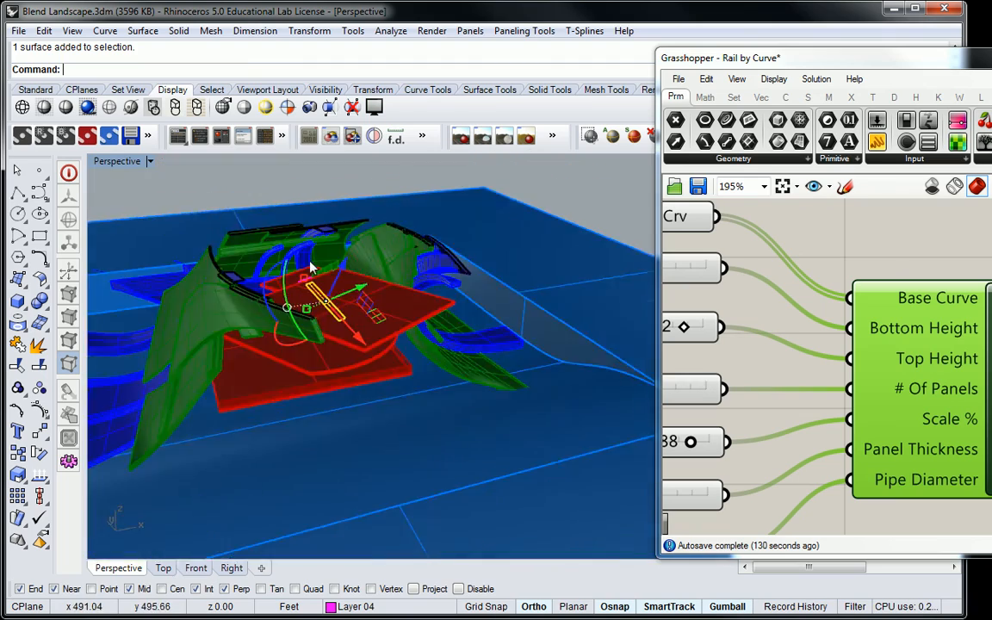
scroll(317, 265, "up", 7)
right_click_drag(352, 334, 306, 272)
scroll(303, 265, "up", 6)
right_click_drag(414, 269, 469, 272)
right_click_drag(469, 272, 550, 273)
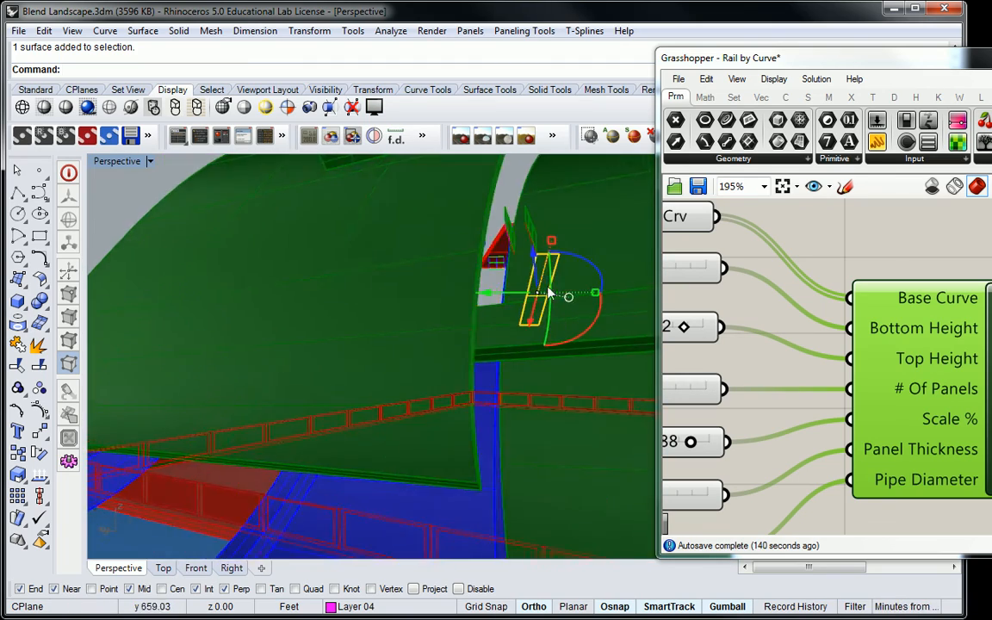
scroll(578, 363, "up", 3)
right_click_drag(573, 340, 405, 309)
left_click_drag(927, 55, 991, 54)
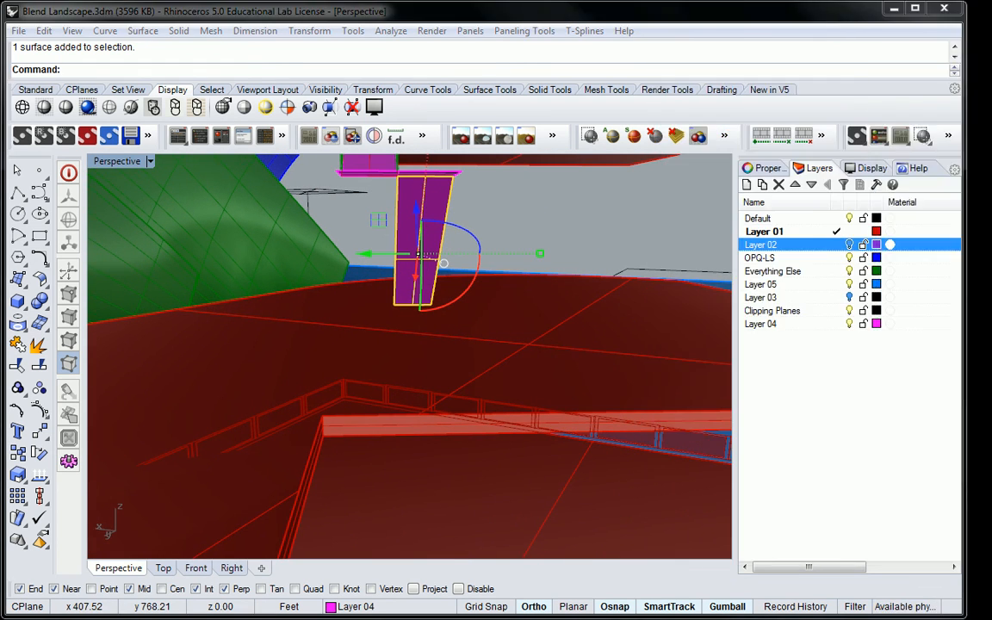
right_click_drag(472, 288, 504, 282)
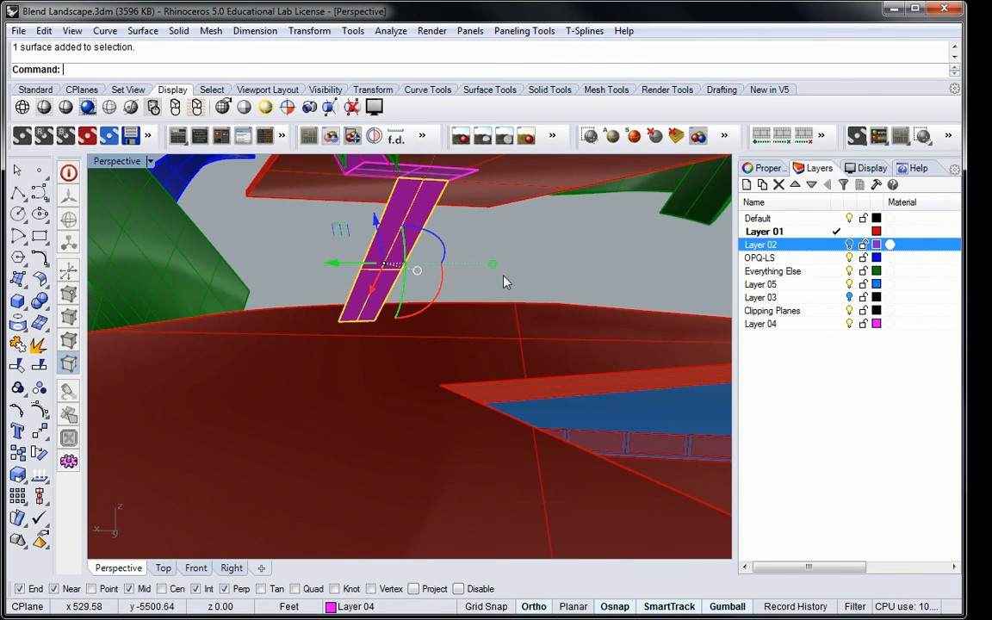
Step: Deselect the flight, set the Perspective viewport's lens length to 22 and examine the slabs and the whole building
left_click(764, 168)
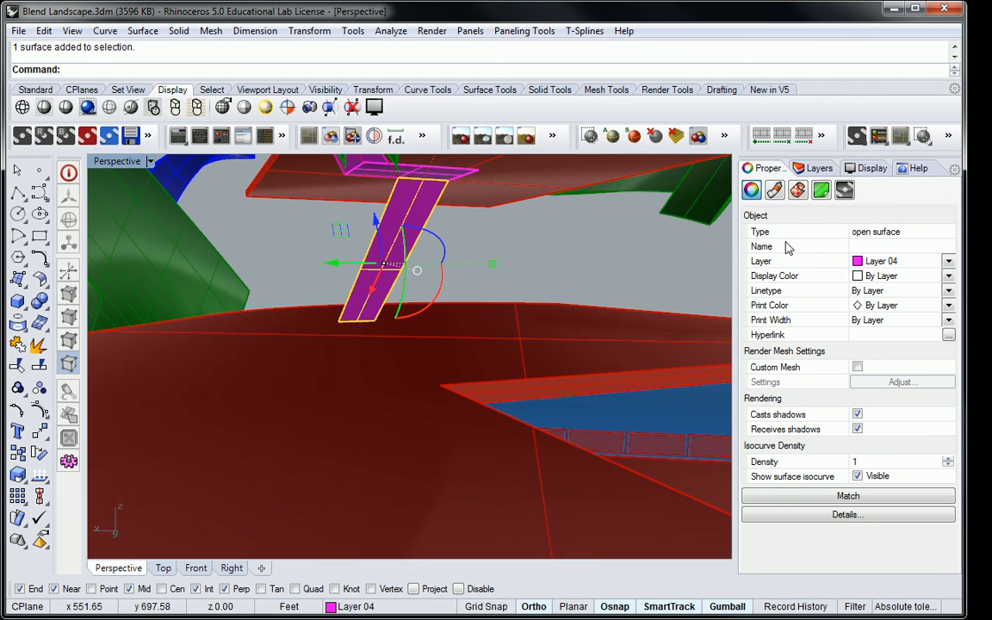
left_click(624, 257)
left_click(884, 287)
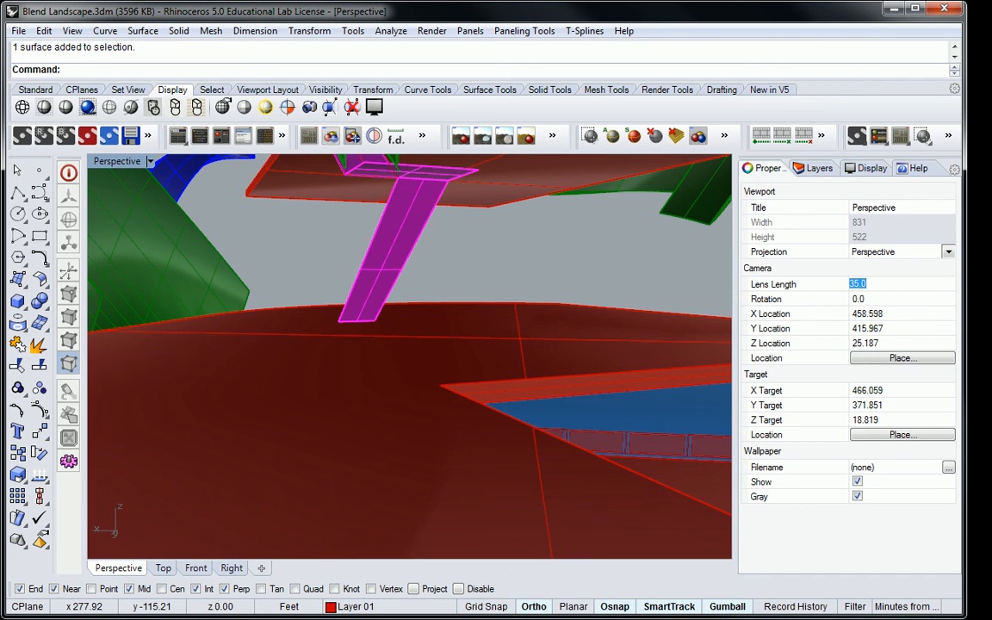
type("22")
key("Return")
right_click_drag(543, 332, 500, 346)
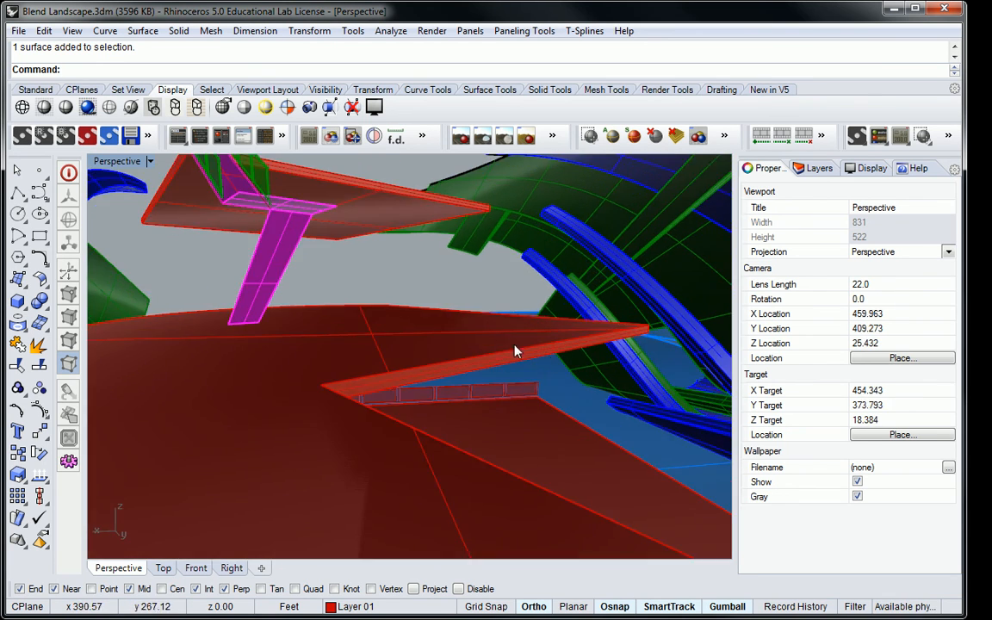
right_click_drag(602, 380, 518, 338)
right_click_drag(461, 463, 436, 391, "shift")
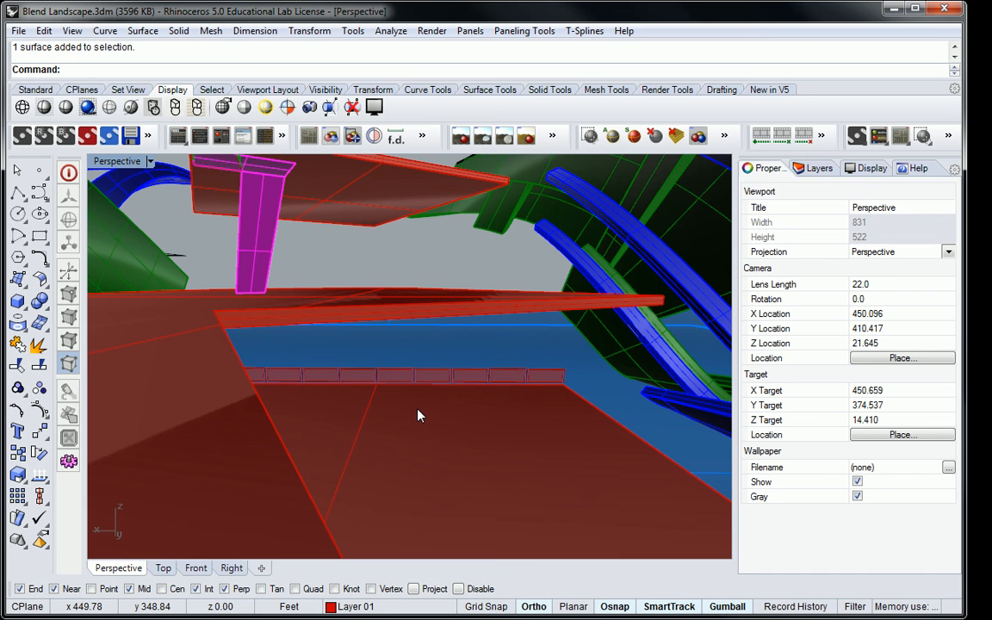
right_click_drag(438, 414, 435, 356)
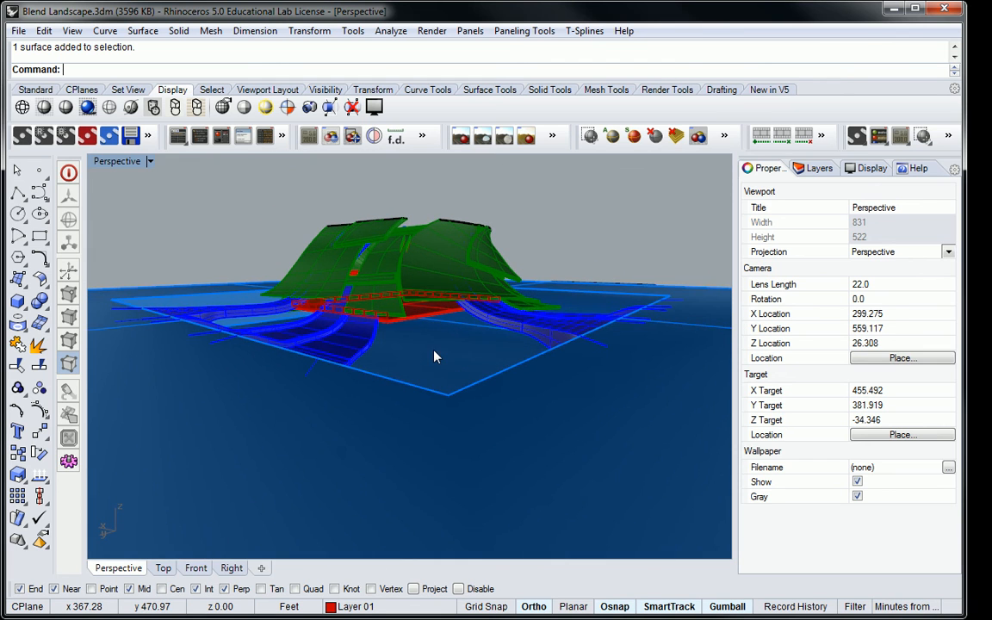
scroll(435, 355, "up", 2)
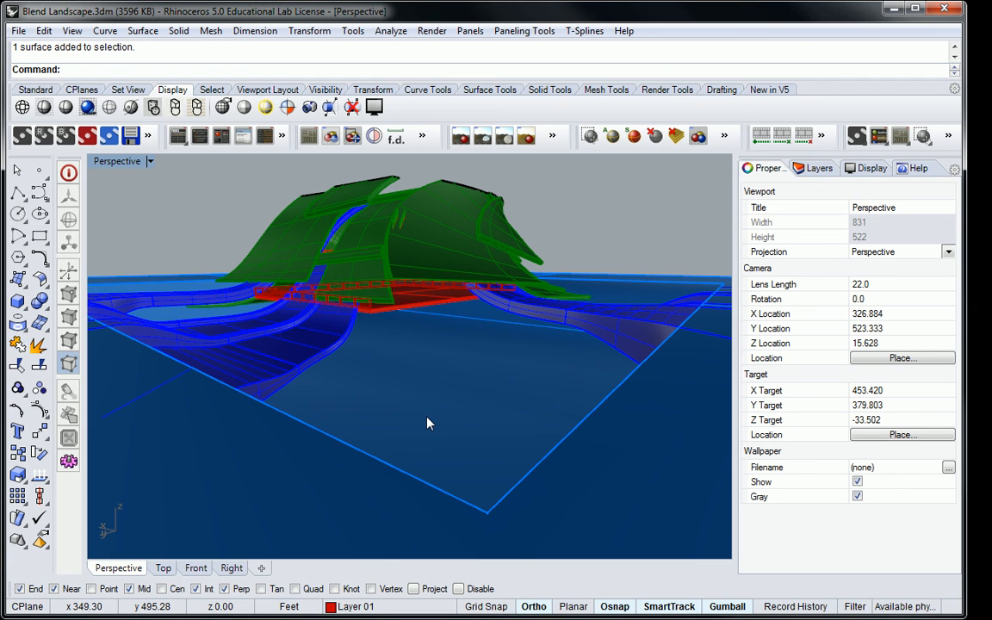
Step: Set the Perspective viewport's lens length to 35 and examine the building exterior and the stair from above
left_click(888, 285)
type("35")
key("Return")
right_click_drag(545, 257, 508, 278)
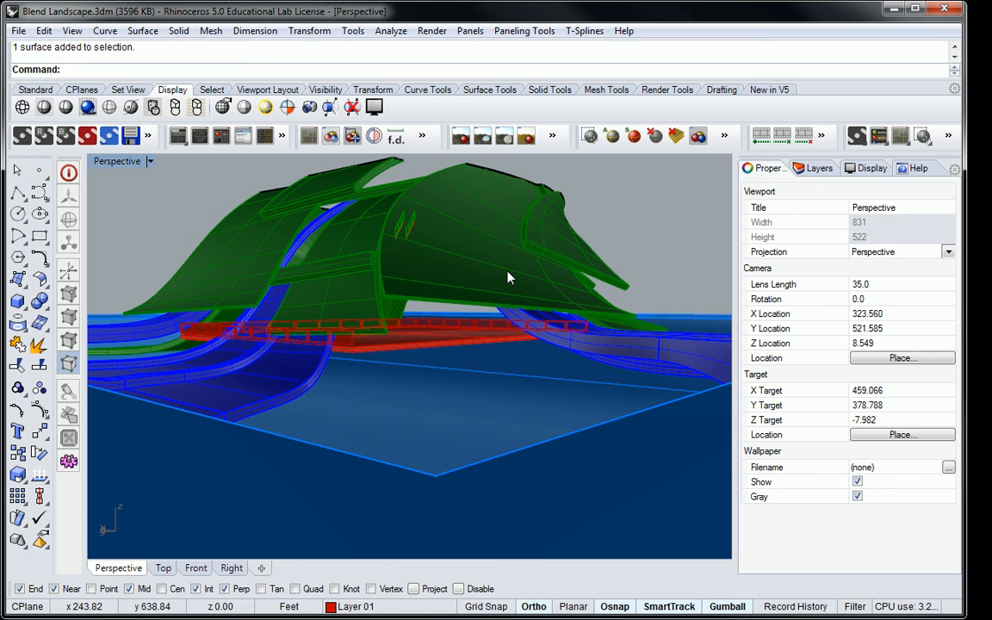
right_click_drag(508, 278, 310, 384)
scroll(422, 238, "up", 6)
right_click_drag(457, 239, 387, 280)
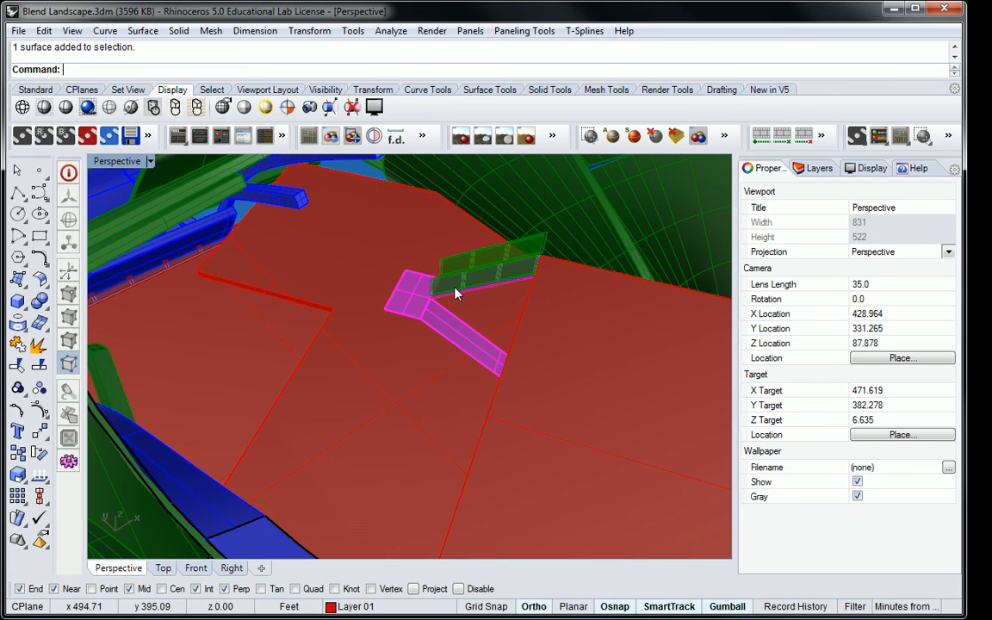